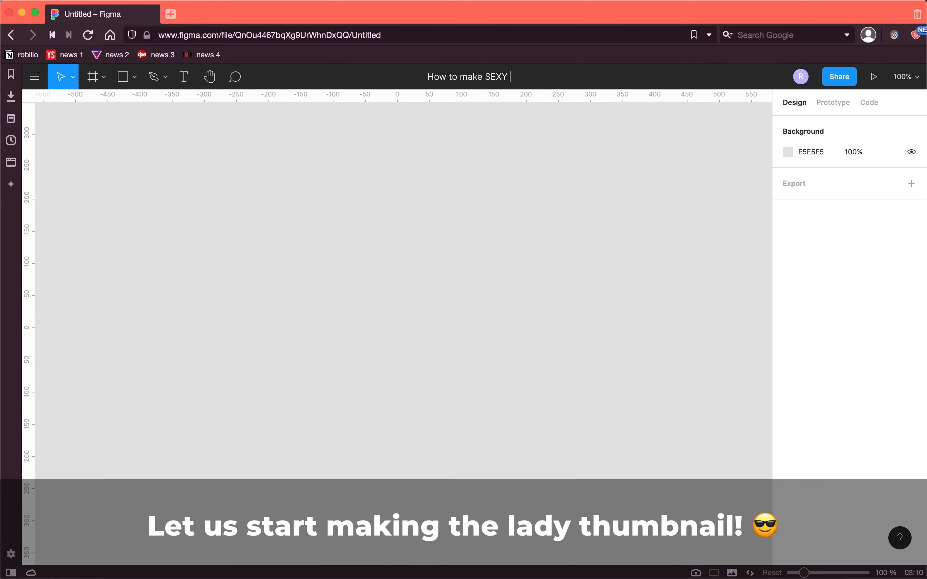
Rename the design file as "How to make SEXY thumbnails!".
key("BackSpace")
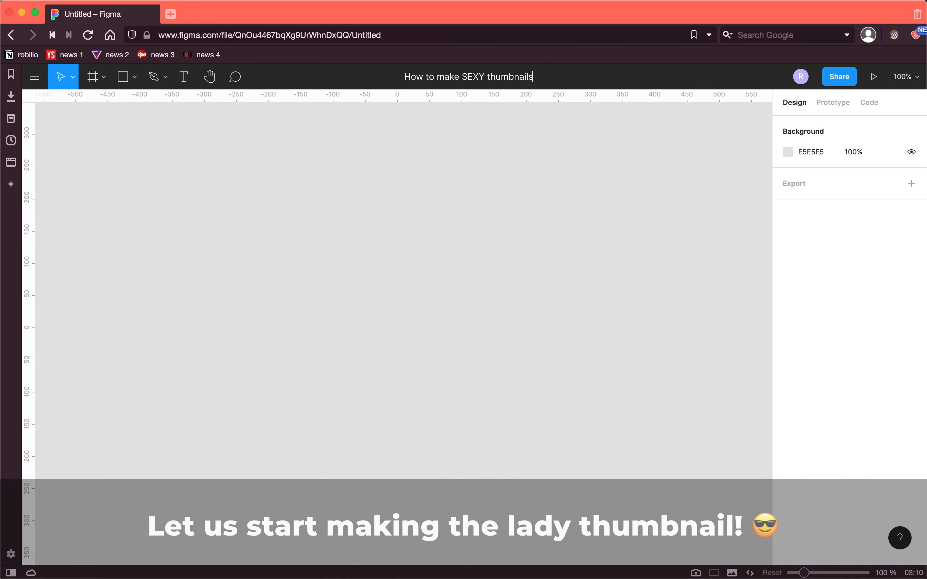
type("!")
key("Return")
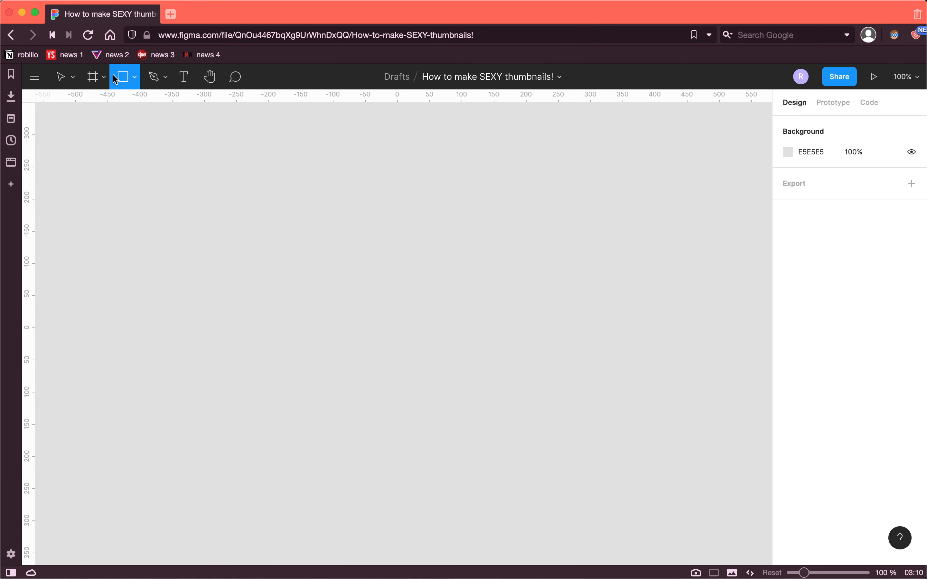
Draw a rectangle on the empty canvas and set its size to 1280 × 720.
left_click_drag(270, 234, 551, 398)
left_click(819, 180)
type("1")
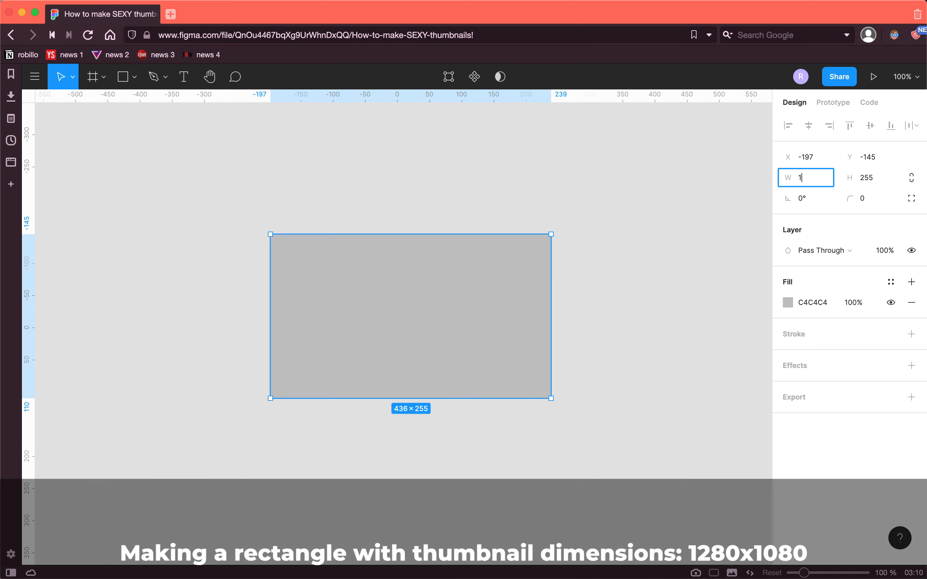
type("280")
key("Return")
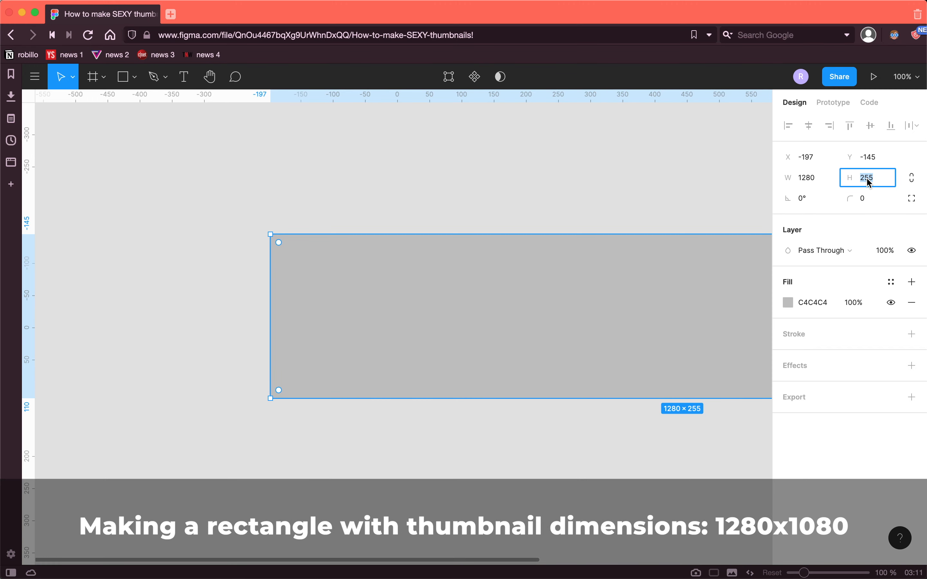
key("Return")
scroll(461, 276, "down", 10)
scroll(461, 273, "right", 3)
left_click(395, 206)
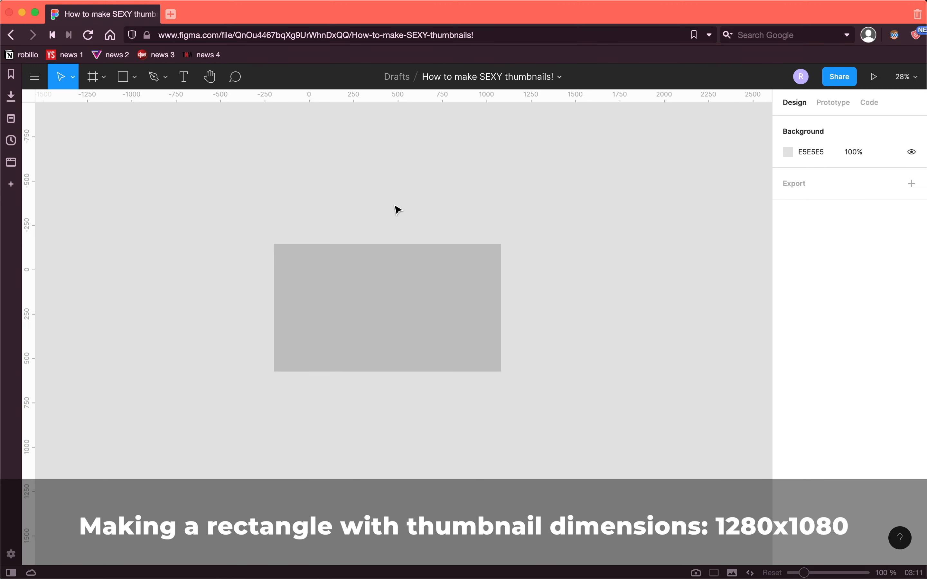
Change the thumbnail rectangle's fill colour to white (FFFFFF).
scroll(390, 196, "left", 3)
scroll(422, 222, "down", 1)
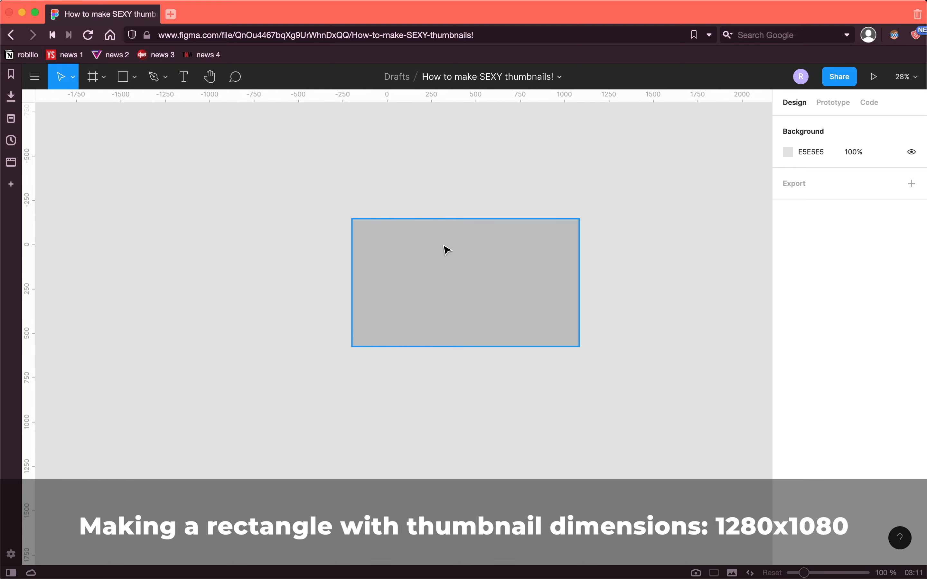
left_click(419, 253)
left_click(789, 303)
left_click_drag(666, 265, 548, 192)
left_click(500, 148)
scroll(400, 177, "right", 1)
scroll(400, 177, "up", 1)
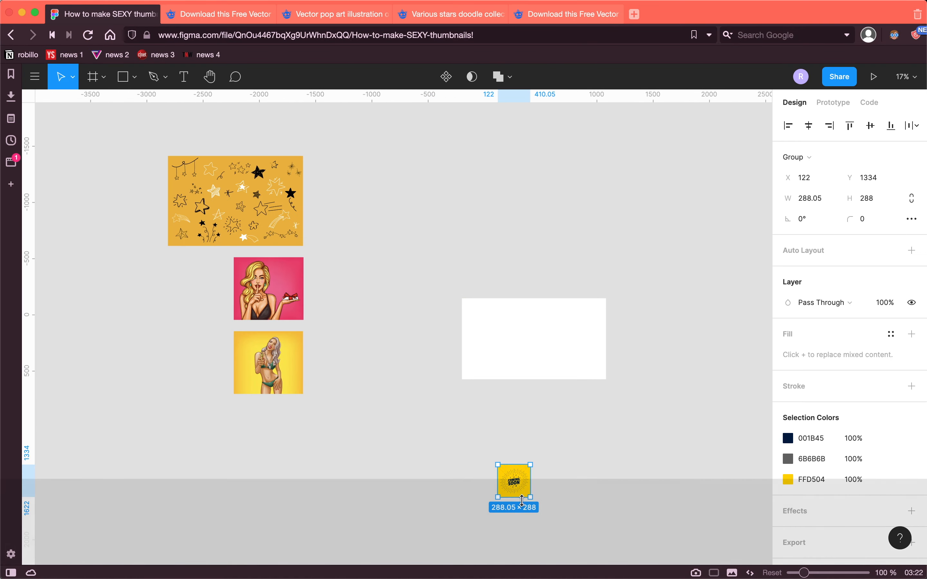
Place the Coming Soon graphic beneath the column of source images and enlarge it to about 640 × 640.
left_click_drag(522, 483, 232, 444)
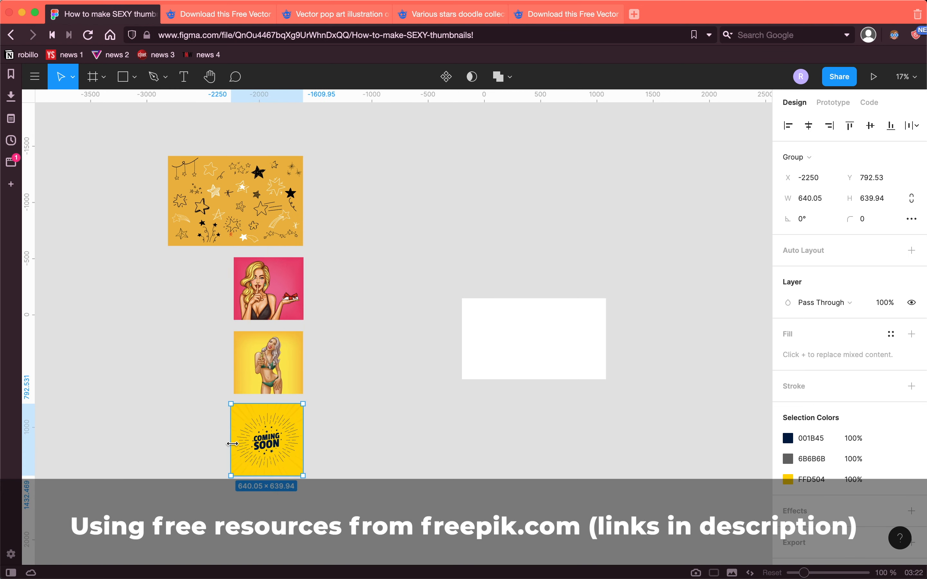
left_click(351, 454)
scroll(351, 453, "right", 3)
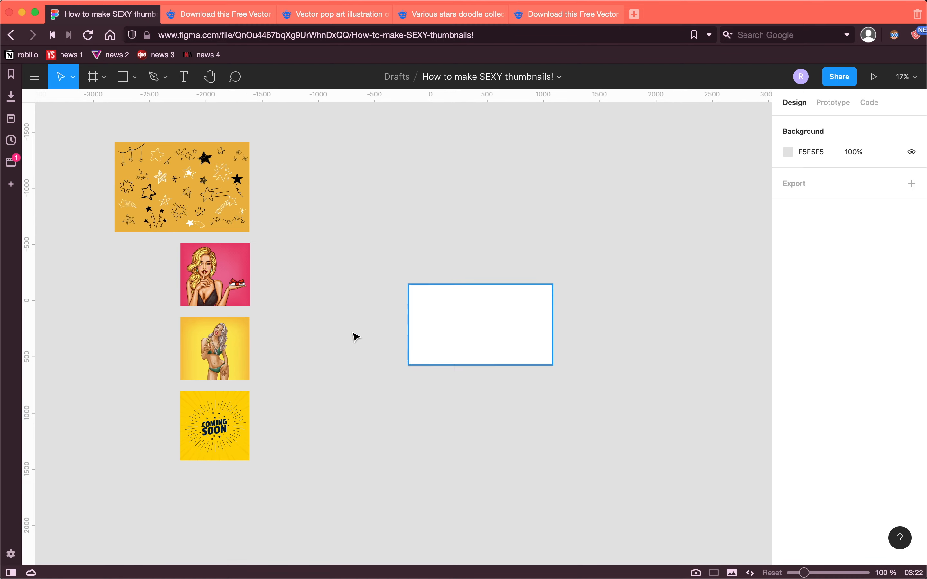
Lock the white thumbnail rectangle so it stays fixed as the background.
left_click(436, 332)
right_click(521, 315)
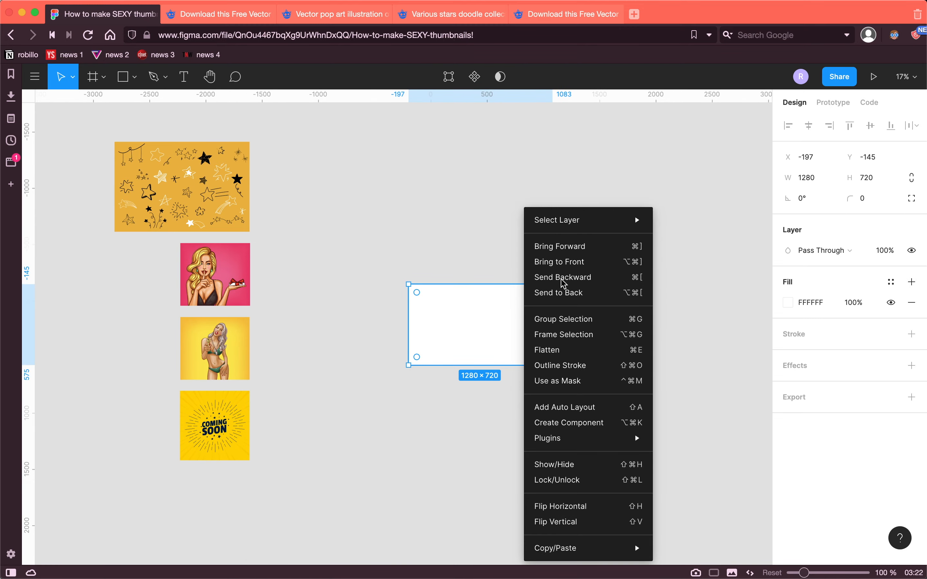
left_click(588, 478)
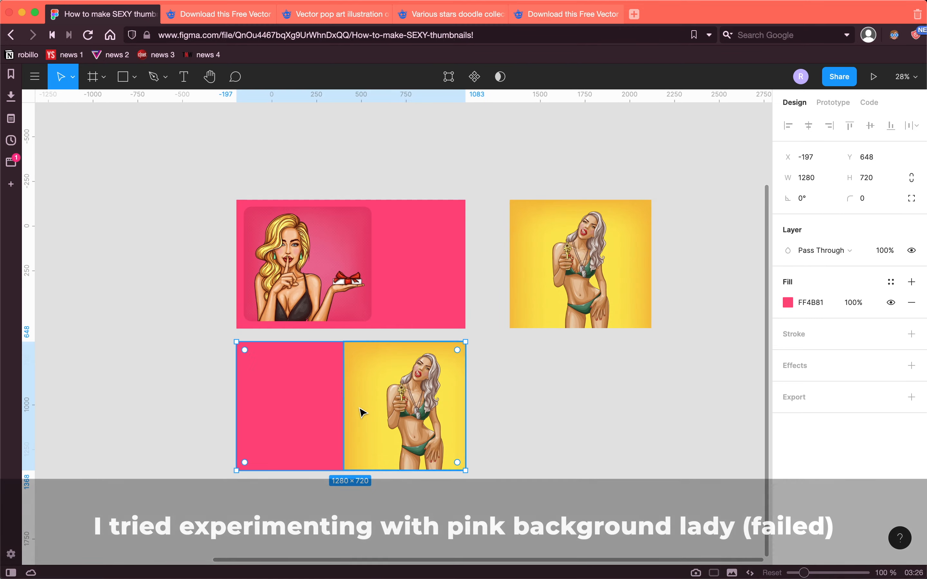
Recolour the lower pink thumbnail background to F5BF42, sampled from the yellow image beside it.
scroll(363, 410, "up", 10)
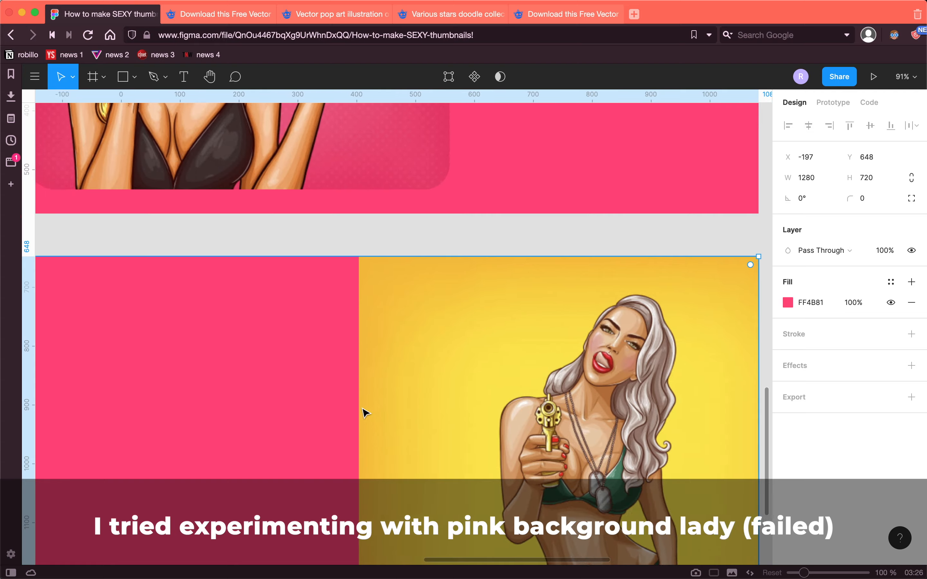
left_click(788, 302)
left_click(634, 423)
left_click(387, 150)
scroll(388, 150, "down", 10)
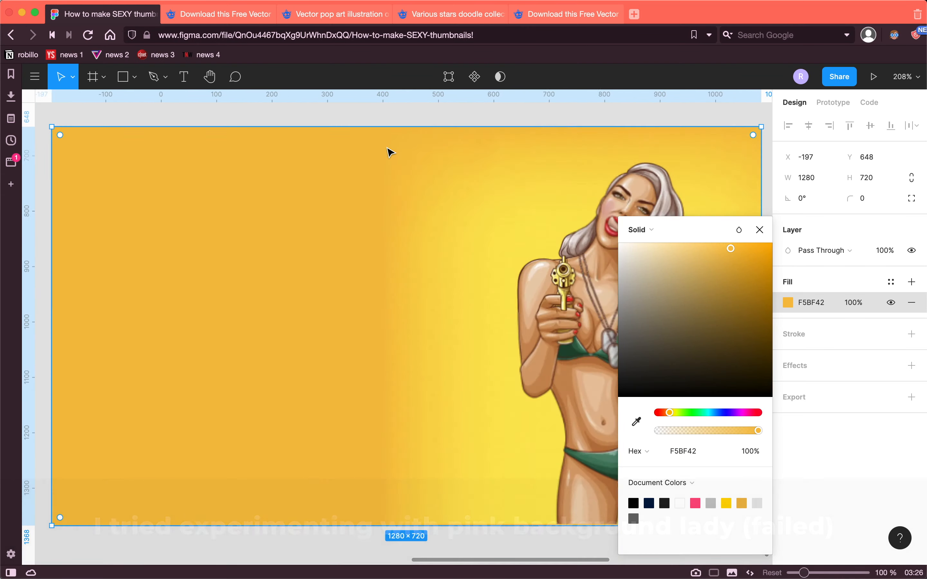
left_click(274, 179)
Draw a rectangle of about 679 × 720 over the woman image in the yellow thumbnail and remove its fill.
scroll(273, 178, "up", 5)
scroll(273, 180, "up", 3)
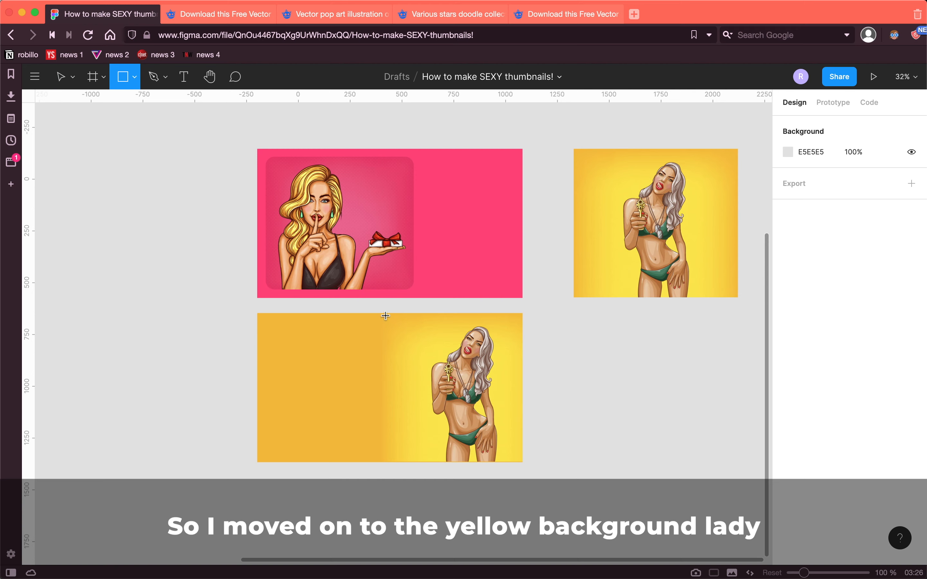
left_click_drag(383, 315, 523, 466)
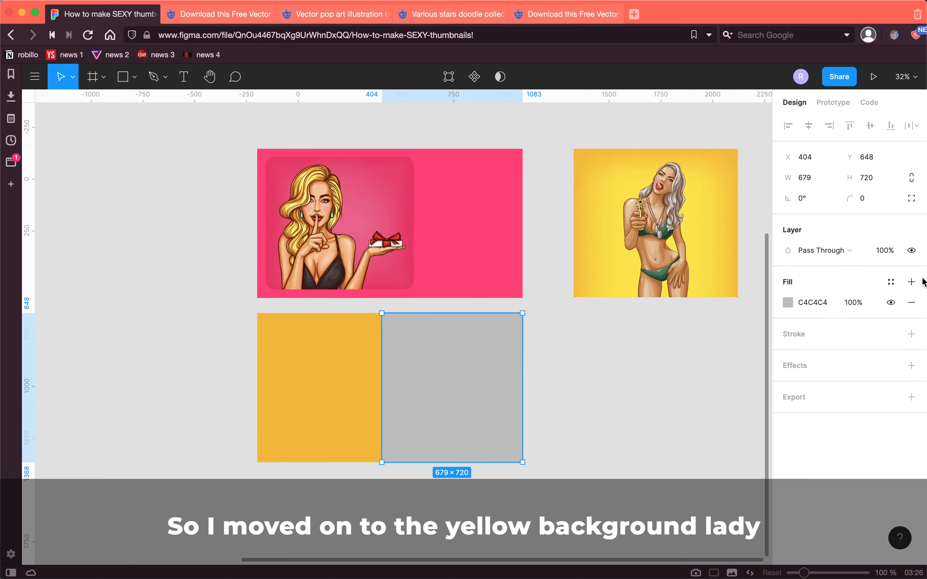
left_click(911, 302)
Add a black inside stroke with a weight of 20 to the unfilled rectangle around the woman.
left_click(810, 314)
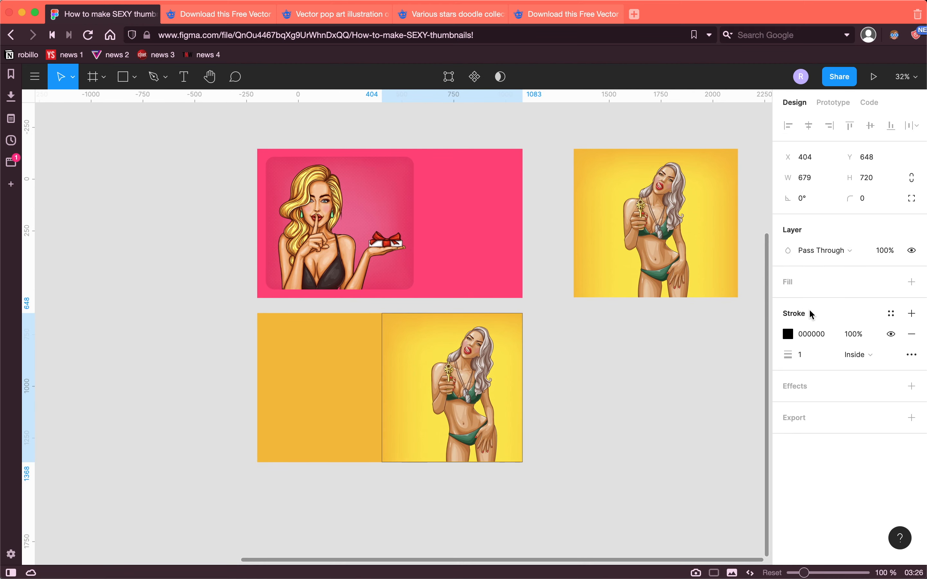
left_click(804, 355)
type("20")
key("Return")
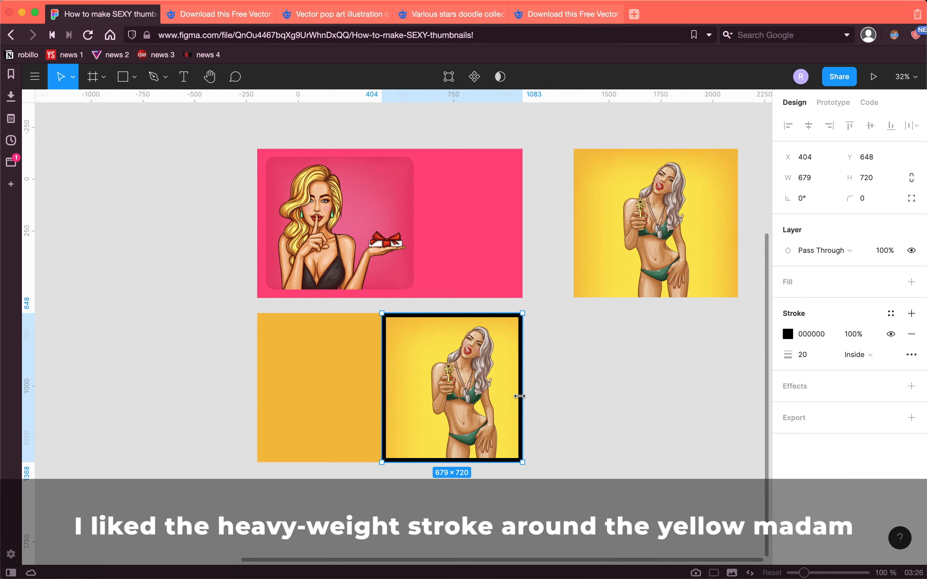
Scale the framed woman image and its frame together to about 606 × 642 inside the yellow thumbnail.
left_click(493, 354, "shift")
left_click_drag(522, 315, 514, 323)
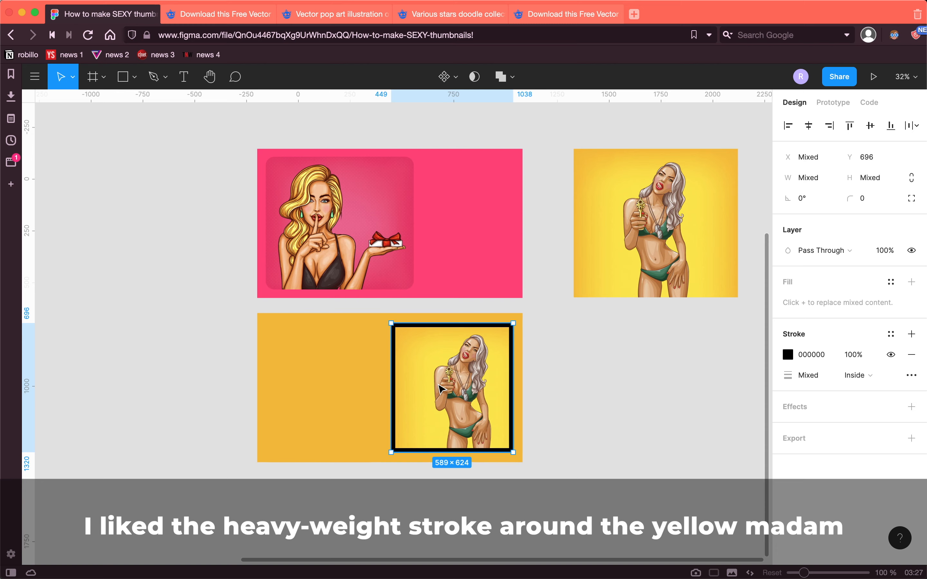
left_click_drag(391, 388, 426, 396)
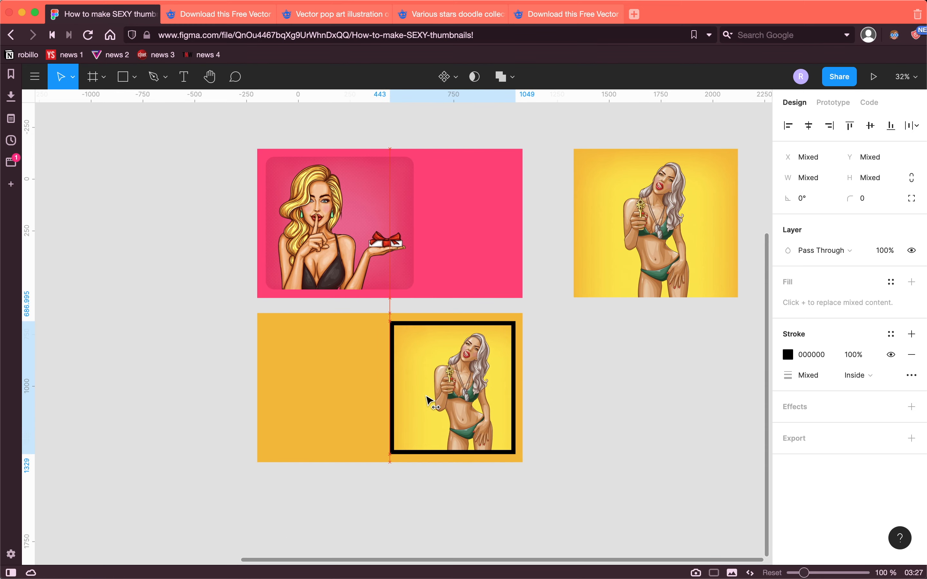
Change the stroke colour of the frame around the woman to dark grey 343434.
scroll(583, 404, "down", 5)
scroll(583, 404, "up", 3)
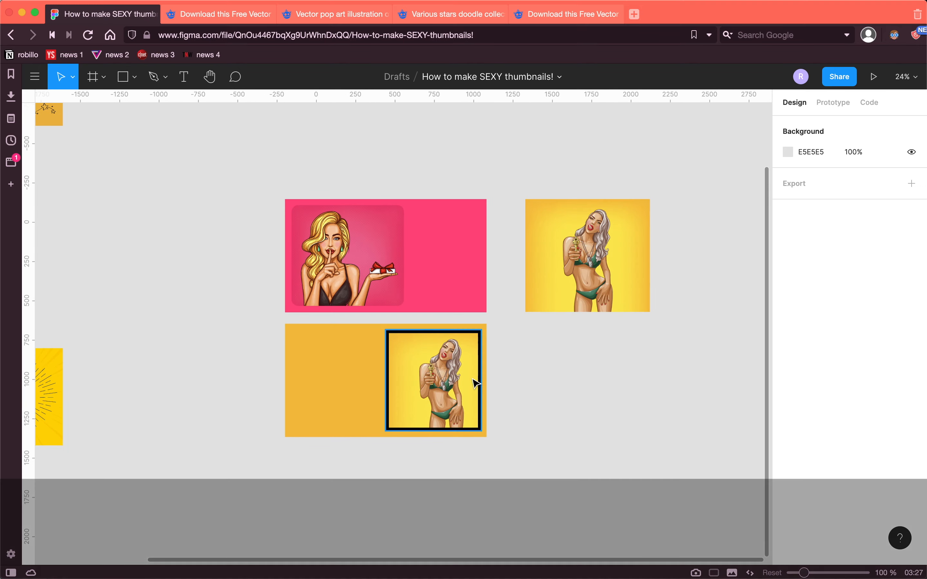
left_click(788, 334)
mouse_move(705, 356)
left_mouse_down()
mouse_move(565, 342)
mouse_move(560, 374)
left_mouse_up()
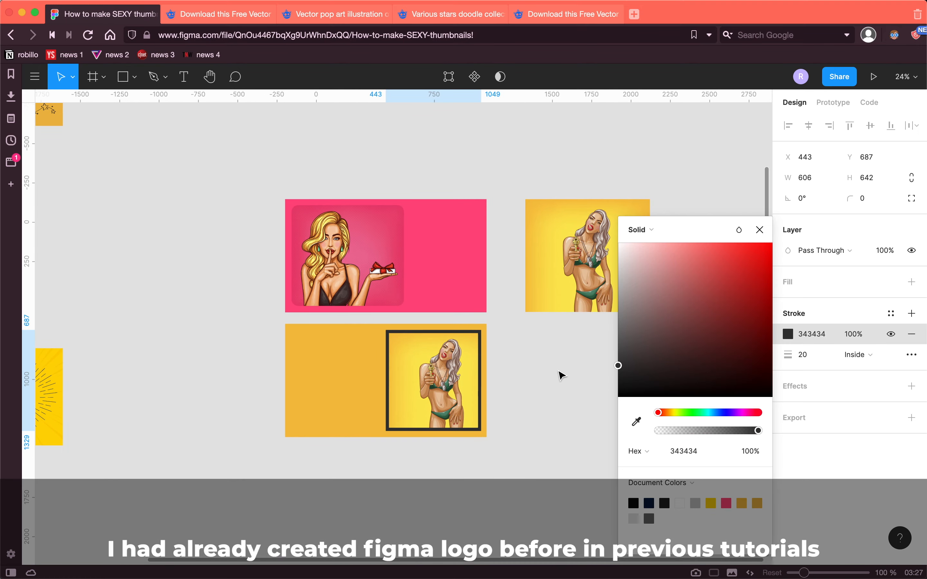
left_click(512, 451)
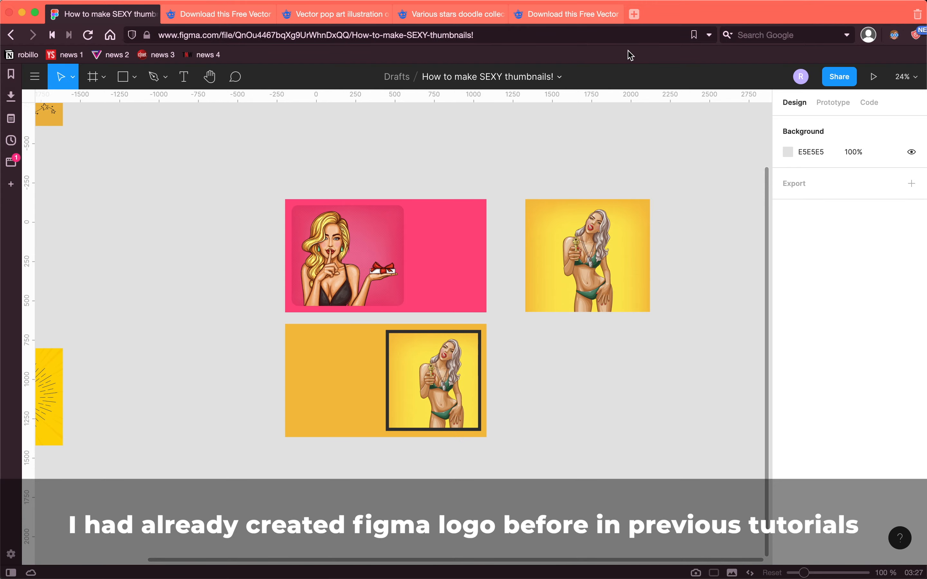
Open the recently viewed Figma files in a new browser tab.
left_click(634, 15)
type("fig")
key("Return")
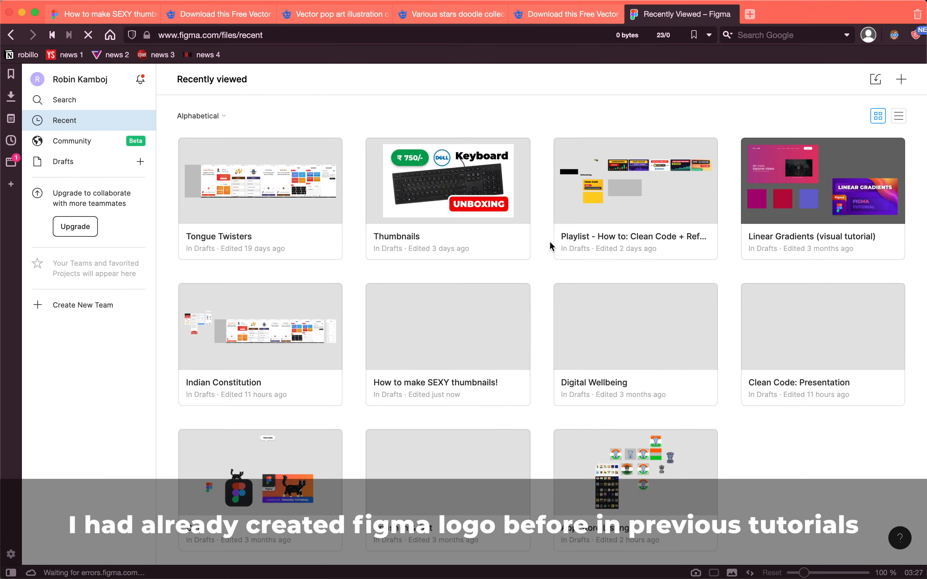
Open the Linear Gradients (visual tutorial) file in a separate tab and the Cats file from the recent files.
right_click(759, 192)
left_click(720, 235)
key("ctrl+shift+Tab")
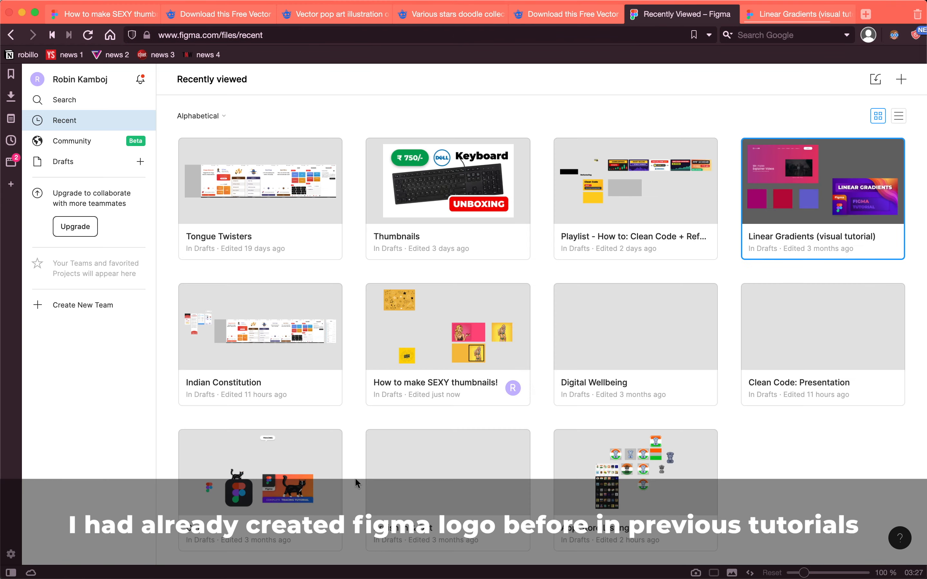
left_click(217, 465)
Copy the Figma label, its backing shapes and the logo from the thumbnail in the Linear Gradients file.
left_click(800, 14)
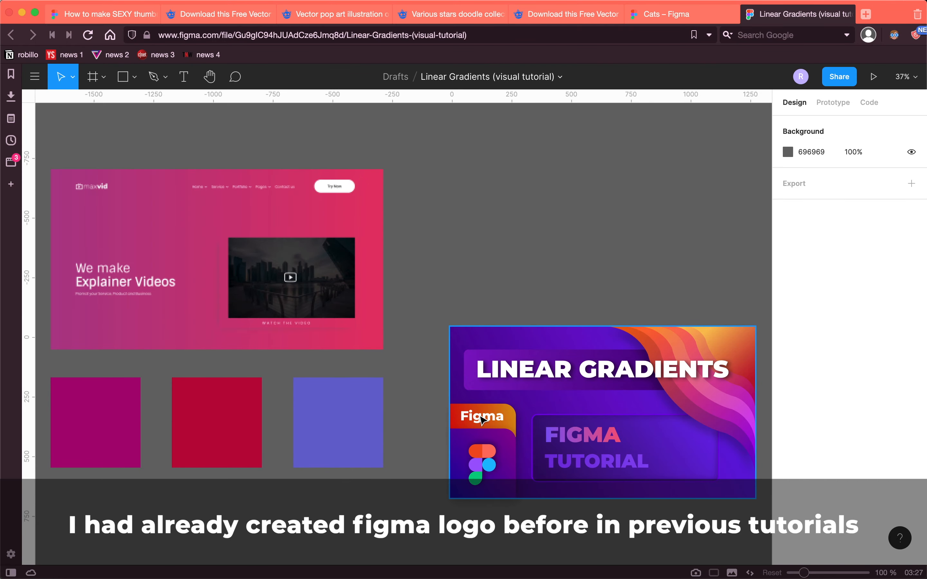
right_click(468, 419)
left_click(523, 335)
left_click(413, 363)
left_click(464, 419)
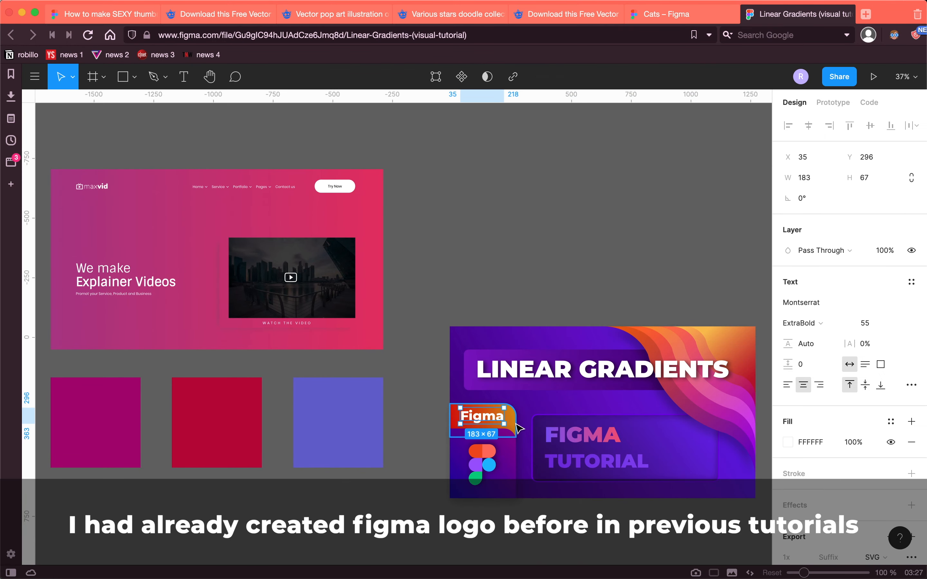
left_click(513, 427, "shift")
left_click(491, 463, "shift")
key("super+c")
Paste the purple Figma badge into the SEXY thumbnails file and place it left of the pink thumbnail.
left_click(121, 14)
key("super+v")
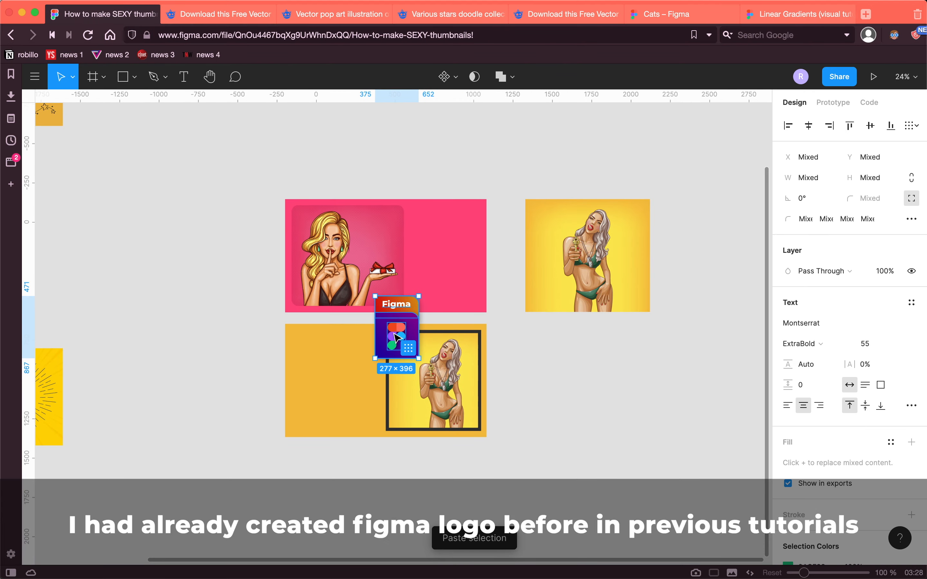
left_click_drag(398, 336, 192, 244)
left_click(265, 294)
Copy the dark Figma logo tile with its white label from the thumbnail in the Cats file.
left_click(676, 15)
left_click(465, 380)
left_click(470, 412, "shift")
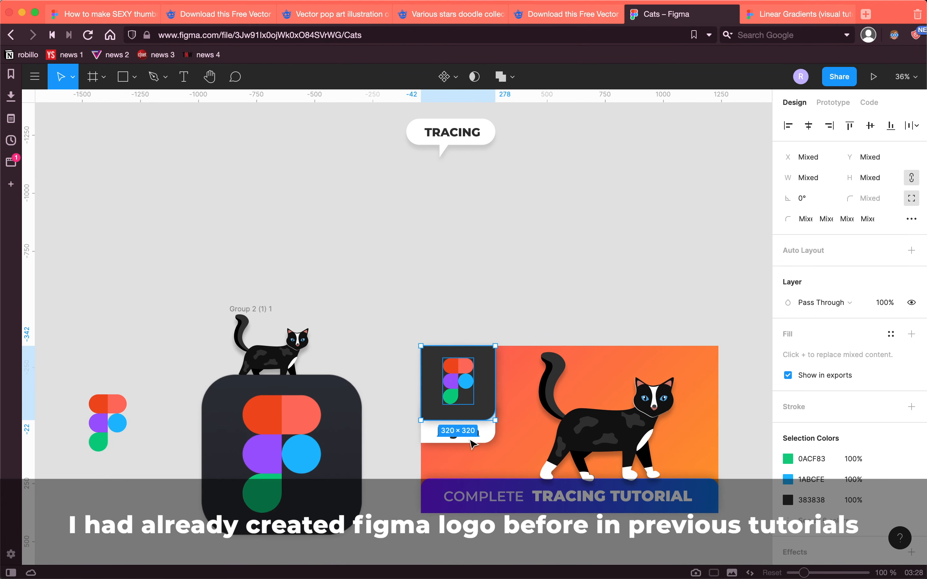
left_click(470, 436, "shift")
key("super+c")
Paste the dark Figma badge into the SEXY thumbnails file and fit it into the yellow thumbnail's top-left corner.
left_click(104, 14)
key("super+v")
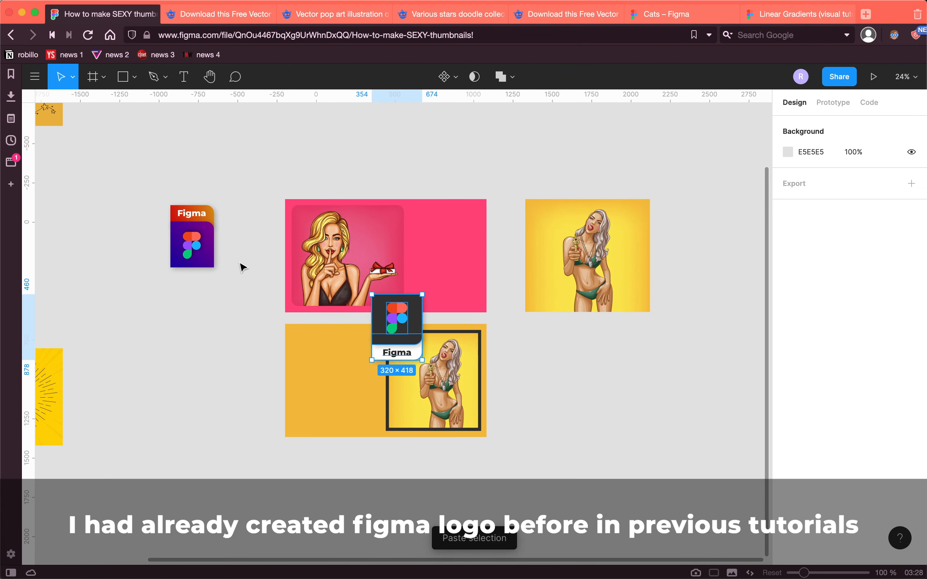
left_click_drag(408, 351, 202, 350)
left_click_drag(153, 300, 221, 383)
left_click_drag(186, 333, 325, 365)
scroll(306, 350, "up", 5)
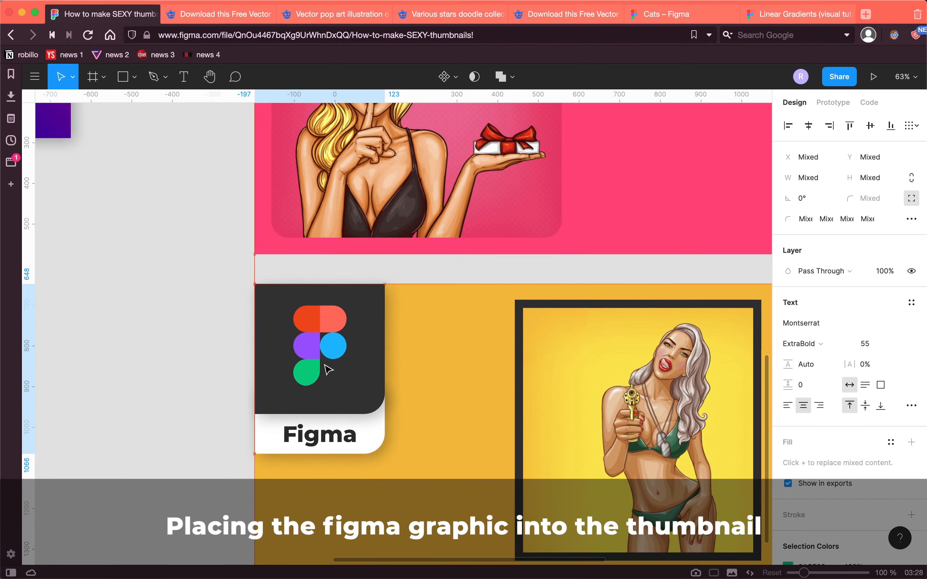
left_click(189, 328)
Move the woman image and its frame left within the yellow thumbnail, partly behind the Figma badge.
scroll(188, 329, "down", 4)
scroll(189, 328, "up", 2)
scroll(188, 328, "down", 3)
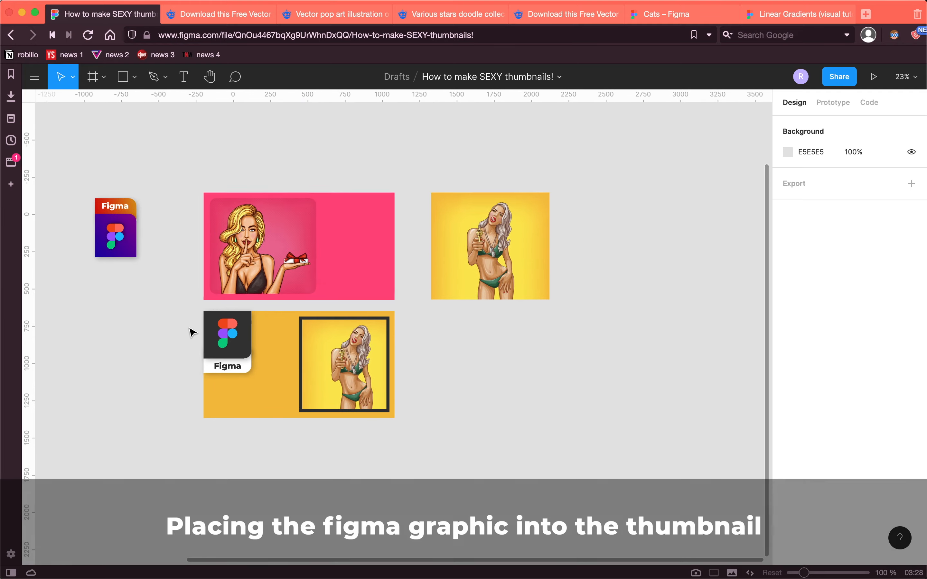
scroll(188, 329, "up", 2)
left_click(332, 358)
left_click(375, 357, "shift")
left_click_drag(375, 357, 285, 357)
left_click(488, 368)
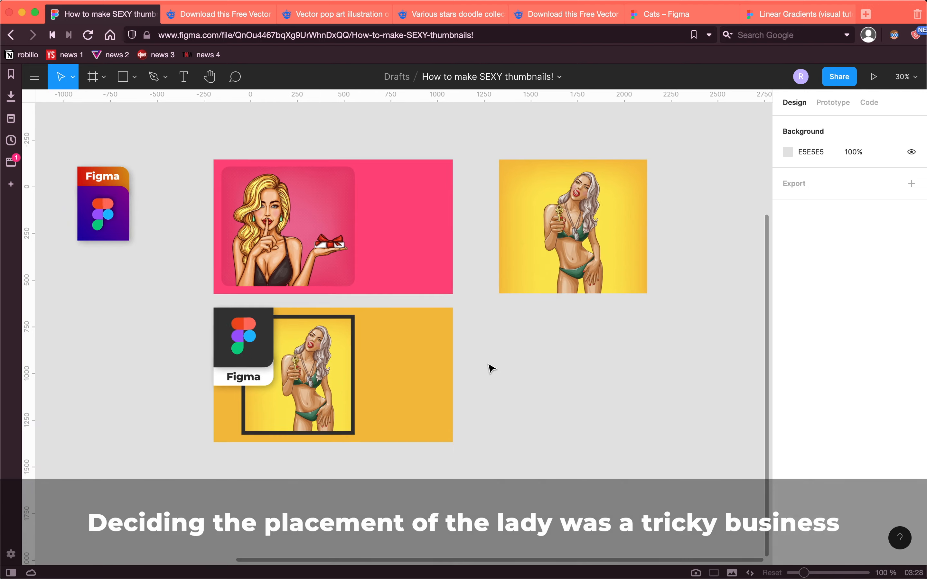
Enlarge the woman image and its frame to about 660 × 700 and align them with the yellow thumbnail's left edge.
scroll(488, 369, "down", 3)
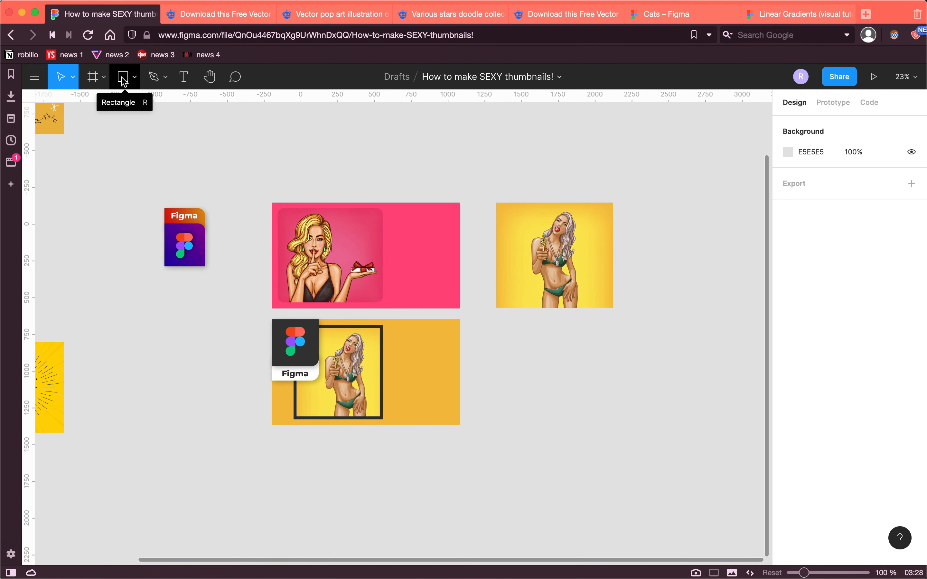
scroll(557, 408, "left", 5)
scroll(556, 407, "up", 2)
scroll(543, 403, "up", 3)
left_click(352, 400)
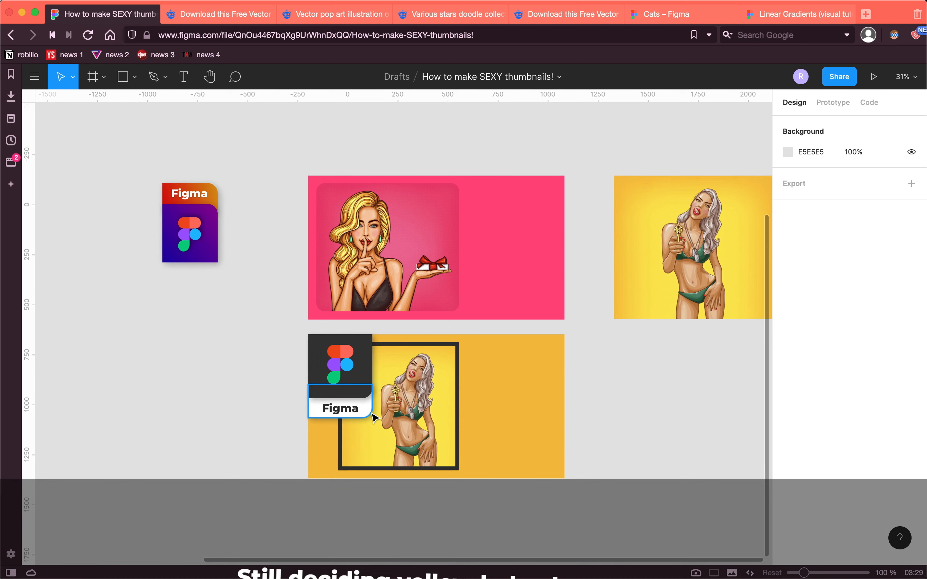
left_click_drag(264, 456, 345, 456)
left_click_drag(340, 413, 330, 410)
left_click_drag(432, 444, 412, 440)
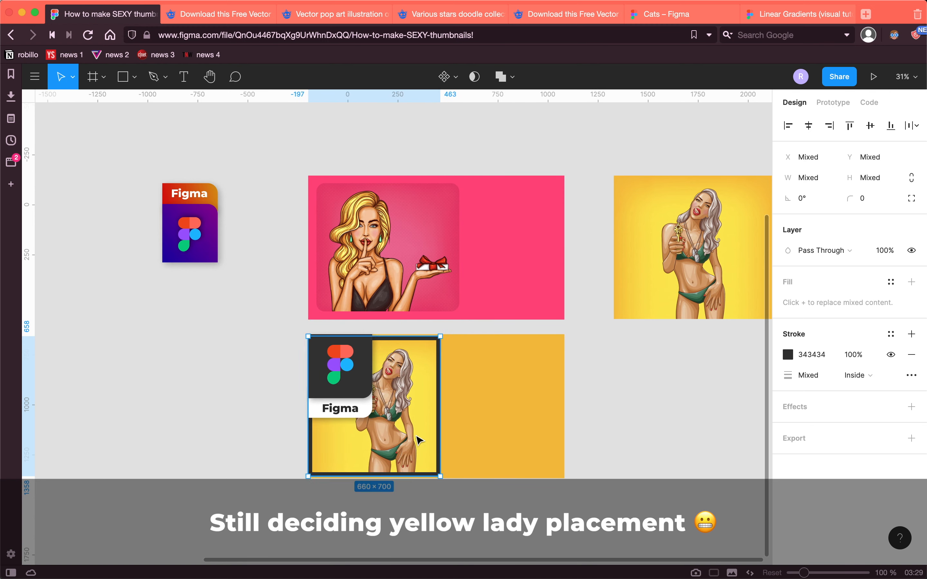
Try grouping the woman image with its frame at about 585 × 618, shifted right within the yellow thumbnail.
left_click_drag(431, 407, 460, 398)
key("super+g")
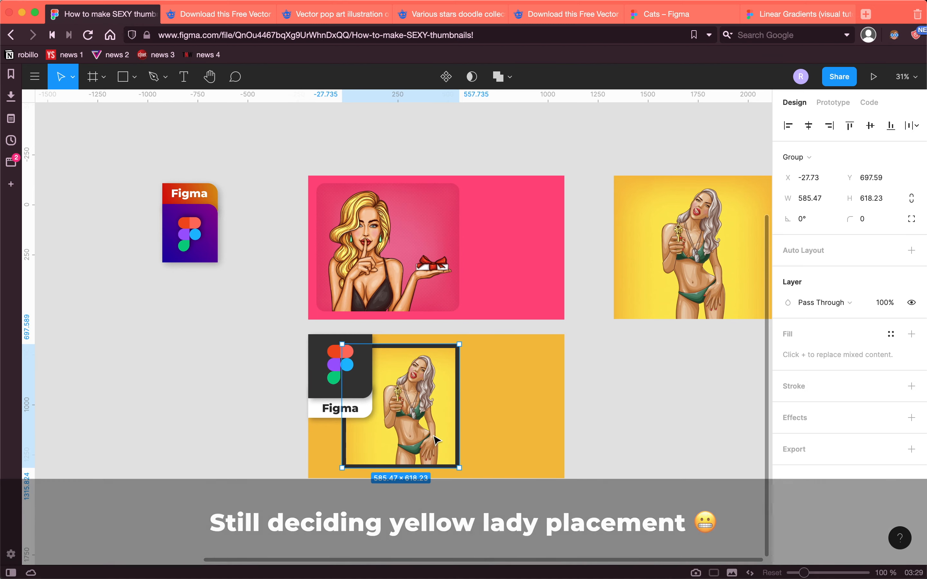
left_click(441, 521)
left_click_drag(438, 518, 473, 441)
left_click(502, 435, "shift")
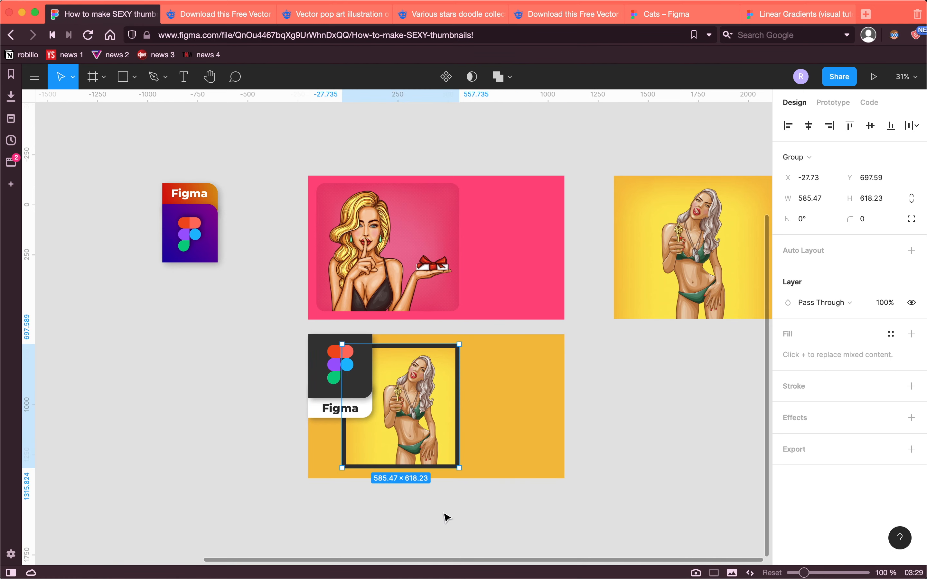
Resize the ungrouped woman image and frame to about 626 × 664 and place them just inside the yellow thumbnail's left edge.
left_click_drag(460, 400, 417, 399)
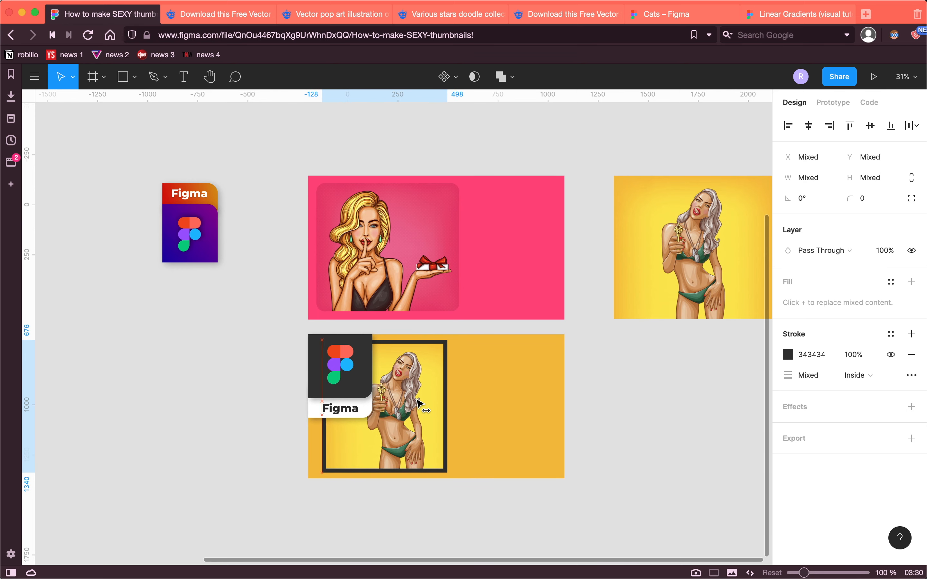
left_click(259, 406)
left_click(429, 417)
left_click(429, 417)
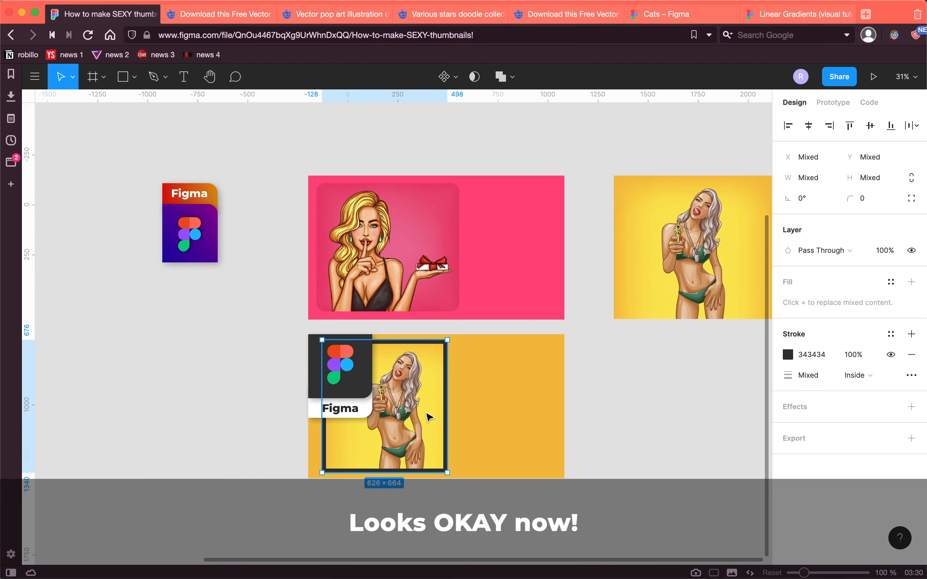
left_click_drag(429, 417, 423, 417)
left_click(280, 378)
scroll(280, 378, "down", 5)
scroll(280, 379, "up", 5)
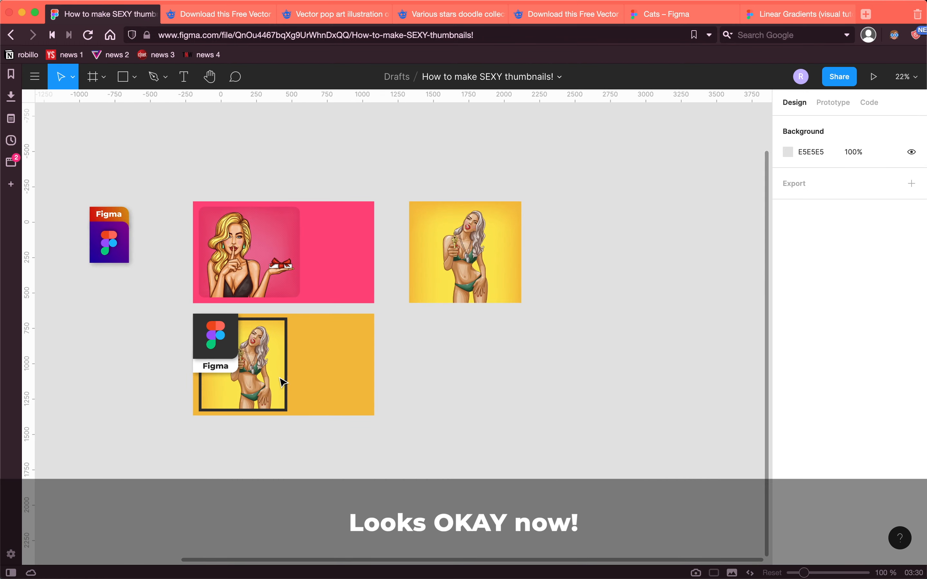
Add the text "SEXY" beside the woman's frame on the yellow thumbnail and set its weight to Black.
scroll(280, 378, "left", 1)
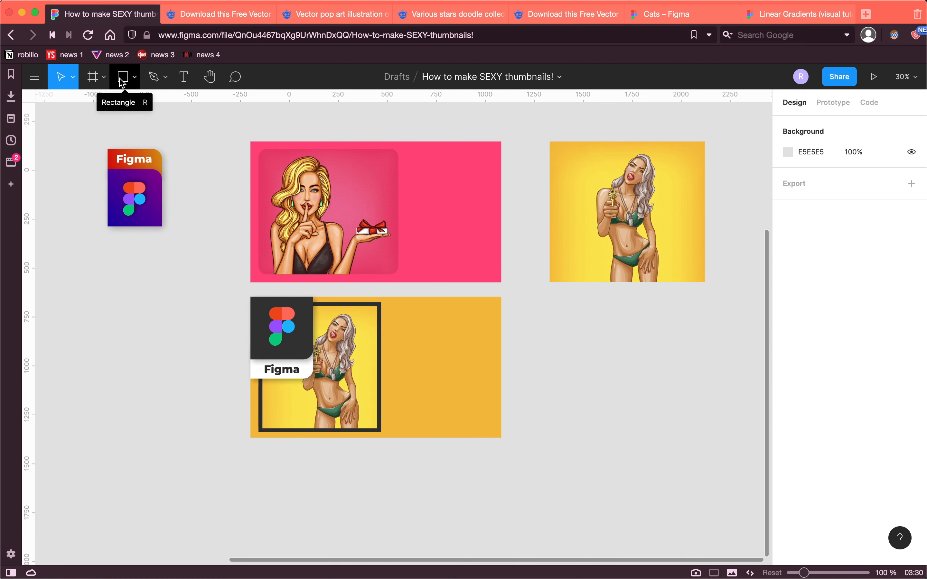
left_click(406, 331)
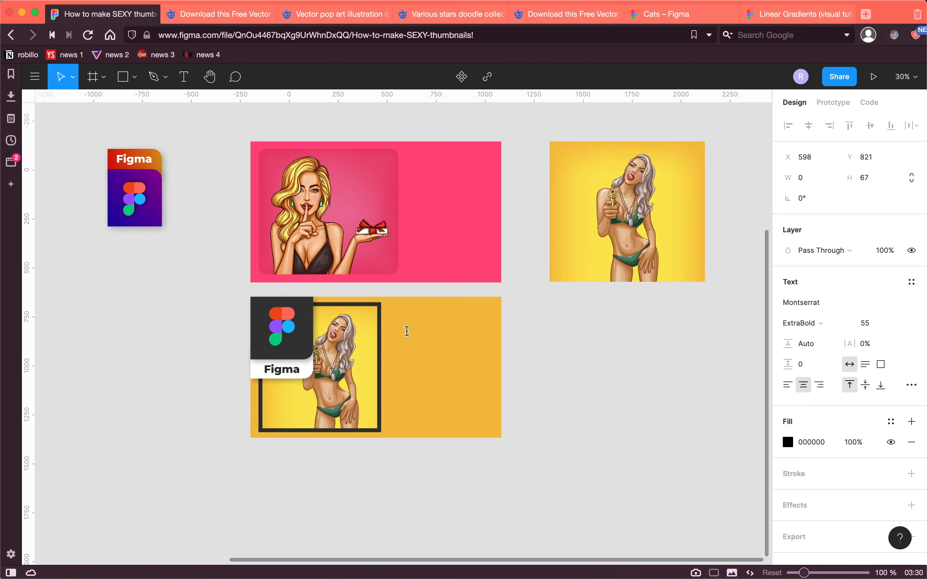
type("SEXY")
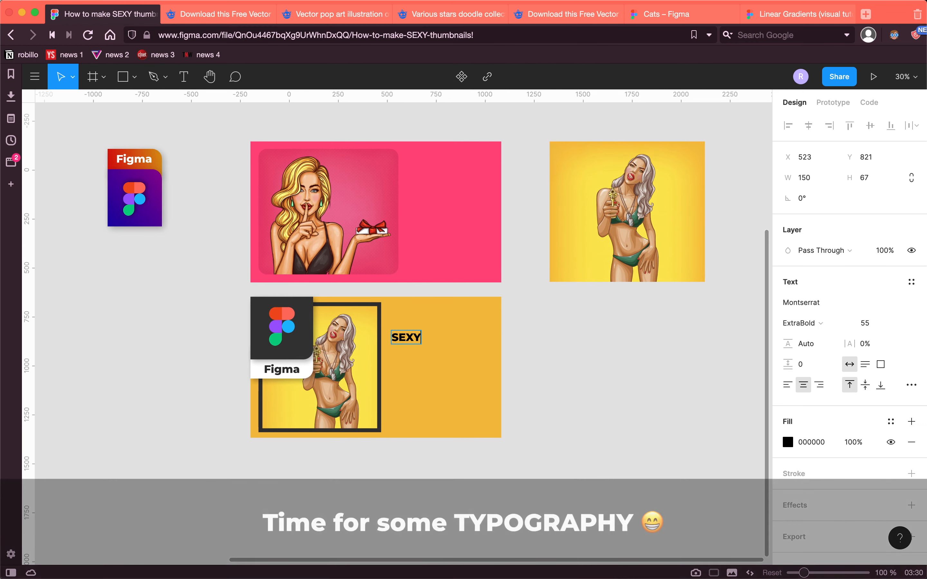
key("super+a")
left_click(824, 323)
left_click(819, 338)
Set the SEXY text's font size to 150 and move it into the yellow thumbnail's upper-right area.
left_click(871, 323)
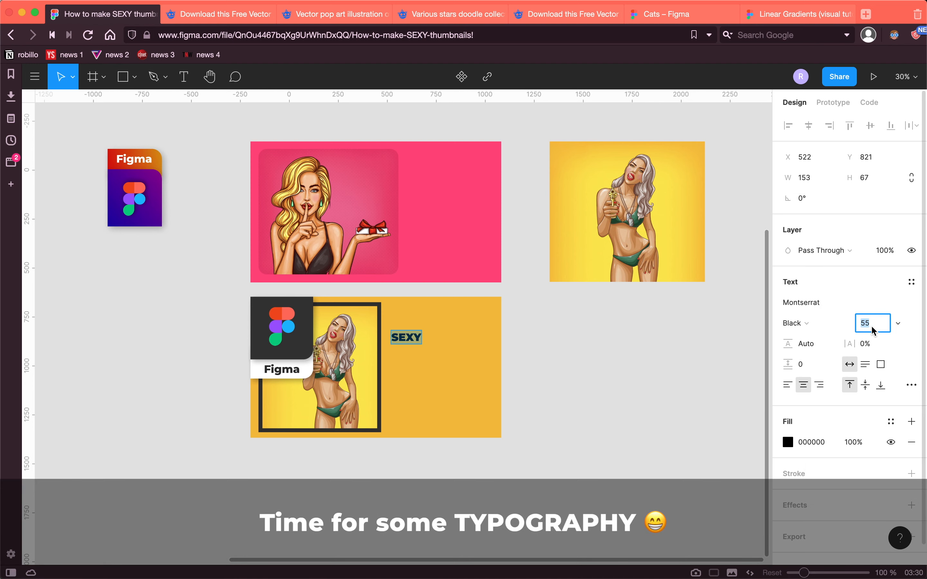
type("100")
key("Return")
left_click(876, 324)
type("150")
key("Return")
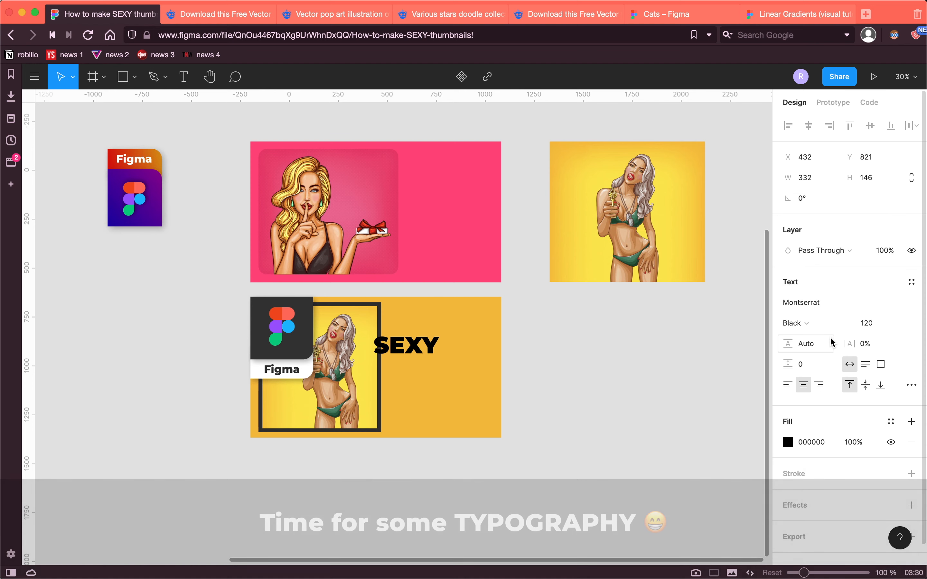
left_click_drag(420, 354, 451, 338)
left_click(544, 378)
Ungroup the yellow COMING SOON graphic until its sunburst rays can be selected separately.
scroll(544, 378, "down", 5)
scroll(545, 377, "left", 3)
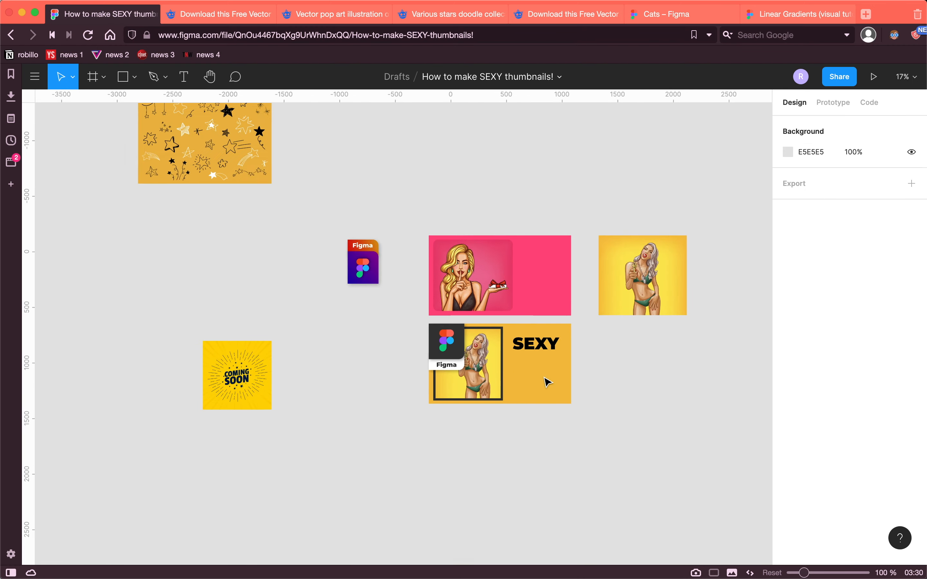
scroll(545, 378, "up", 4)
scroll(545, 378, "down", 4)
right_click(297, 374)
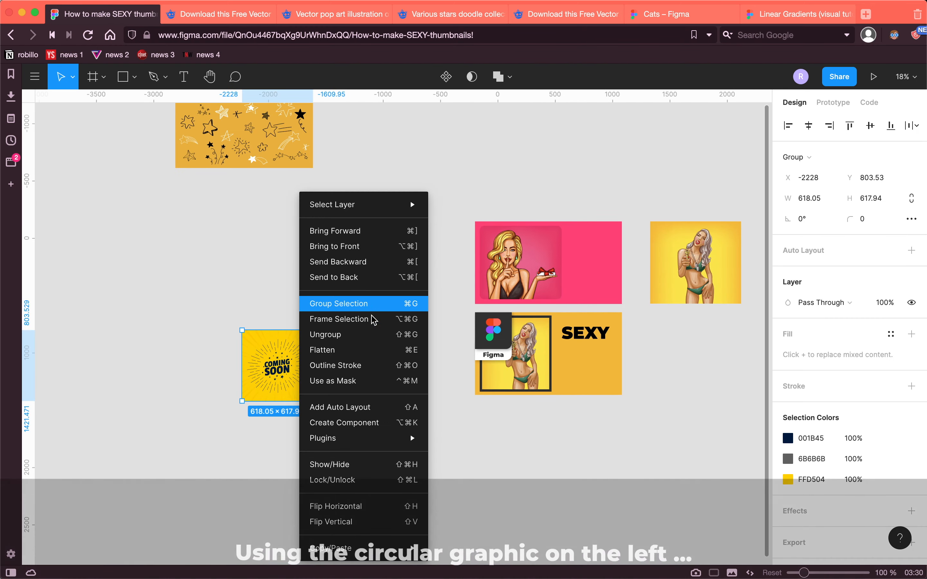
left_click(374, 334)
left_click(375, 380)
right_click(301, 358)
left_click(340, 334)
left_click(348, 400)
right_click(300, 362)
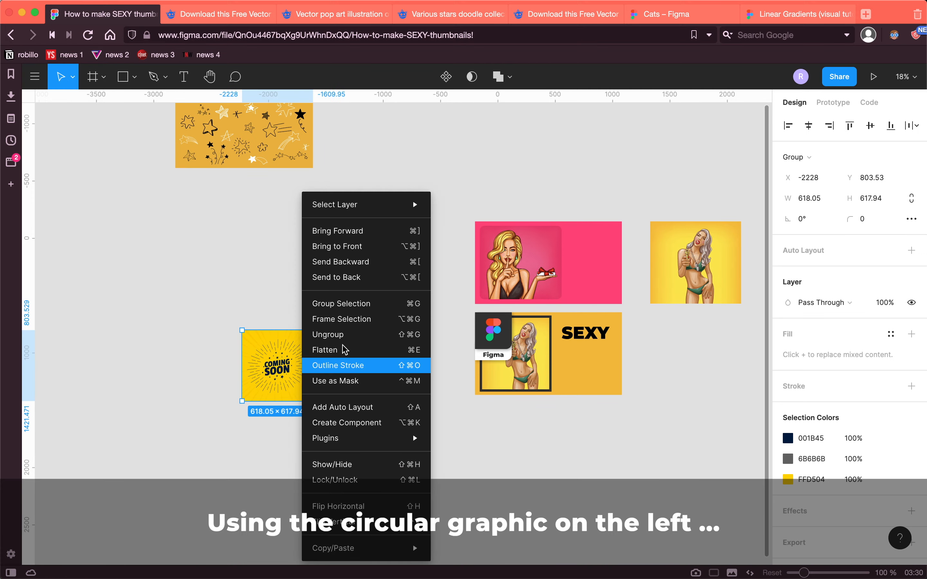
left_click(342, 335)
left_click(316, 368)
Move the sunburst rays onto the yellow thumbnail behind the SEXY text and scale them down to about 413 × 357.
left_click_drag(304, 363, 599, 337)
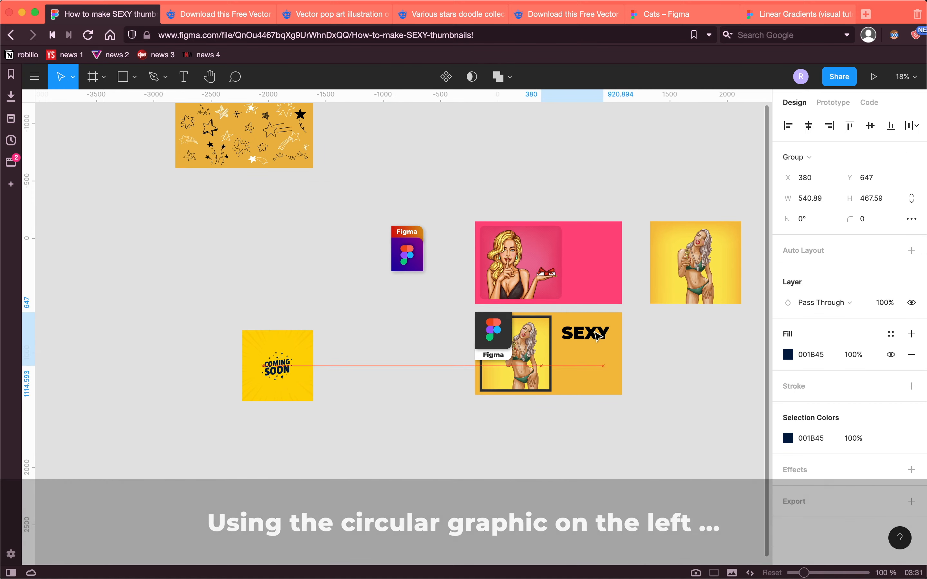
right_click(598, 338)
left_click(632, 275)
scroll(545, 337, "up", 5)
left_click_drag(426, 333, 474, 315)
left_click(596, 422)
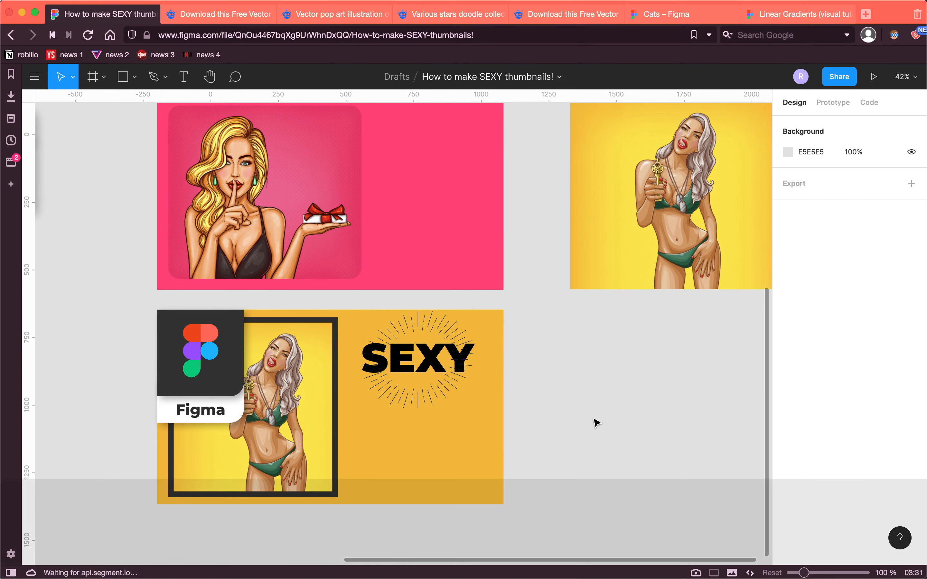
Move the sunburst rays around the woman's face, rotate them about 21° and size them to about 631 × 545.
scroll(597, 423, "down", 3)
scroll(593, 423, "up", 2)
left_click_drag(441, 406, 453, 433)
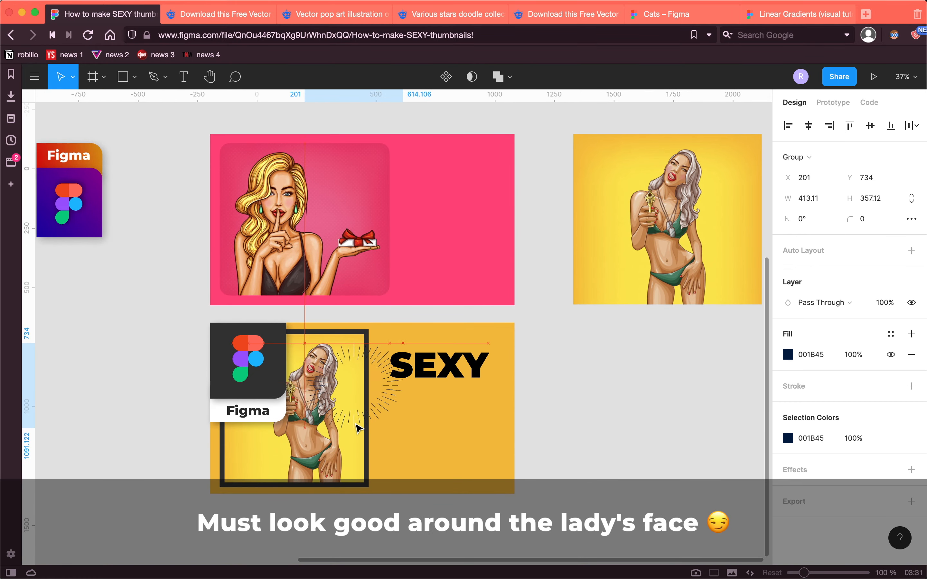
left_click_drag(359, 428, 288, 418)
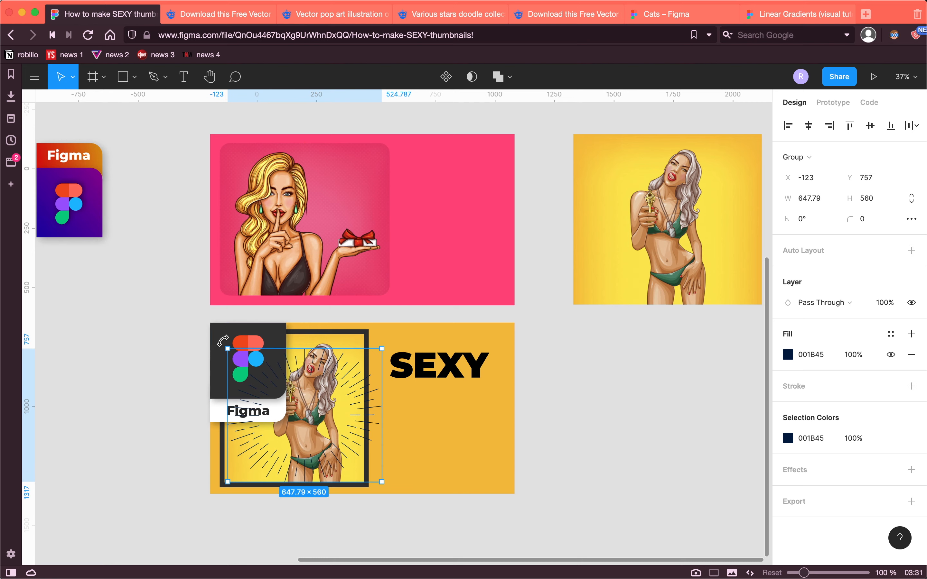
left_click_drag(222, 340, 292, 387)
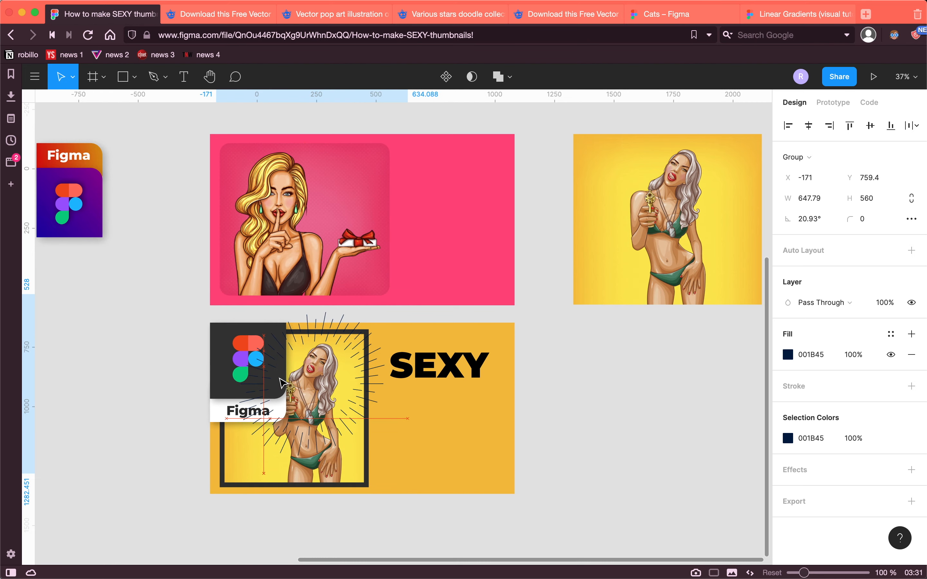
mouse_move(361, 294)
left_mouse_down()
mouse_move(357, 318)
mouse_move(361, 306)
left_mouse_up()
Send the rotated sunburst rays backward behind the Figma badge and set their opacity to 60%.
right_click(351, 305)
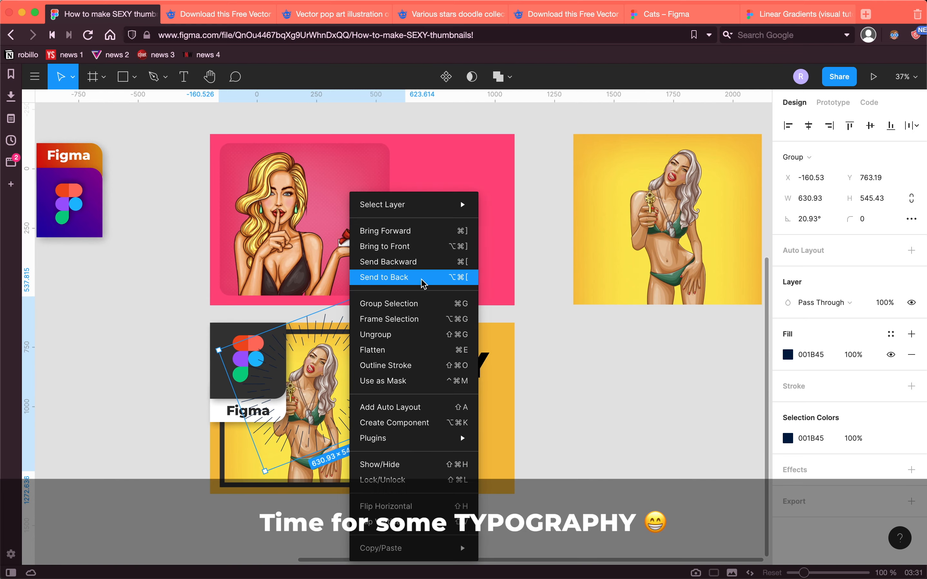
key("Escape")
right_click(370, 303)
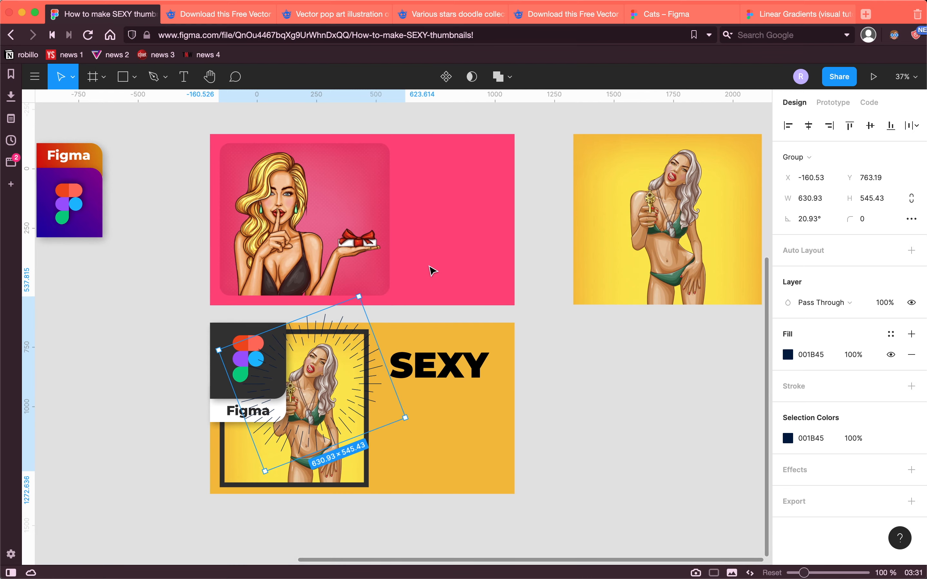
key("Escape")
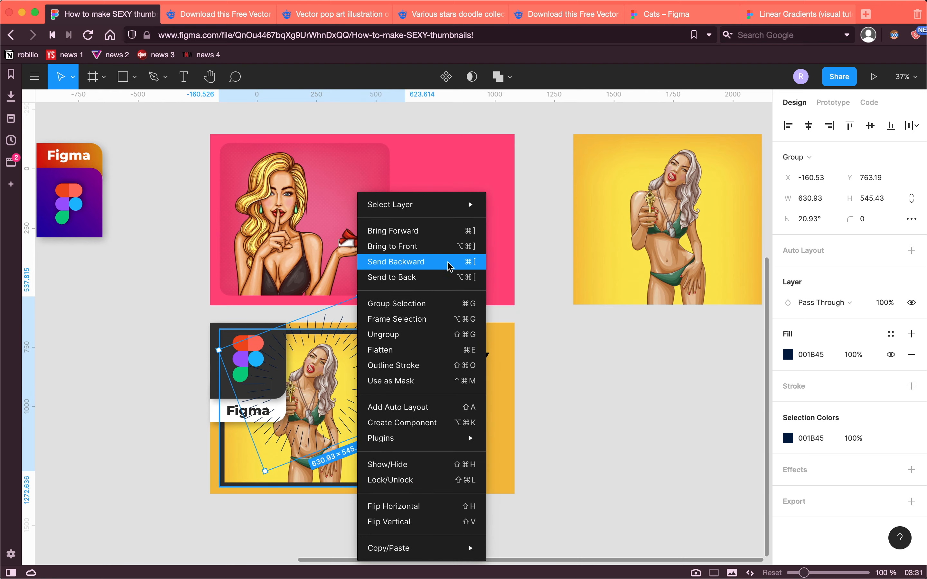
scroll(285, 432, "up", 3)
scroll(287, 433, "down", 3)
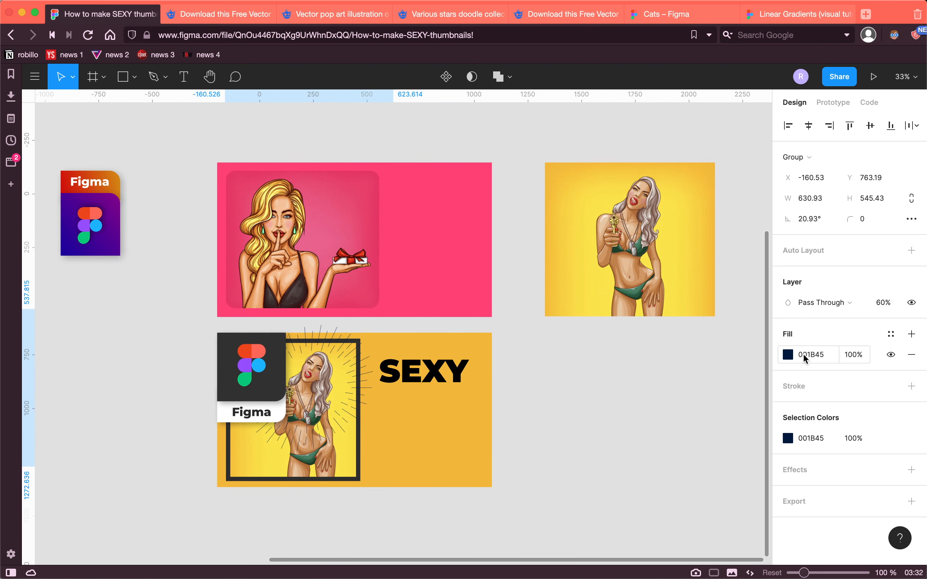
Try a sampled dark brown 270900 and a red FF1B1B fill on the sunburst rays at 80% opacity.
left_click(788, 355)
left_click(636, 422)
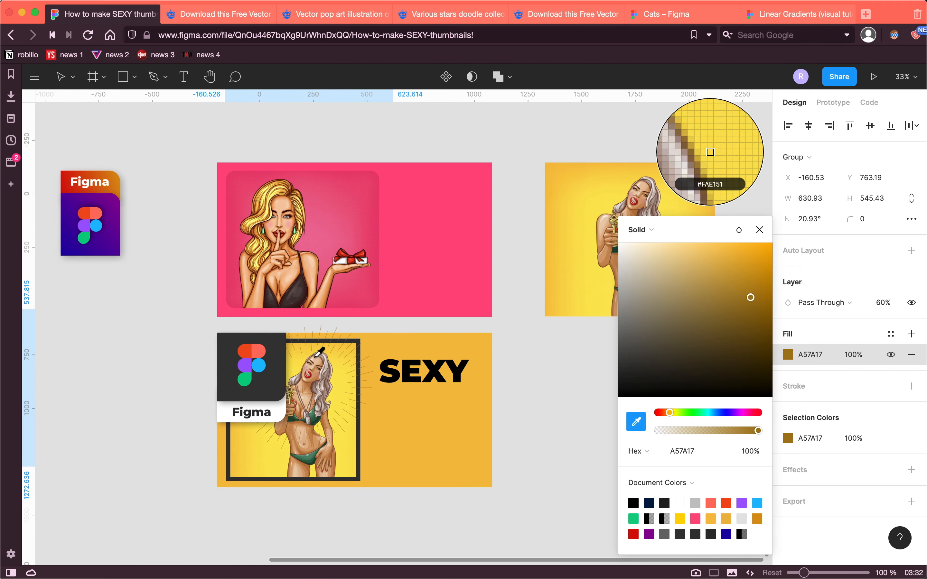
left_click(248, 351)
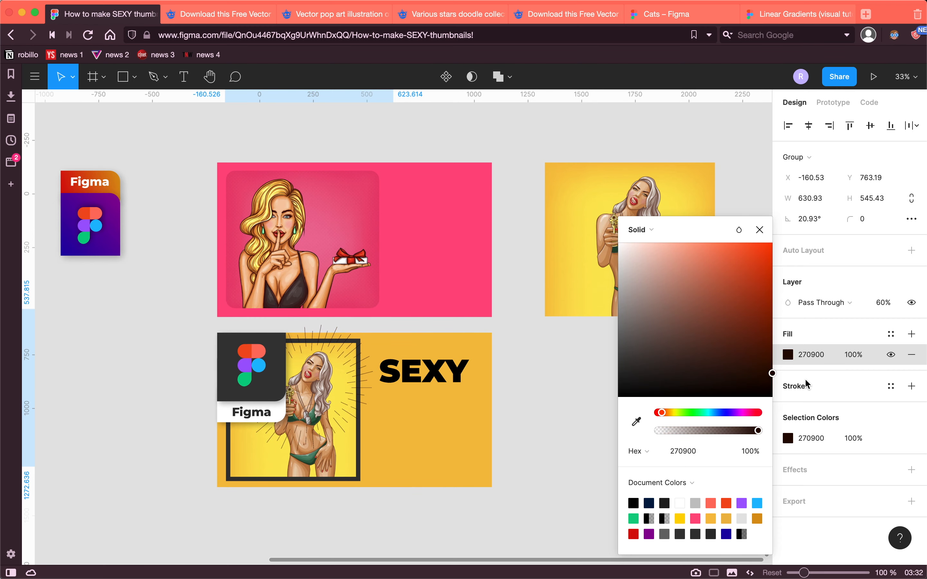
left_click(882, 307)
left_click(788, 354)
left_click(757, 243)
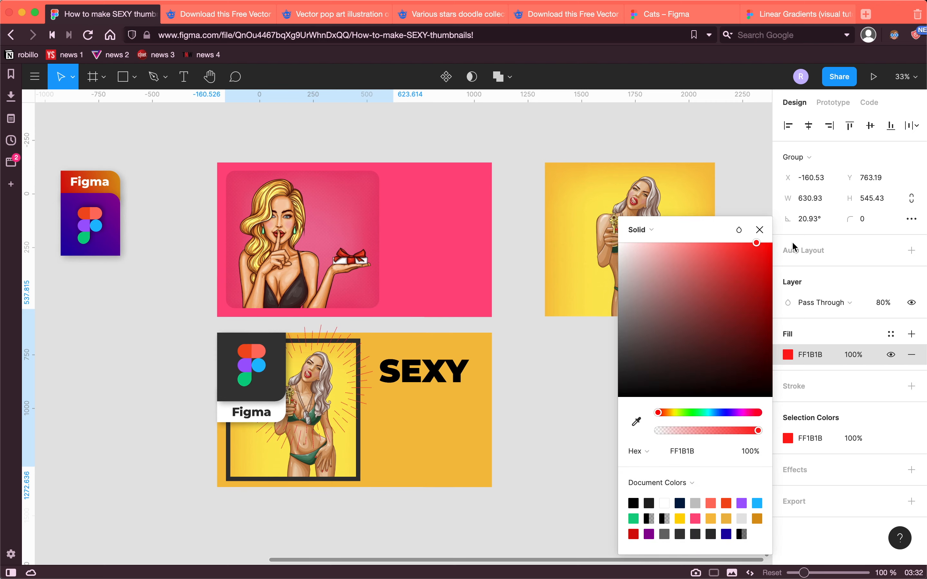
Set the sunburst rays' opacity to 100% and their fill to black 000000.
left_click(886, 303)
type("100")
key("Return")
scroll(591, 356, "down", 5)
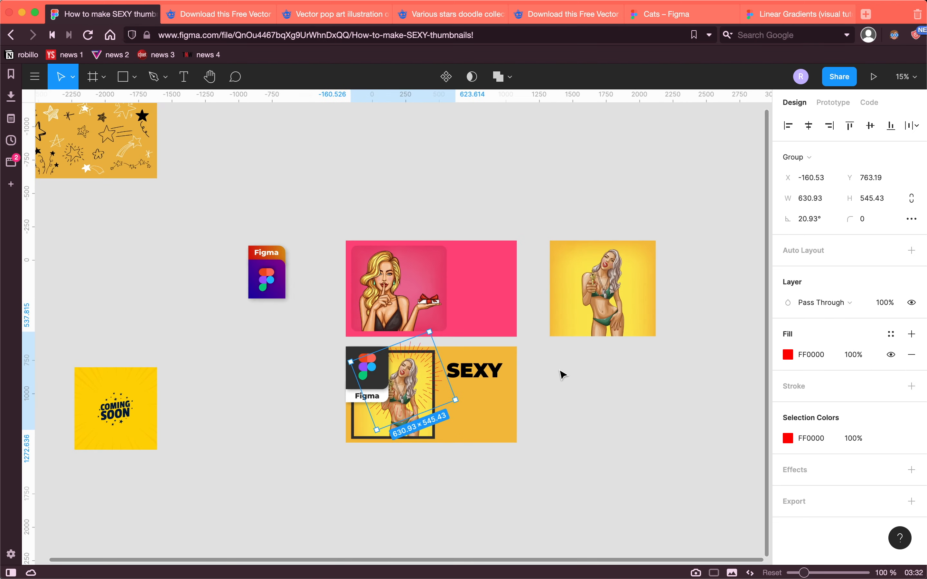
left_click(788, 354)
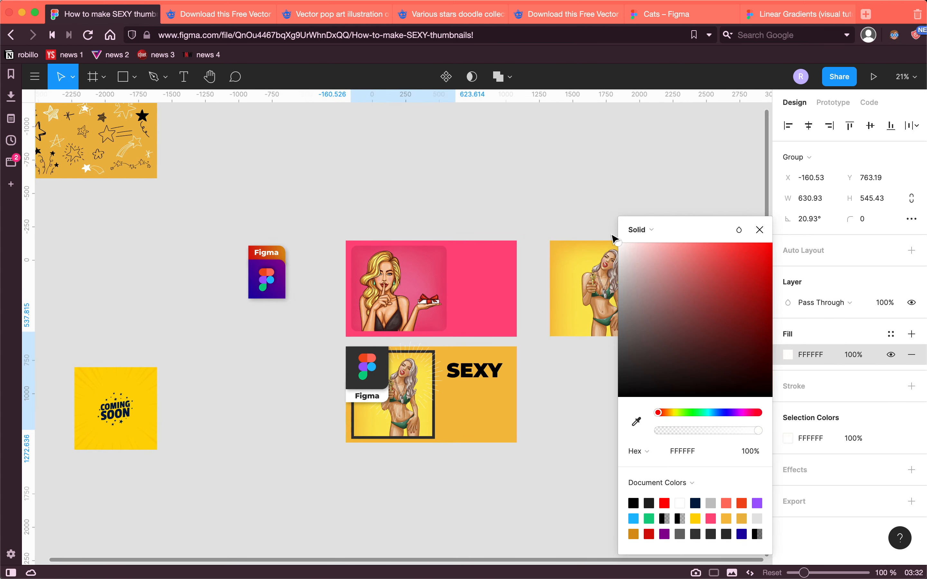
left_click_drag(793, 202, 826, 449)
left_click(760, 232)
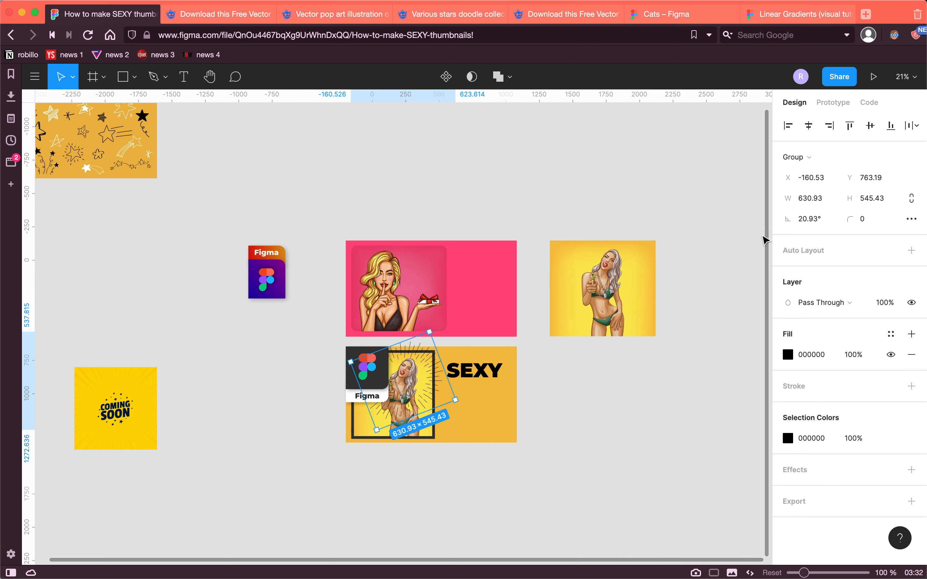
Add the text "THUMBNAILS" below SEXY on the yellow thumbnail.
left_click(482, 373)
scroll(482, 372, "left", 2)
scroll(482, 373, "up", 5)
left_click(276, 311)
scroll(276, 311, "down", 5)
scroll(277, 313, "right", 2)
scroll(277, 313, "up", 3)
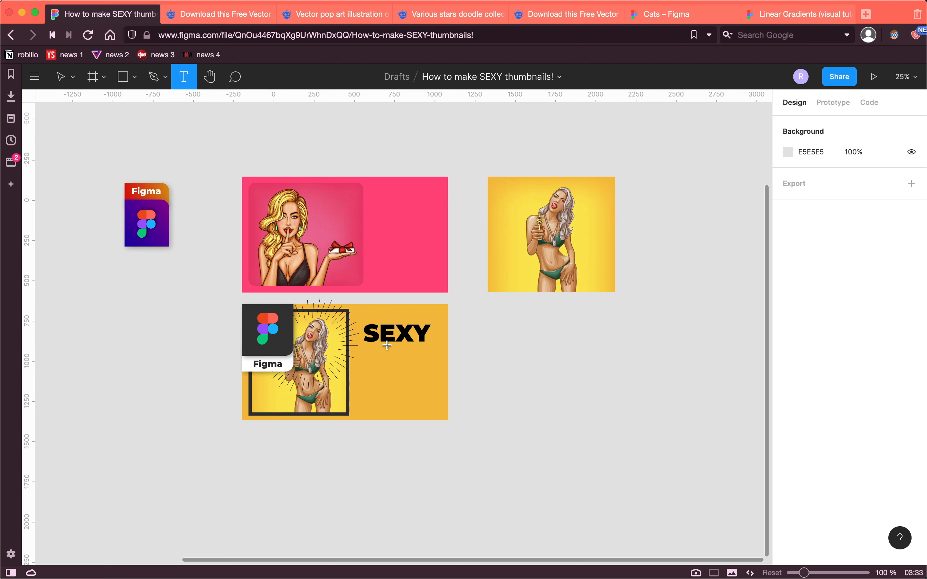
left_click(366, 360)
type("THUMBNAILS")
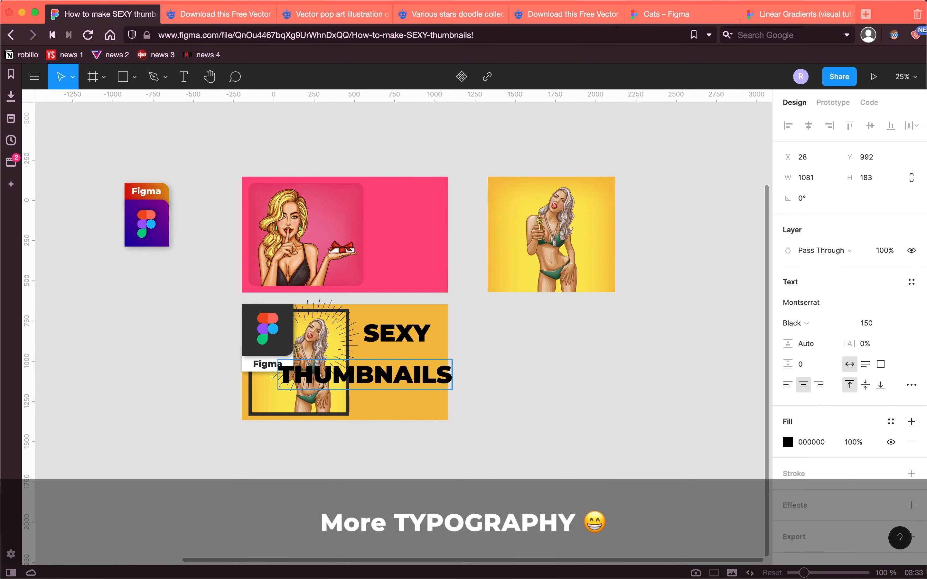
Set the THUMBNAILS text's font size to 100 and move it near the yellow thumbnail's bottom edge.
key("Escape")
left_click(867, 324)
type("100")
key("Return")
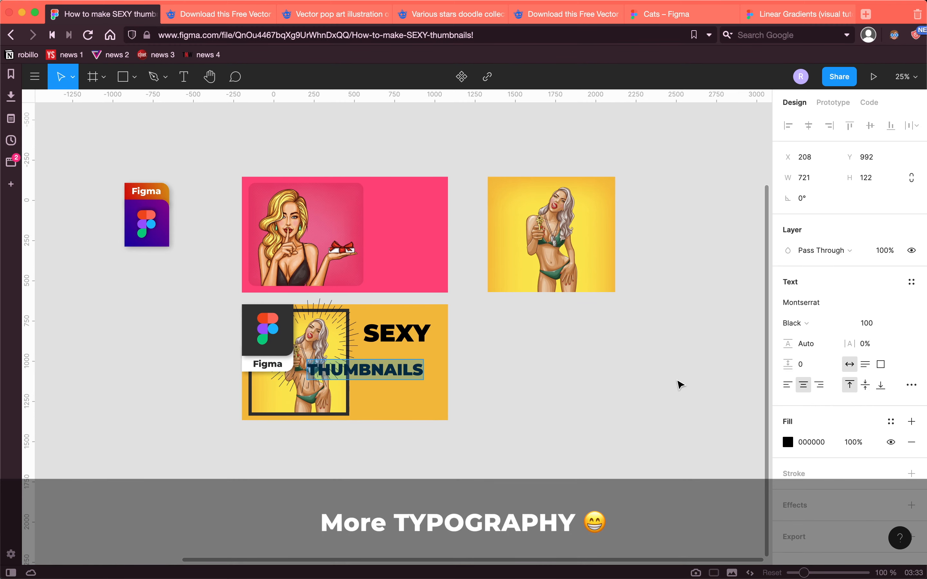
left_click(588, 374)
left_click_drag(405, 380, 410, 409)
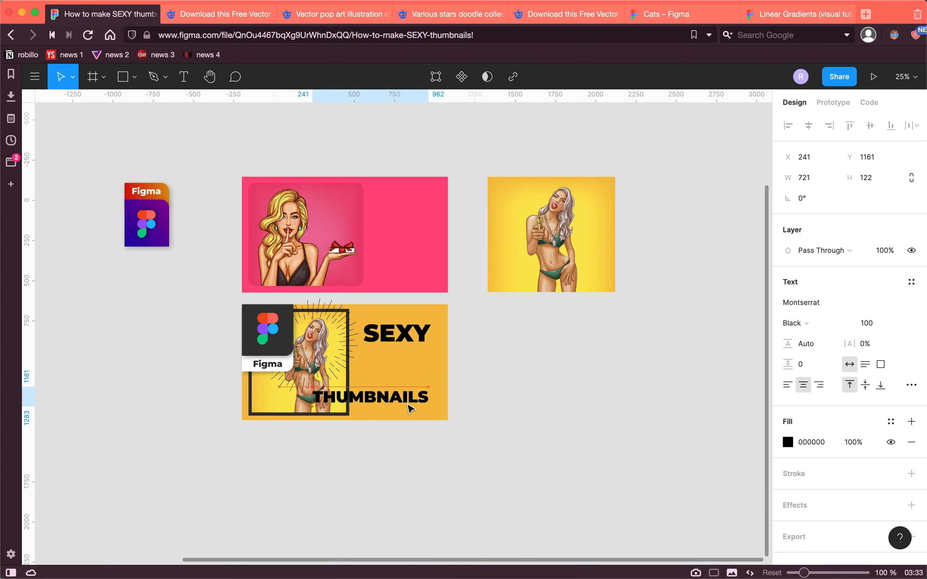
Move the SEXY text down directly above THUMBNAILS, with their right edges aligned.
left_click(405, 382)
left_click_drag(406, 334, 407, 381)
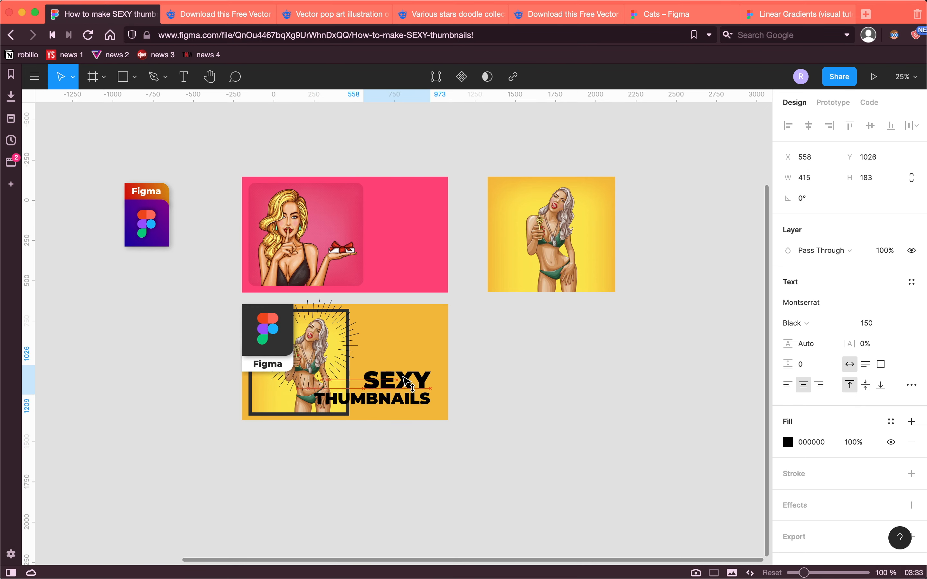
left_click(487, 378)
Give the THUMBNAILS text on the yellow thumbnail a white FFFFFF outside stroke 10 thick.
scroll(436, 417, "up", 3)
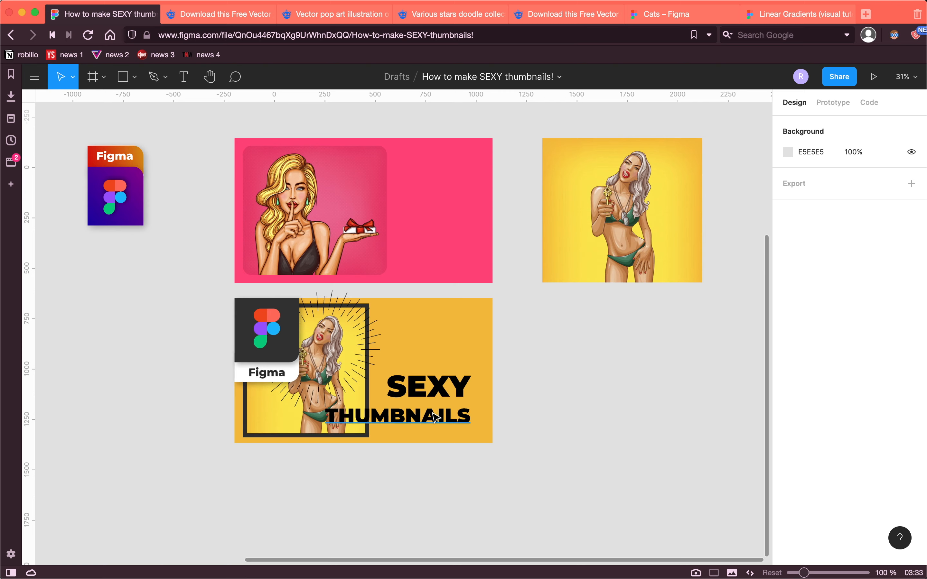
left_click(428, 414)
left_click(912, 473)
left_click(805, 515)
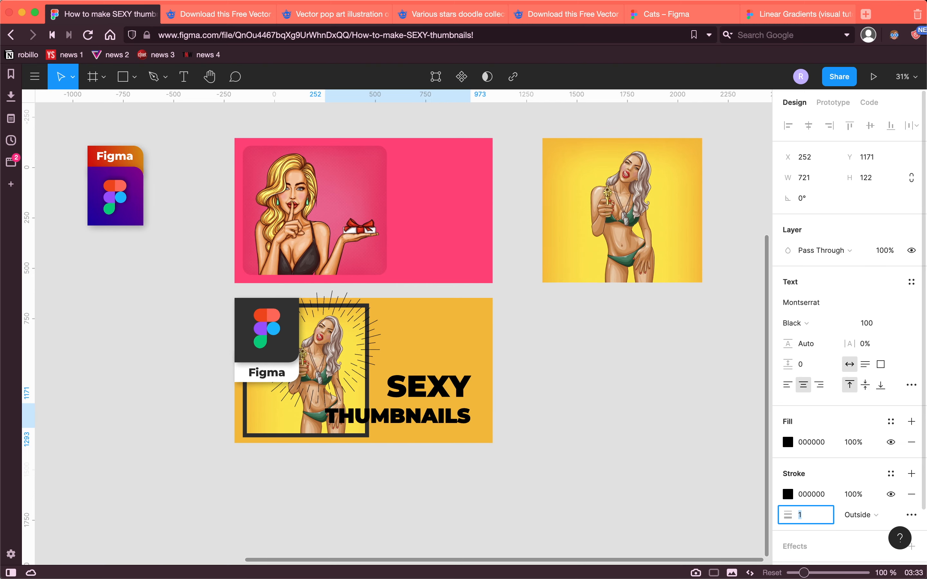
type("10")
left_click(788, 494)
left_click_drag(706, 350, 609, 239)
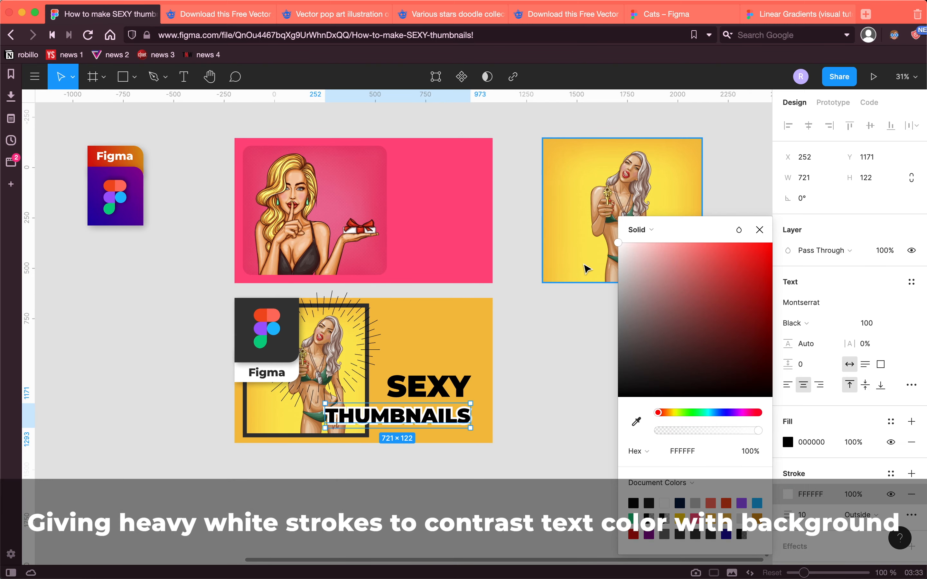
left_click(547, 376)
Give the SEXY text a matching white FFFFFF outside stroke 10 thick.
left_click(446, 387)
left_click(912, 473)
left_click(805, 515)
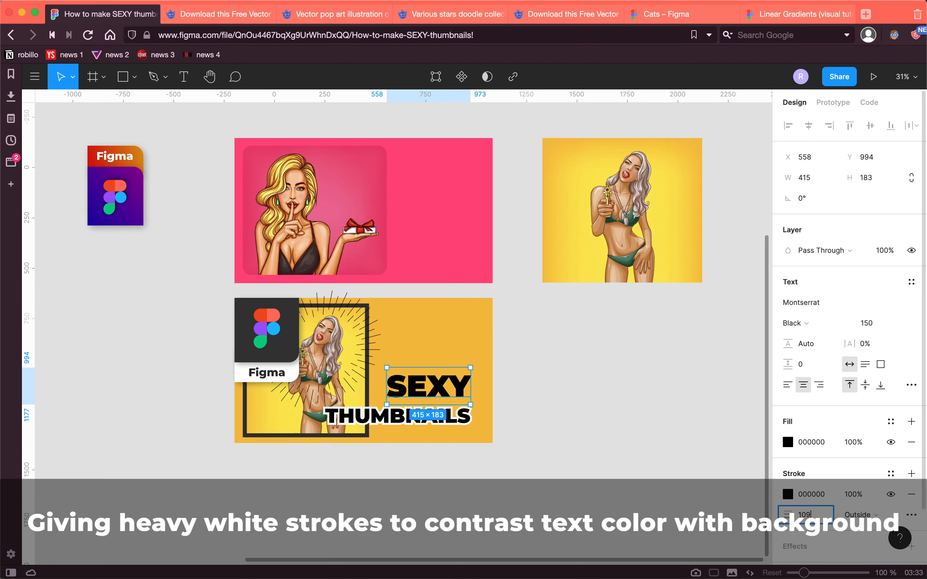
type("10")
key("Return")
left_click(788, 494)
type("FFFFFF")
left_click(594, 370)
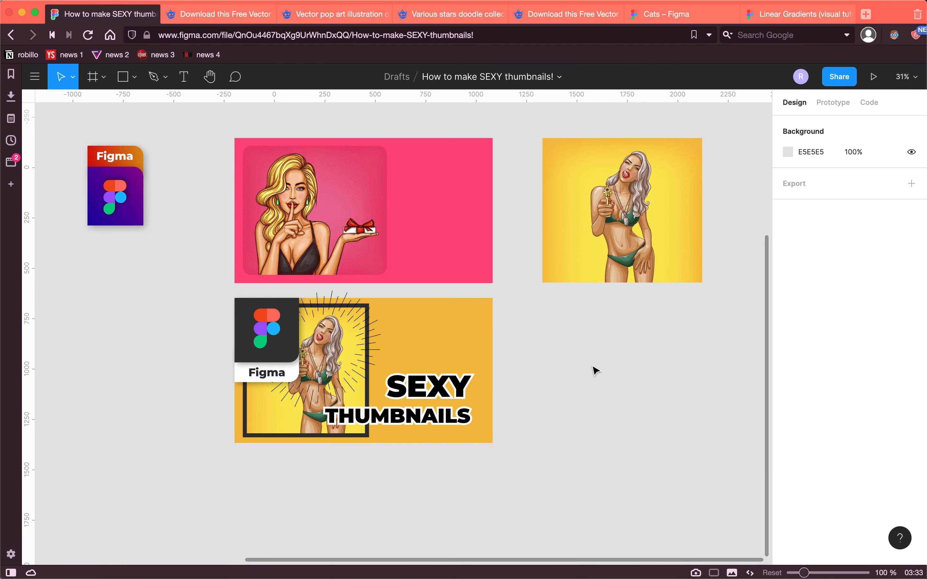
Move the SEXY and THUMBNAILS texts together slightly to the left on the yellow thumbnail.
scroll(594, 371, "down", 5)
scroll(593, 367, "up", 3)
left_click(455, 388)
left_click(456, 419, "shift")
scroll(496, 415, "down", 5)
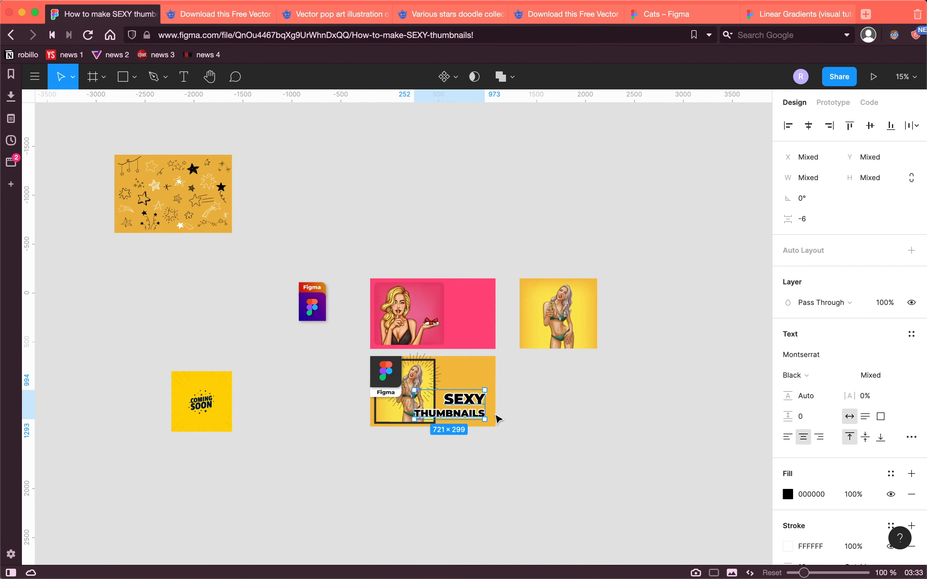
scroll(496, 416, "left", 1)
scroll(495, 417, "up", 3)
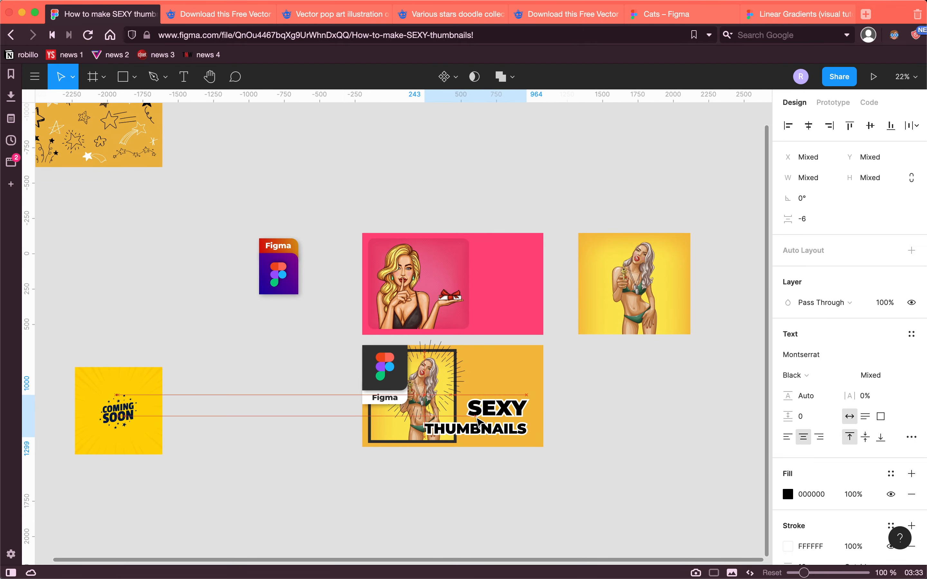
Try a pure red FF0000 fill on the SEXY text.
left_click(484, 409)
left_click(788, 442)
type("FF7A7A")
key("Return")
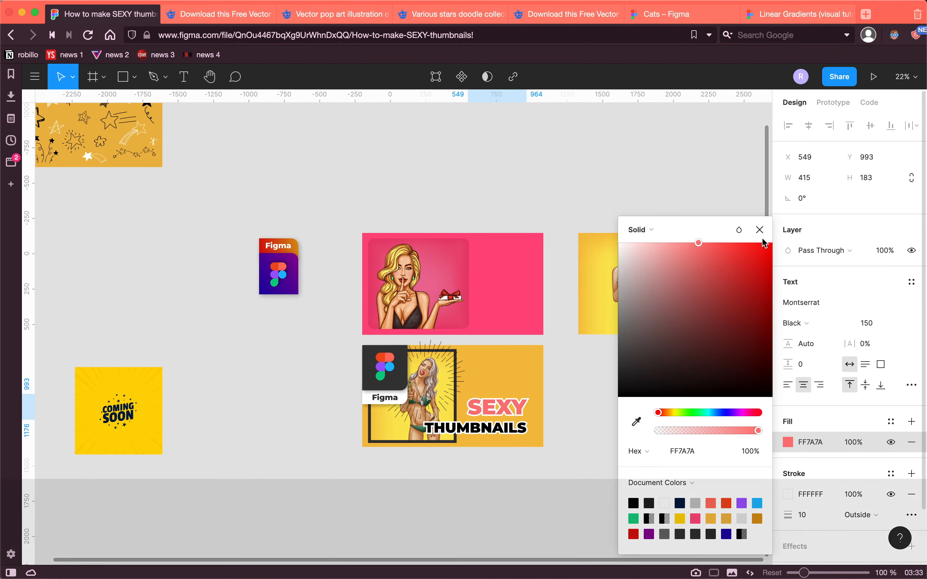
left_click_drag(762, 238, 792, 240)
left_click_drag(680, 412, 735, 418)
left_click_drag(712, 415, 647, 418)
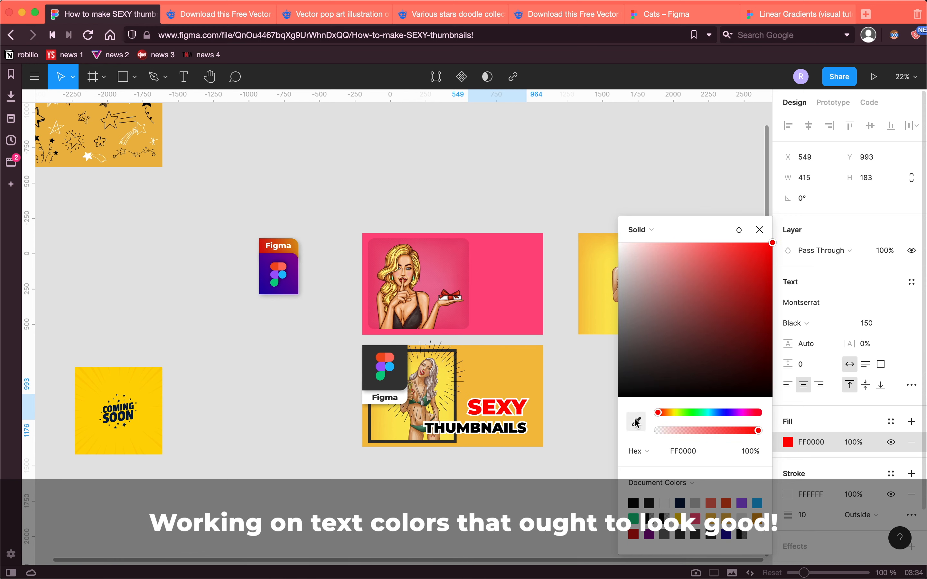
Recolor the SEXY text with the orange-red sampled from the Figma logo in the thumbnail's badge.
left_click(636, 422)
left_click(382, 359)
left_click(605, 367)
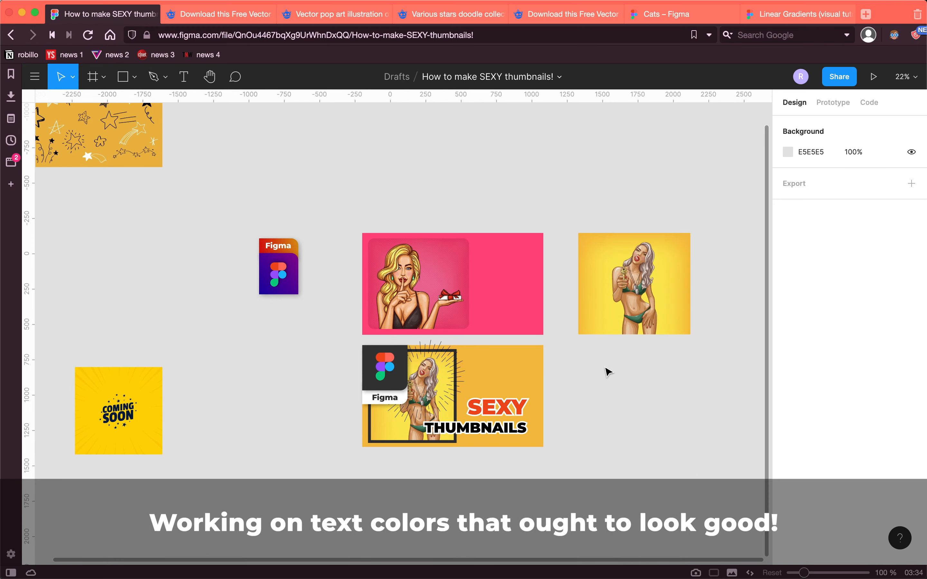
Recolor the THUMBNAILS text dark gray 343434, sampled from the frame around the woman illustration.
left_click(505, 437)
left_click(787, 442)
left_click(637, 422)
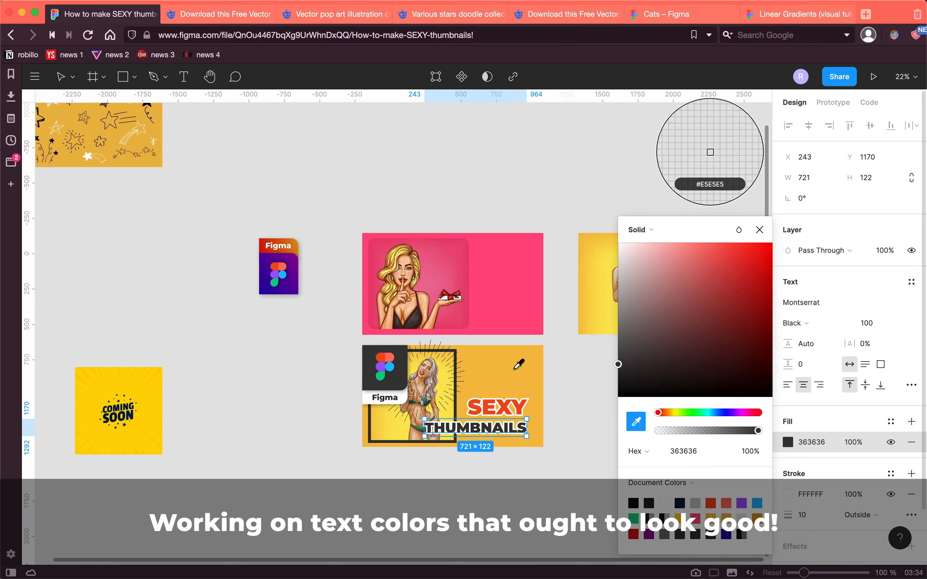
left_click(457, 371)
left_click(636, 421)
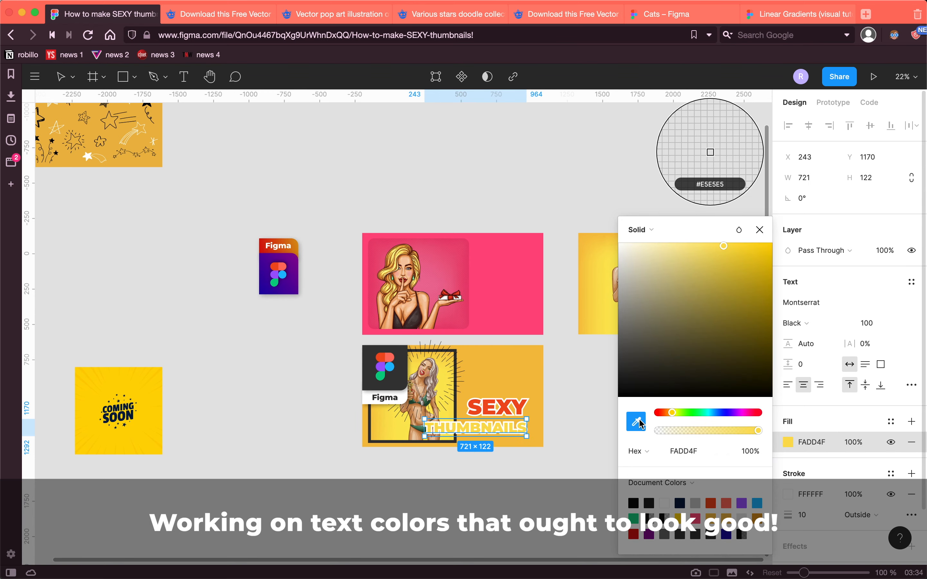
left_click(455, 372)
left_click(567, 428)
Set the THUMBNAILS text's font size to 120, line up its right edge with SEXY and right-align it.
scroll(568, 428, "down", 5)
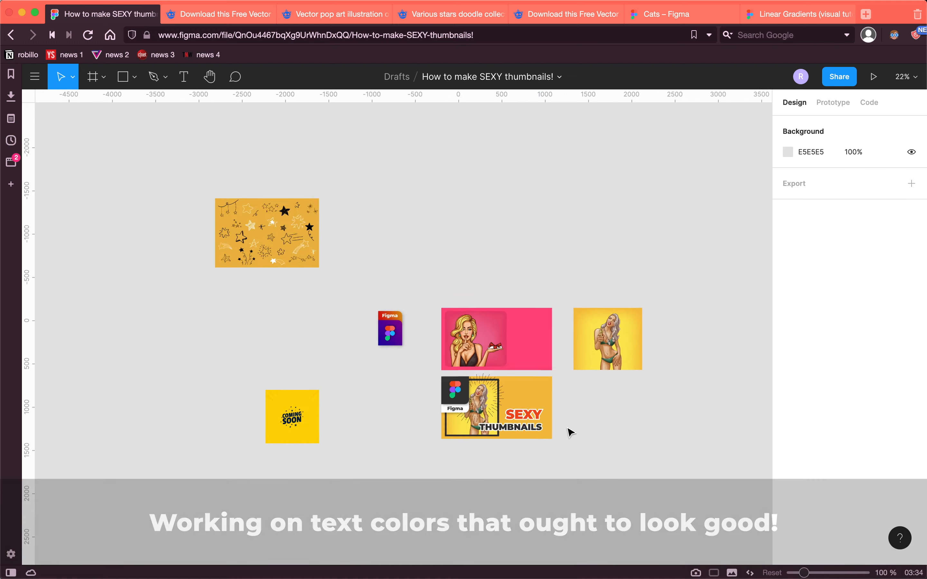
scroll(568, 428, "up", 4)
left_click(470, 394)
type("120")
key("Return")
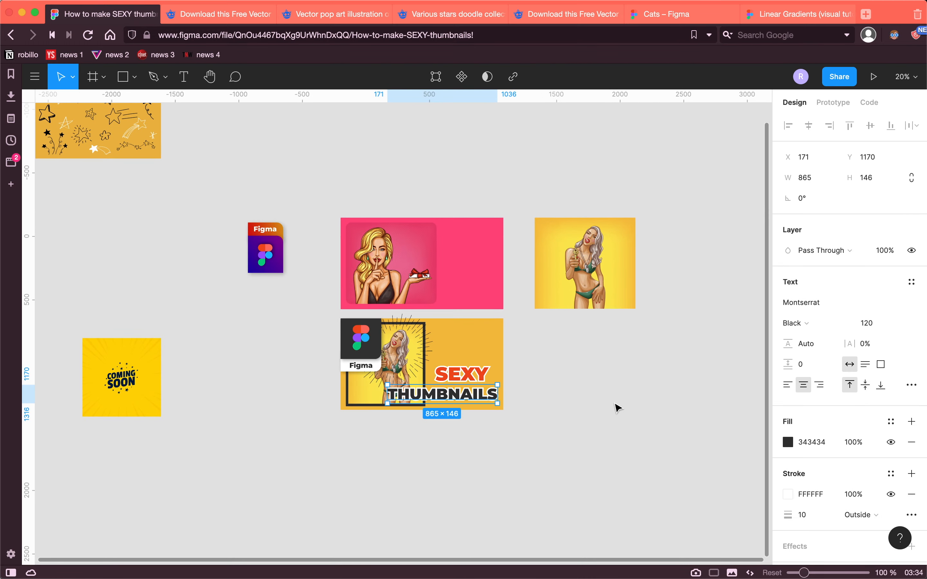
left_click(617, 408)
scroll(617, 408, "up", 2)
mouse_move(465, 442)
left_mouse_down()
mouse_move(453, 439)
mouse_move(467, 440)
left_mouse_up()
left_click(819, 385)
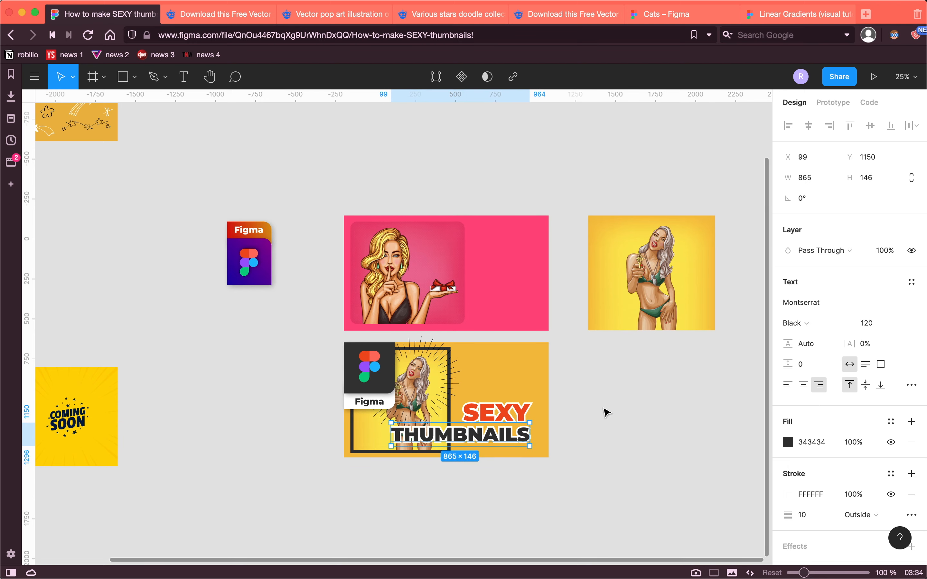
Move the SEXY text slightly up above THUMBNAILS, keeping their right edges aligned.
left_click_drag(518, 417, 515, 412)
left_click(592, 422)
scroll(592, 423, "down", 5)
scroll(593, 423, "up", 4)
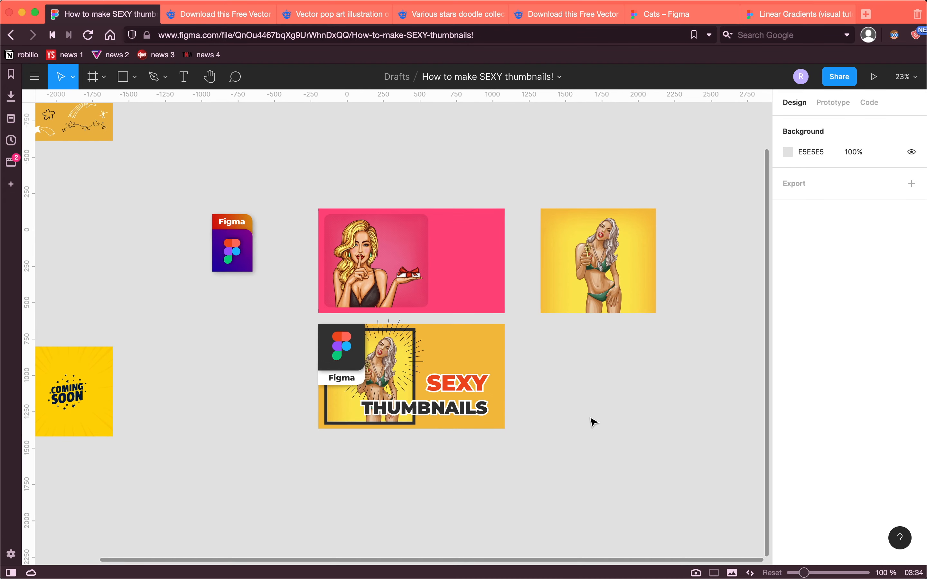
scroll(593, 423, "up", 1)
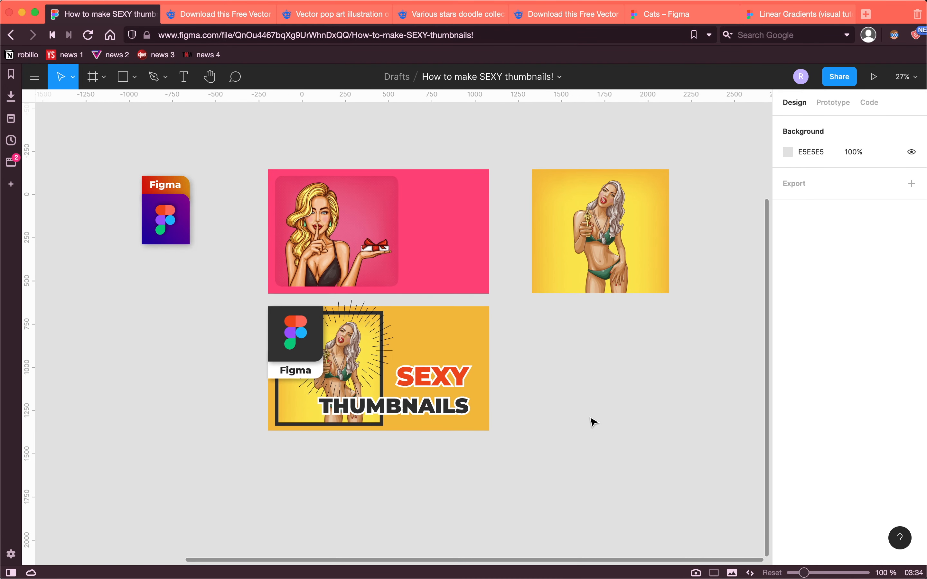
Delete the pink thumbnail and the separate yellow woman illustration beside it.
scroll(592, 422, "down", 4)
right_click(456, 287)
mouse_move(538, 446)
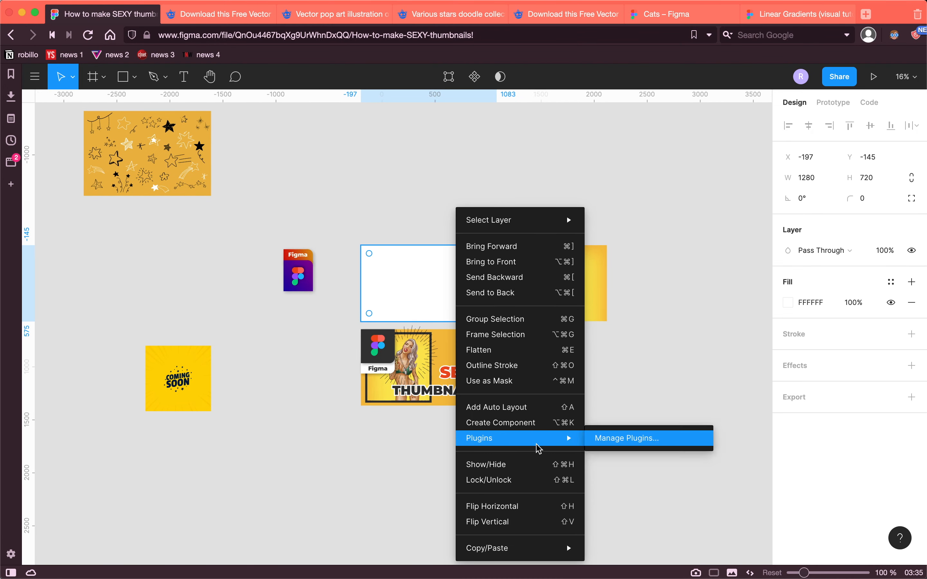
key("Delete")
left_click(544, 268)
key("Delete")
scroll(437, 254, "left", 1)
scroll(437, 254, "up", 3)
scroll(436, 254, "down", 4)
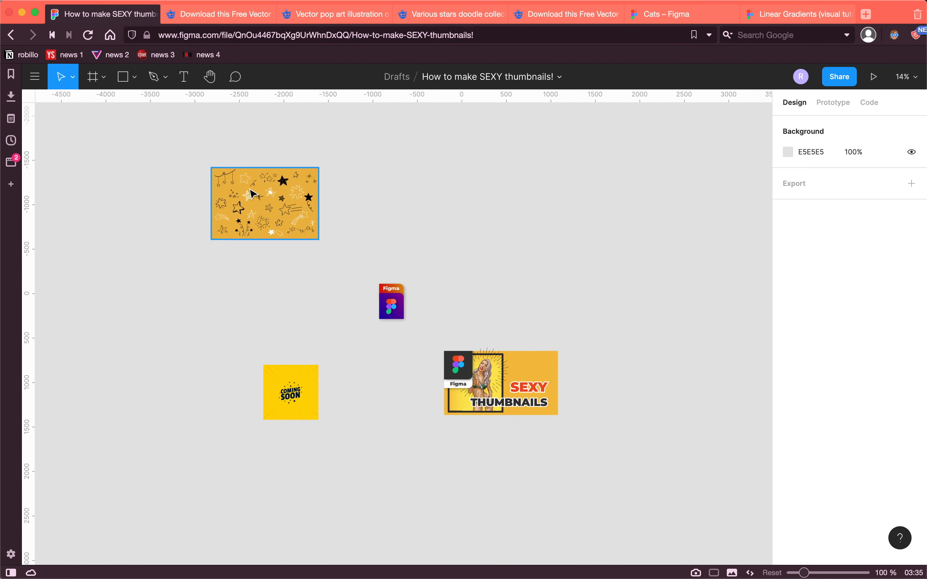
Delete the yellow COMING SOON graphic, leaving the star doodle pattern in its original place.
mouse_move(250, 190)
left_mouse_down()
mouse_move(500, 257)
mouse_move(490, 273)
left_mouse_up()
key("super+z")
left_click_drag(236, 150, 315, 206)
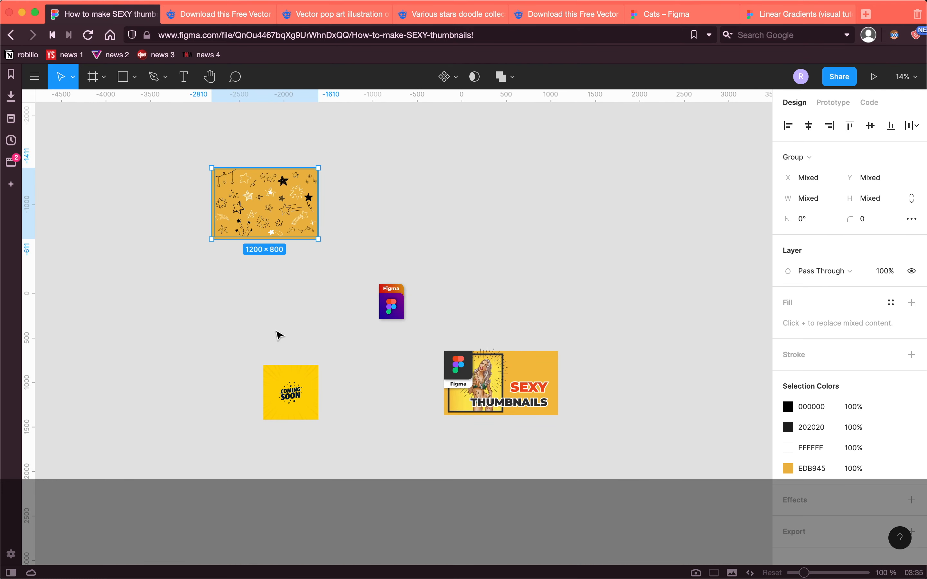
left_click_drag(276, 331, 319, 380)
key("Delete")
Move the star doodle pattern with its background to the area above the yellow thumbnail.
scroll(347, 252, "right", 1)
scroll(343, 249, "up", 2)
mouse_move(91, 121)
left_mouse_down()
mouse_move(187, 179)
mouse_move(529, 289)
left_mouse_up()
scroll(527, 287, "down", 2)
scroll(528, 287, "up", 3)
Place a copy of the star doodles, without their background, over the yellow thumbnail and bring it to the front.
left_click(494, 265)
left_click_drag(446, 189, 391, 382)
right_click(408, 358)
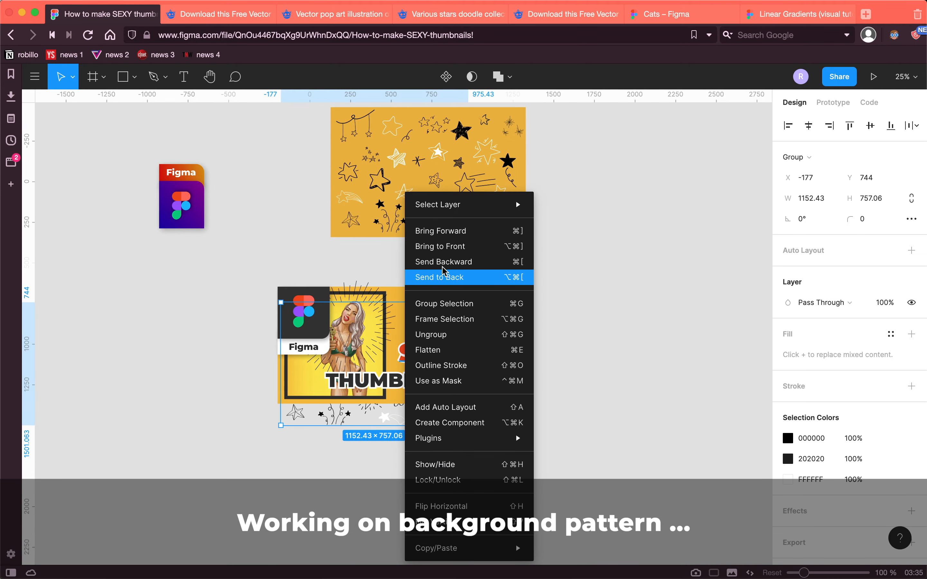
left_click(443, 276)
Reposition and proportionally enlarge the copied doodle group to about 1279 × 840, spanning the thumbnail's full width.
mouse_move(409, 327)
left_mouse_down()
mouse_move(420, 337)
mouse_move(425, 288)
mouse_move(429, 301)
left_mouse_up()
scroll(424, 304, "up", 3)
scroll(424, 303, "down", 1)
left_click_drag(276, 314, 248, 314)
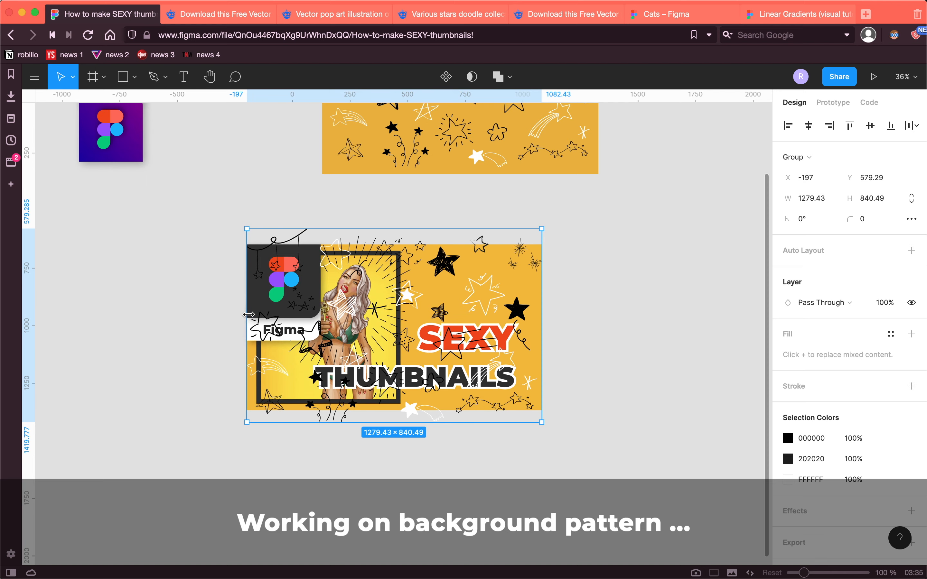
Send the doodle group backward repeatedly until it lies behind the texts, Figma badge and framed illustration but above the yellow background.
right_click(339, 284)
left_click(425, 262)
right_click(395, 267)
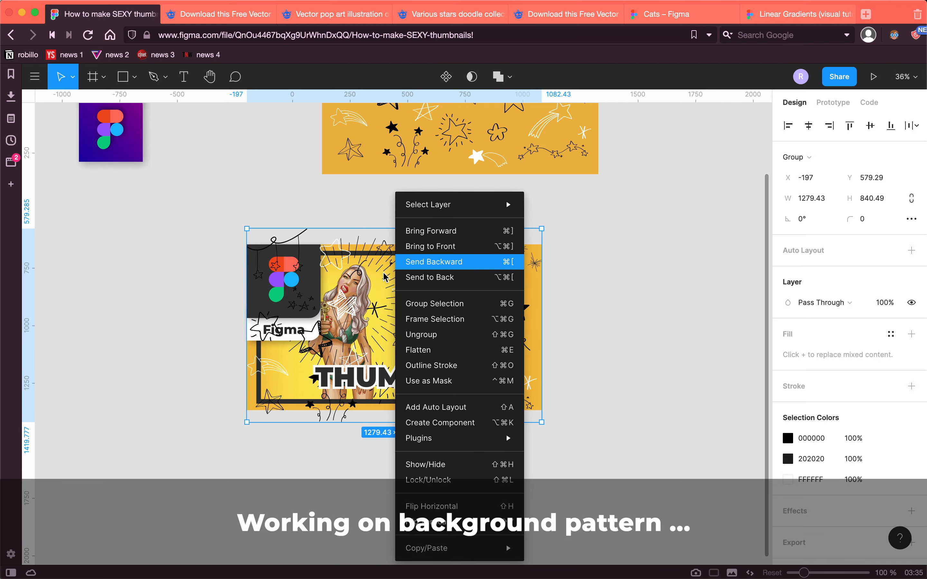
left_click(422, 263)
right_click(372, 272)
left_click(420, 265)
right_click(403, 271)
left_click(441, 267)
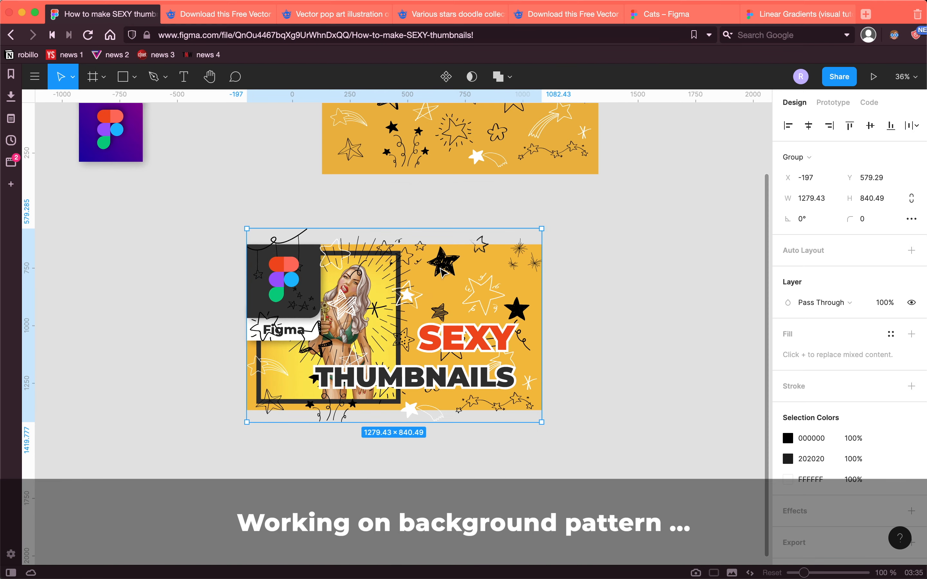
right_click(413, 276)
left_click(470, 267)
right_click(432, 281)
left_click(477, 265)
right_click(436, 304)
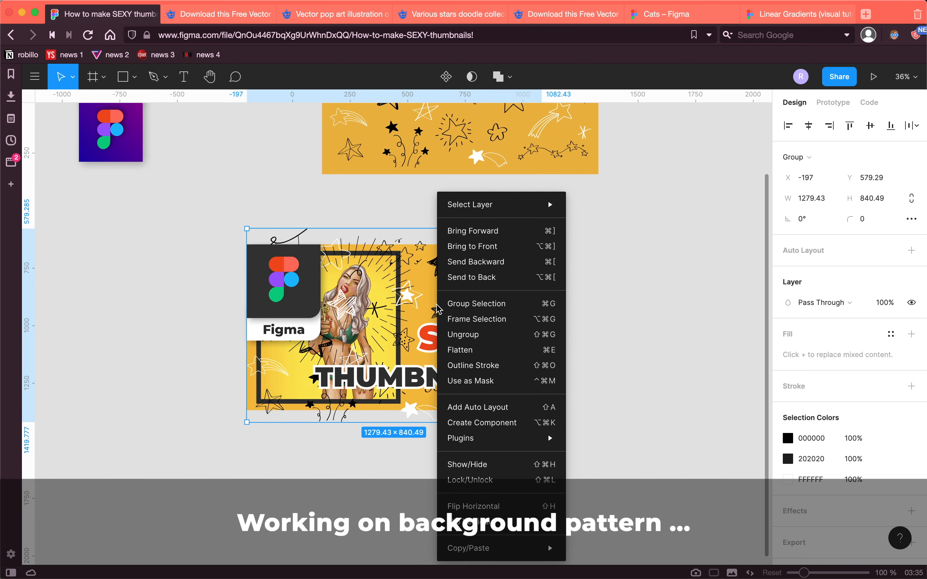
left_click(475, 264)
right_click(441, 313)
left_click(493, 267)
right_click(441, 306)
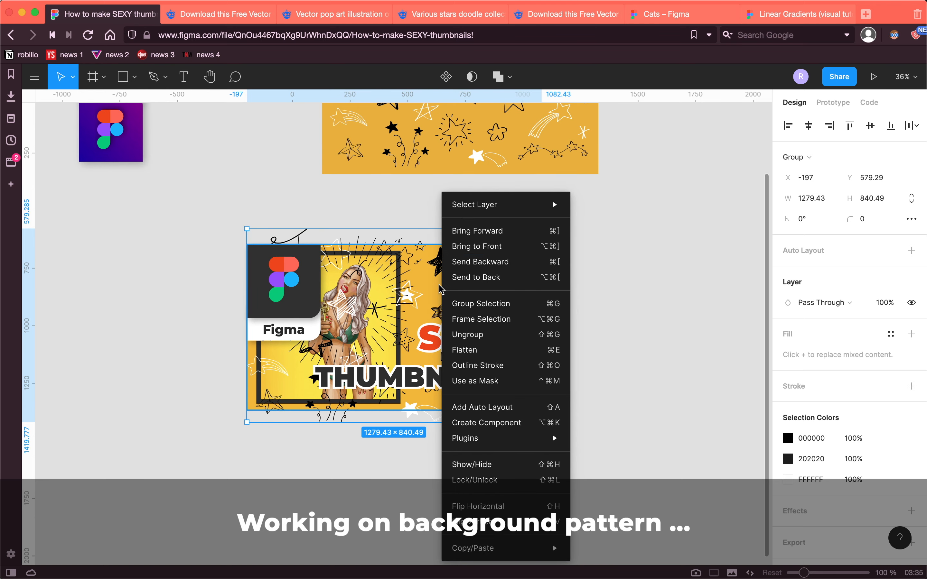
left_click(478, 264)
right_click(441, 307)
left_click(479, 264)
right_click(458, 306)
left_click(494, 265)
right_click(474, 306)
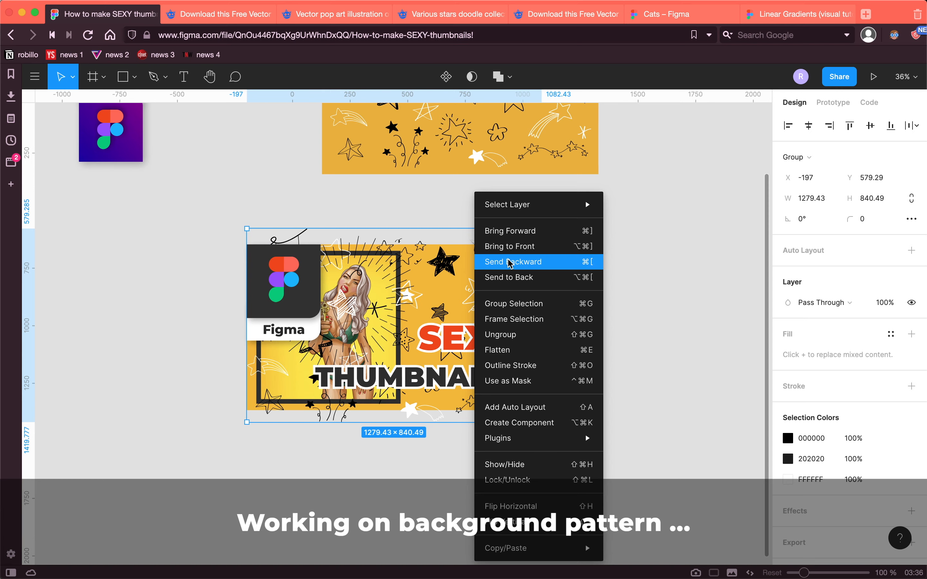
left_click(511, 264)
right_click(461, 306)
left_click(506, 263)
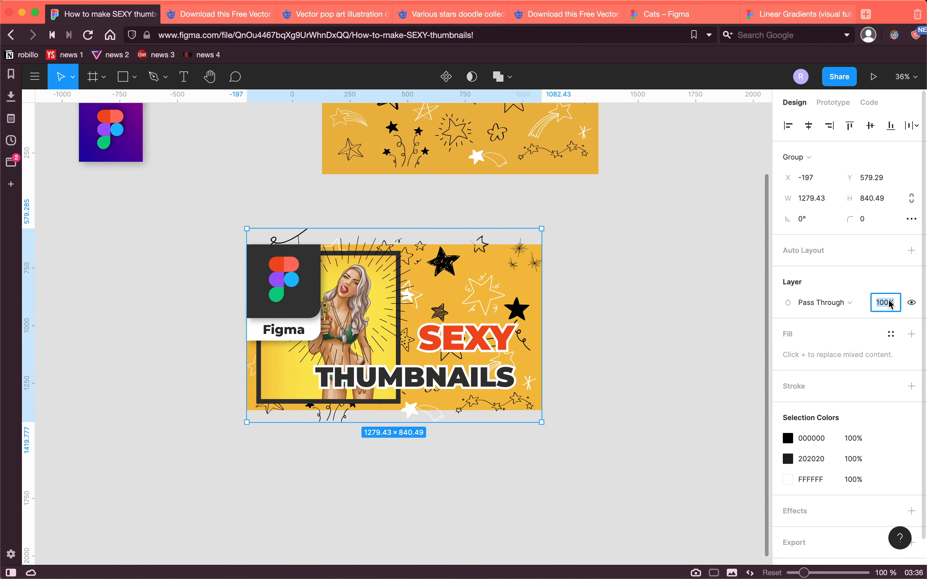
Set the star doodle group's opacity to 30%.
type("50")
key("Return")
key("Return")
left_click(531, 360)
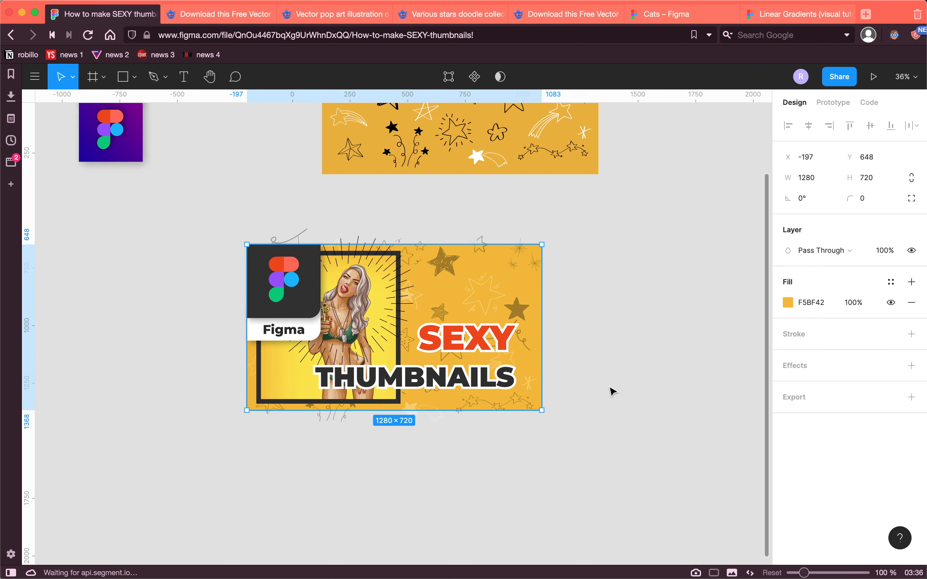
left_click(611, 388)
Set the opacity of the doodle group behind the thumbnail's artwork to 50%.
scroll(611, 388, "down", 5)
scroll(610, 388, "right", 2)
scroll(610, 388, "up", 2)
left_click(471, 343)
key("6")
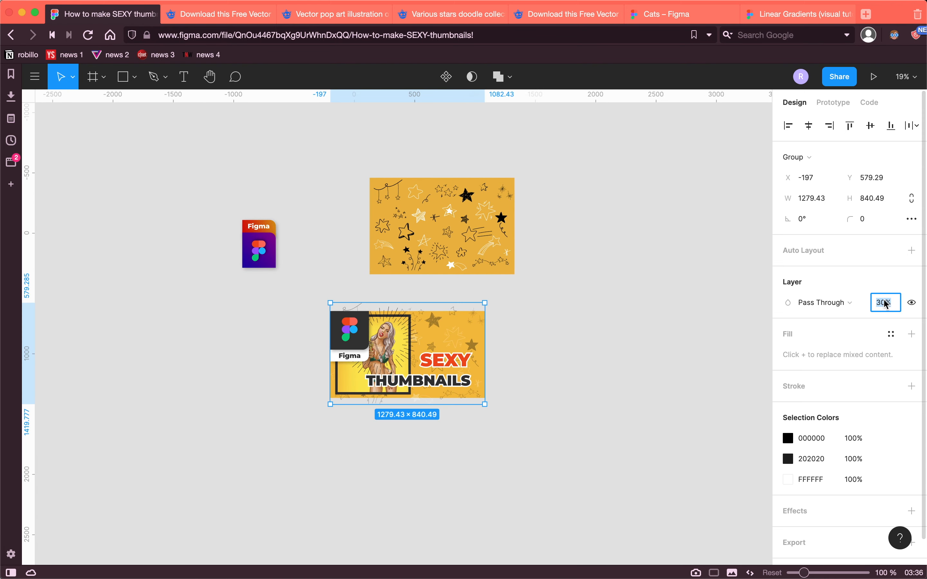
scroll(665, 373, "up", 3)
type("5")
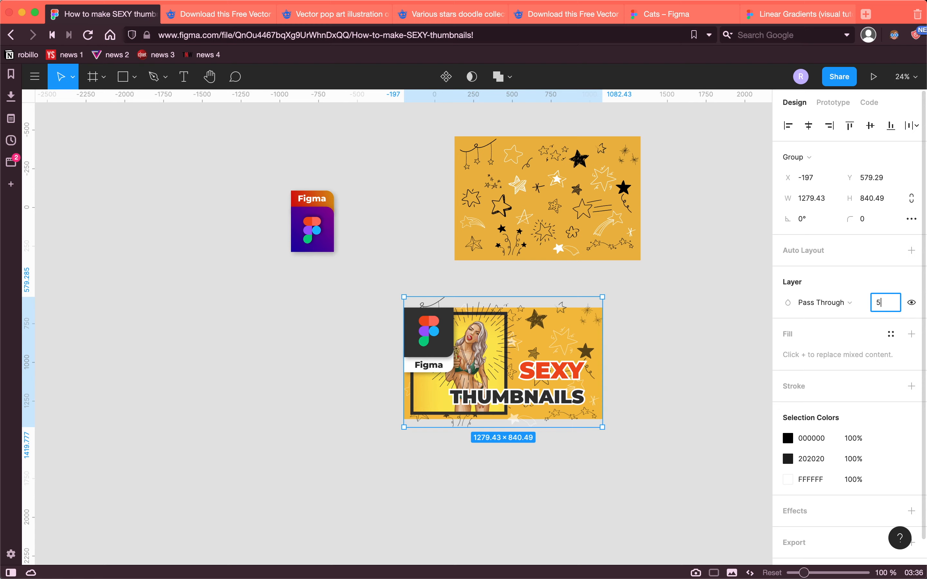
type("0")
key("Return")
left_click(687, 393)
Delete the leftover star doodle pattern and the original purple Figma badge outside the thumbnail.
scroll(687, 393, "down", 4)
scroll(687, 393, "up", 4)
scroll(687, 393, "down", 3)
left_click_drag(648, 257, 470, 225)
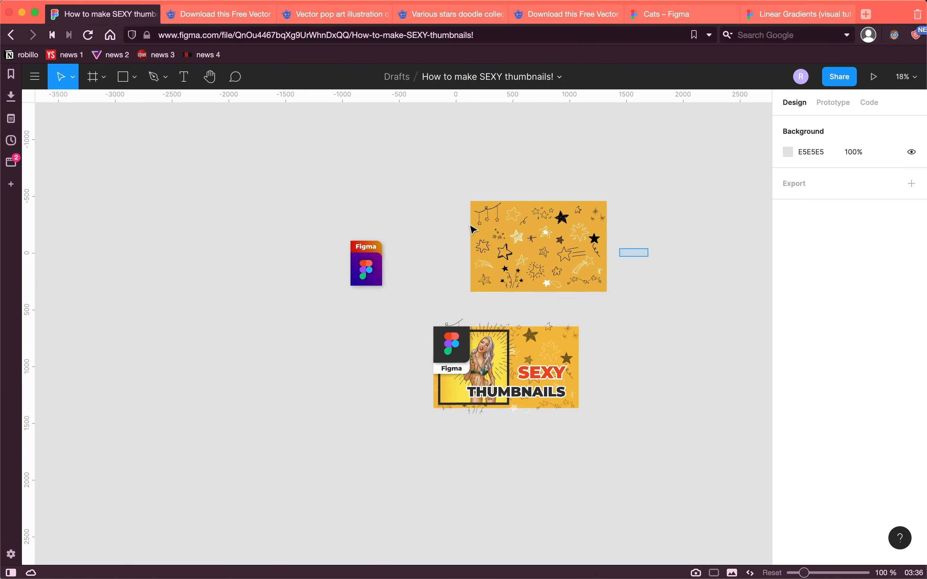
key("Delete")
left_click(366, 265)
scroll(373, 293, "up", 3)
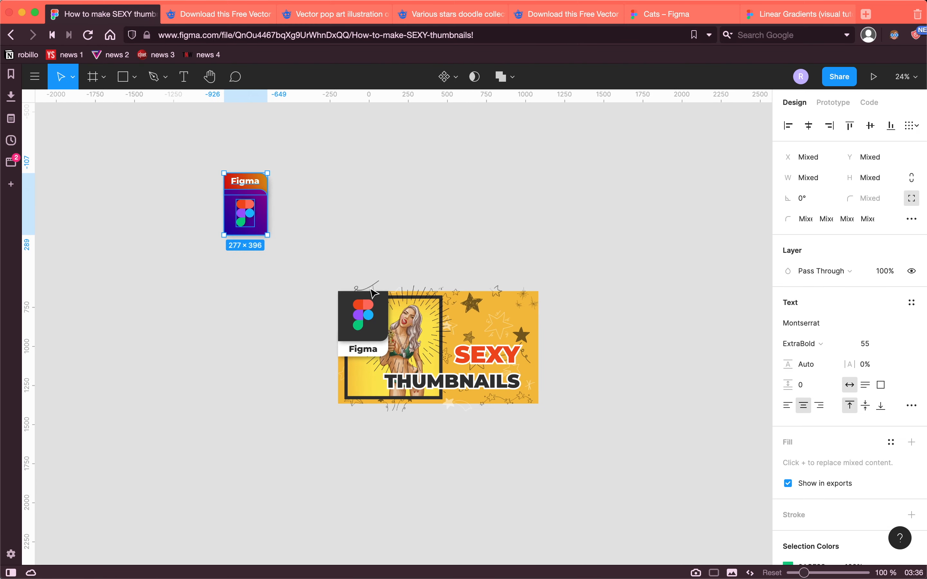
key("Delete")
Add the text "HOW TO" on the empty canvas above the yellow thumbnail and select all of it.
scroll(256, 218, "right", 5)
key("t")
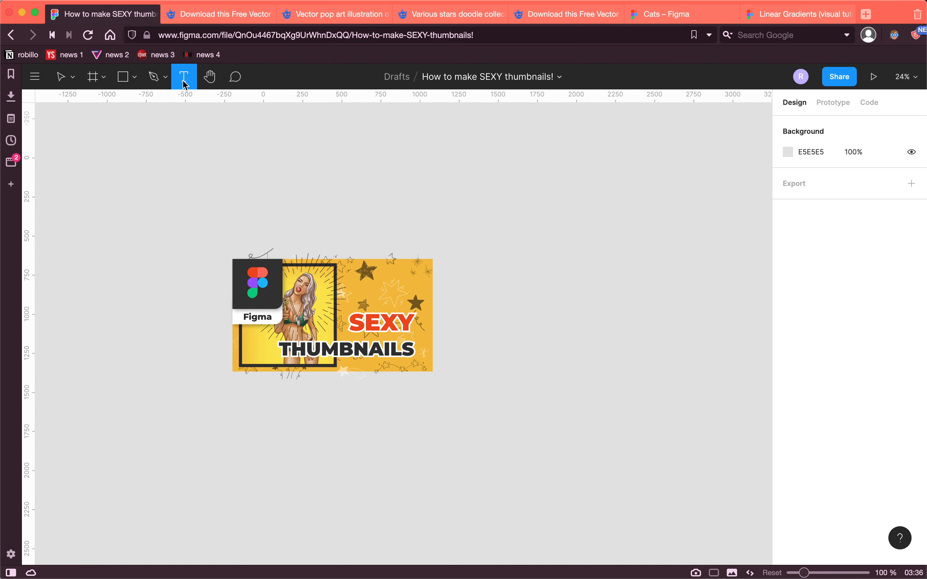
left_click(341, 211)
type("HOW TO")
key("super+a")
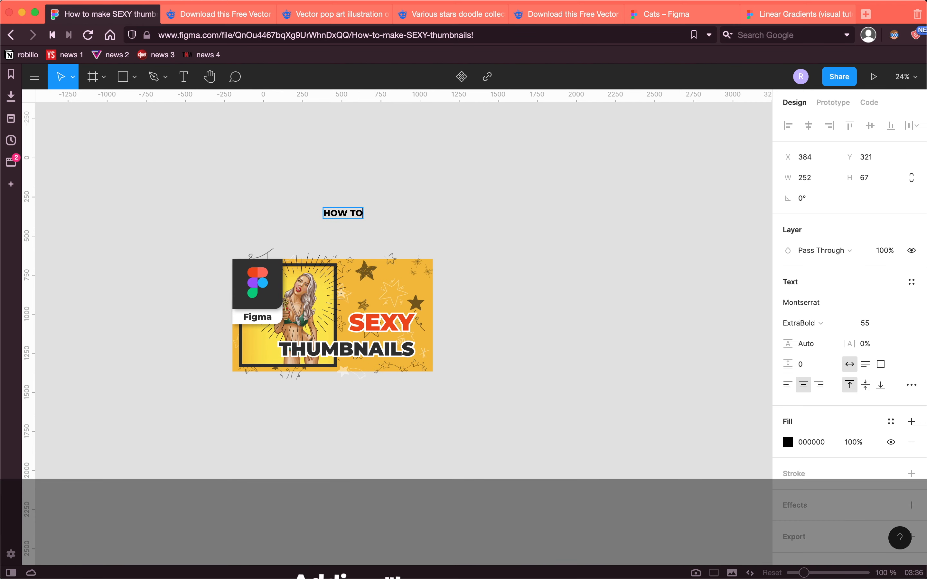
Set the HOW TO text's font size to 70 and move it onto the thumbnail above SEXY.
left_click(881, 324)
type("70")
key("Return")
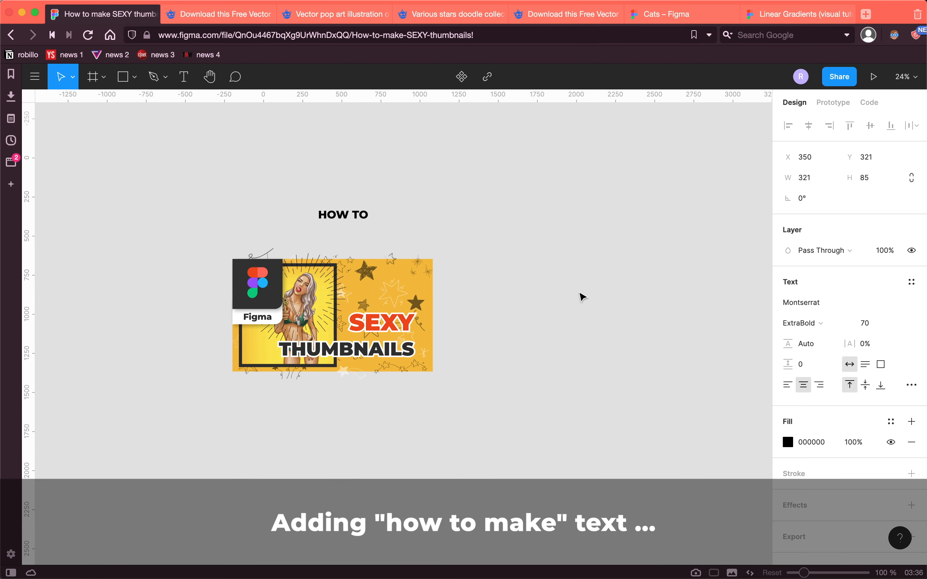
key("Escape")
left_click_drag(345, 220, 396, 279)
Right-align the HOW TO text and set it to Black weight at font size 80.
left_click(819, 385)
left_click(824, 324)
left_click(808, 338)
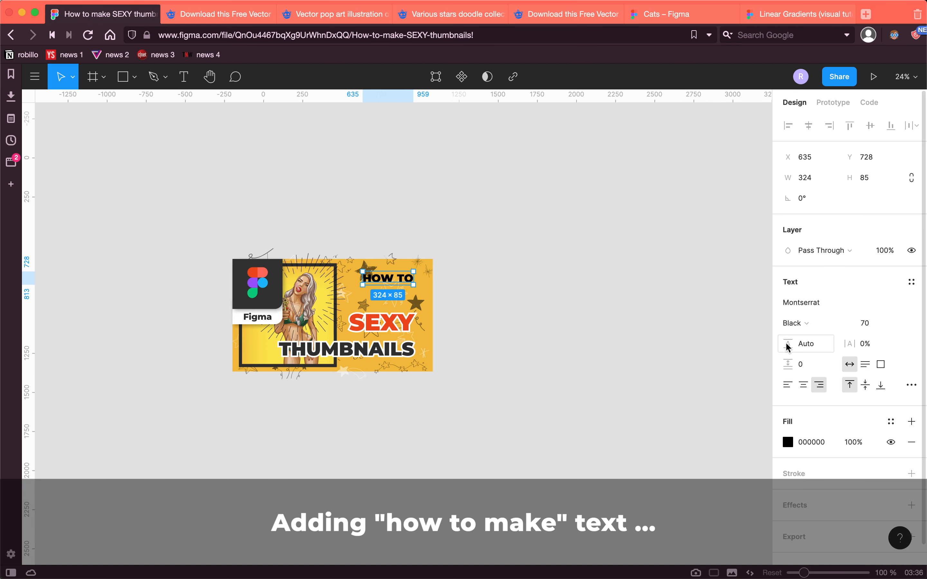
left_click(870, 324)
type("80")
key("Return")
left_click(653, 274)
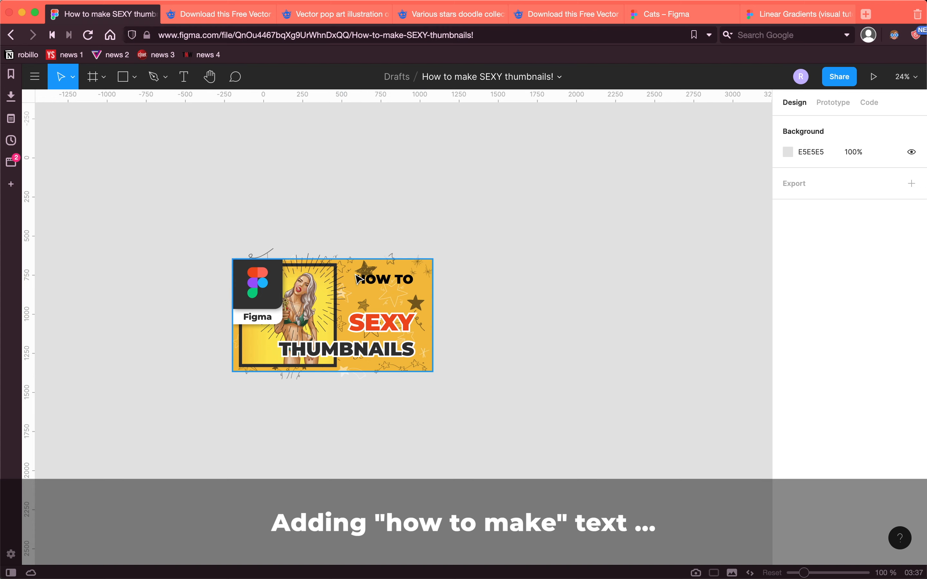
Duplicate HOW TO directly below itself, change the copy to "MAKE" and set its font size to 100.
left_click_drag(377, 283, 377, 298)
double_click(378, 298)
type("MAKE")
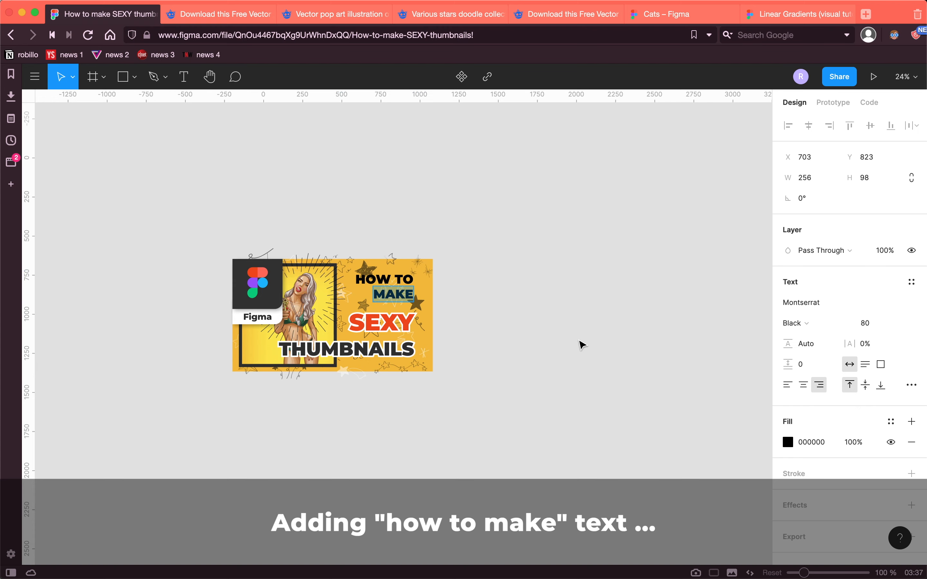
left_click(881, 324)
type("100")
key("Return")
left_click(550, 342)
scroll(550, 342, "left", 2)
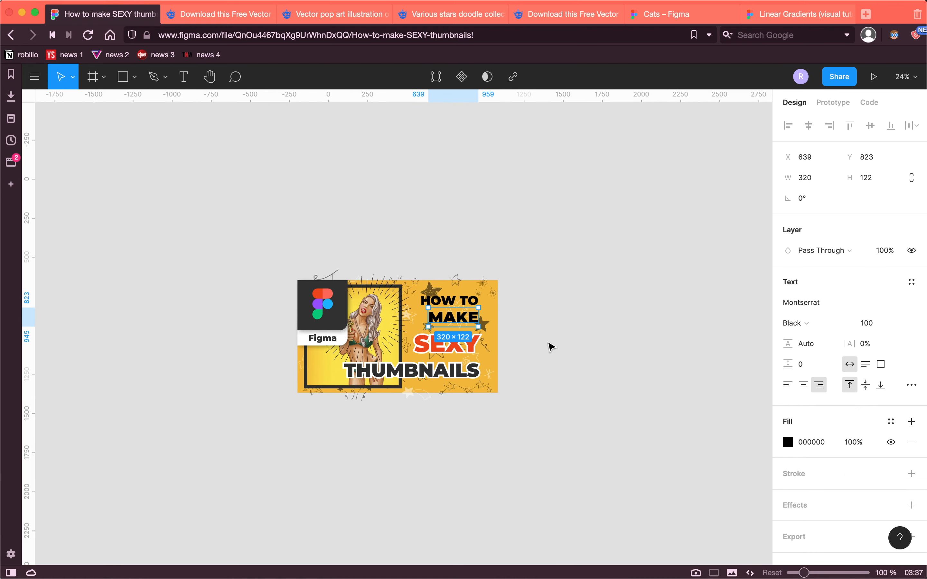
Try font sizes 70, 67, 68, 69 and 70 again on HOW TO to match the width of MAKE.
scroll(527, 355, "up", 4)
left_click(538, 289)
left_click(415, 262)
left_click(881, 324)
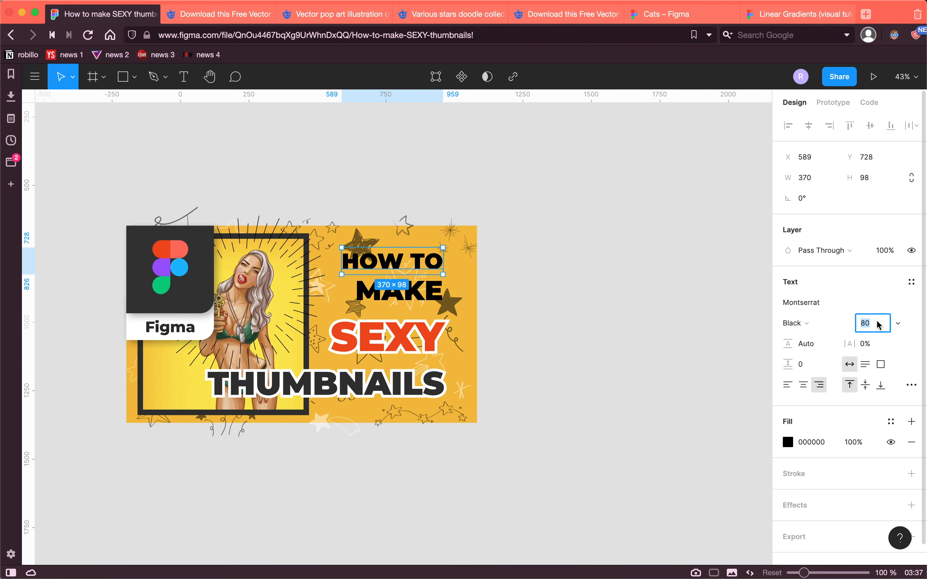
type("70")
key("Return")
left_click(882, 324)
type("67")
key("Return")
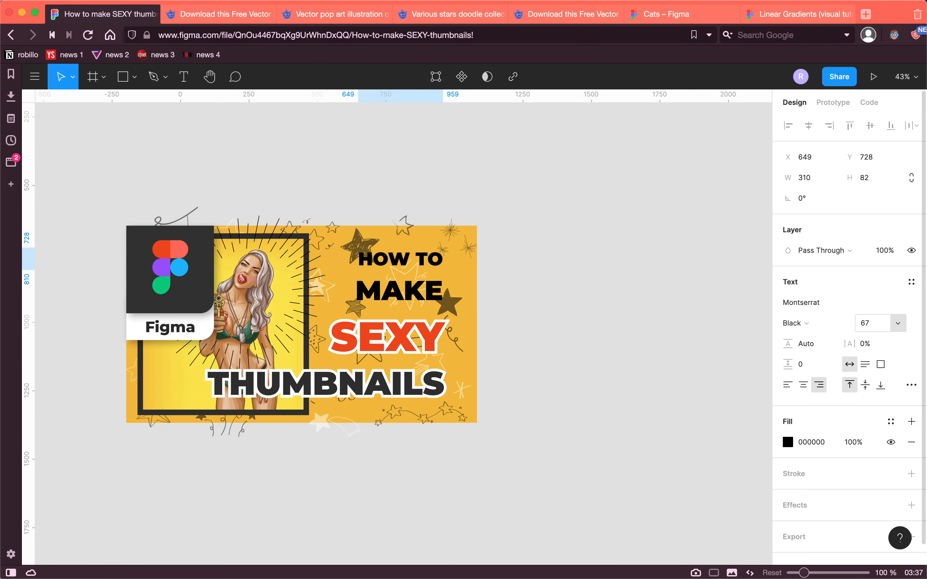
left_click(871, 323)
type("68")
key("Return")
left_click(871, 323)
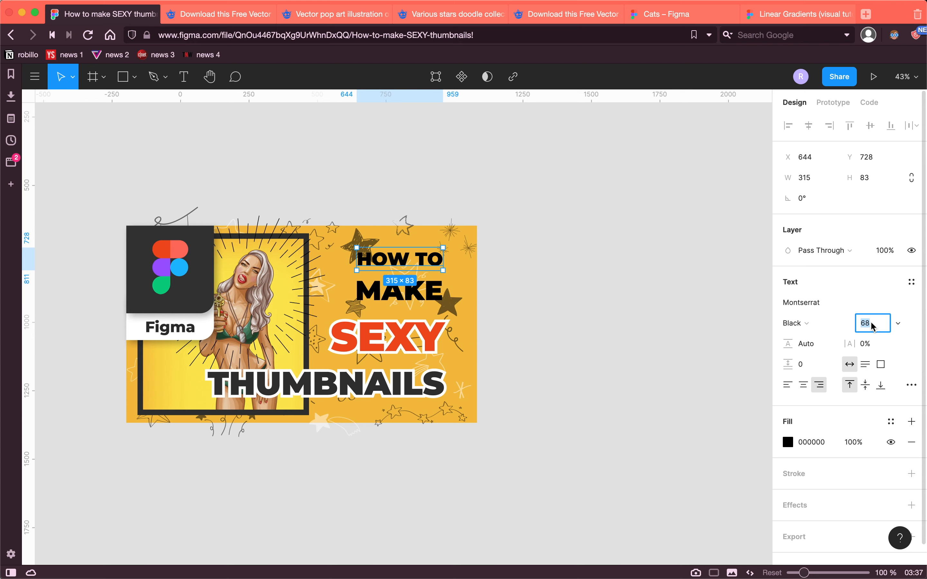
type("69")
key("Return")
left_click(871, 322)
type("70")
key("Return")
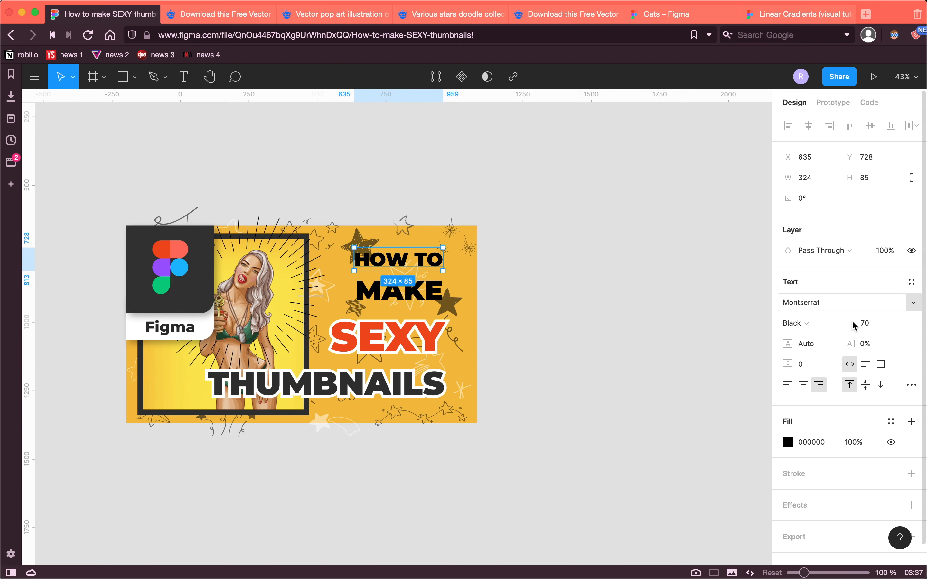
Set the HOW TO text's font size to 69 so it is as wide as MAKE.
left_click(875, 325)
type("80")
key("Return")
left_click(646, 316)
key("shift+1")
scroll(538, 301, "up", 5)
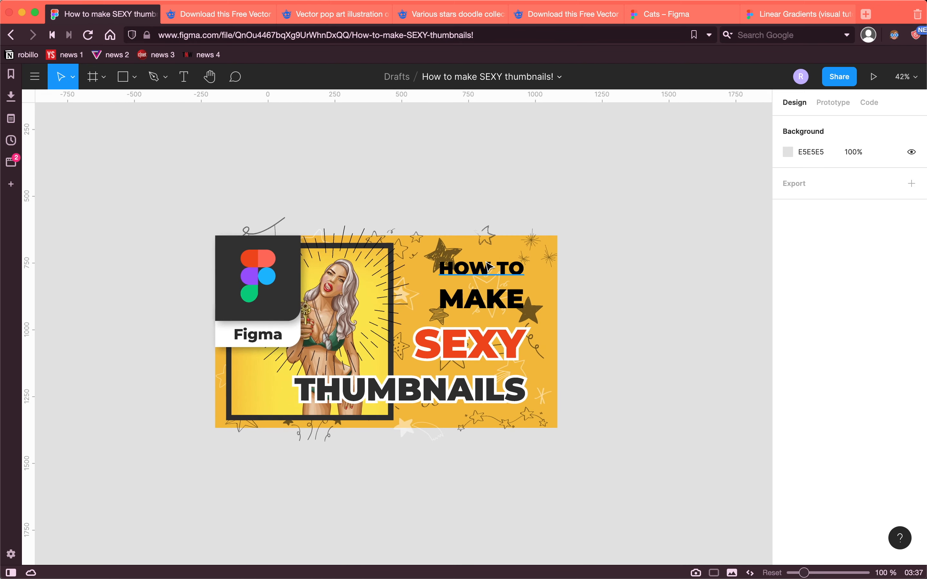
Tighten the gap between HOW TO and MAKE and move both text lines slightly upward.
left_click(490, 264)
left_click(490, 298, "shift")
key("shift+Up")
key("shift+Up")
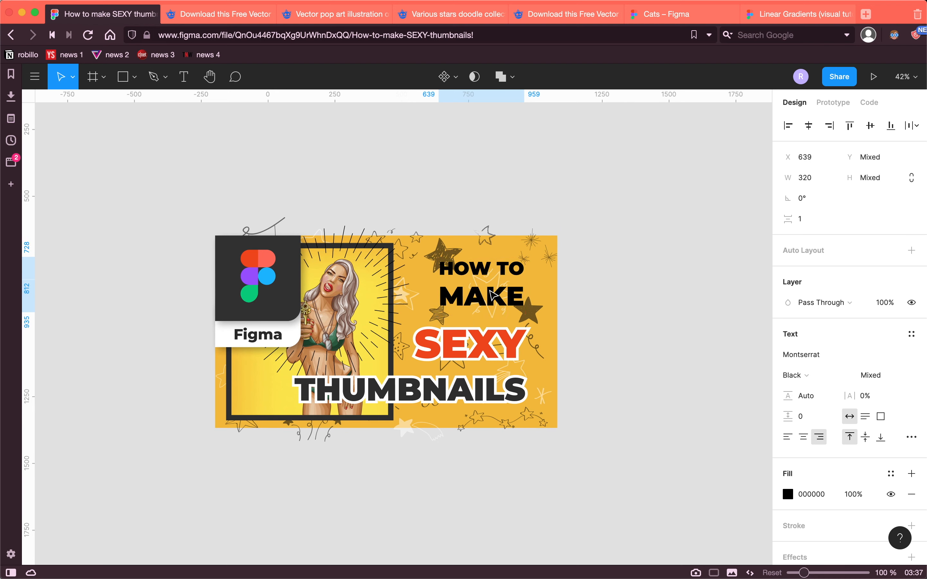
left_click(489, 200)
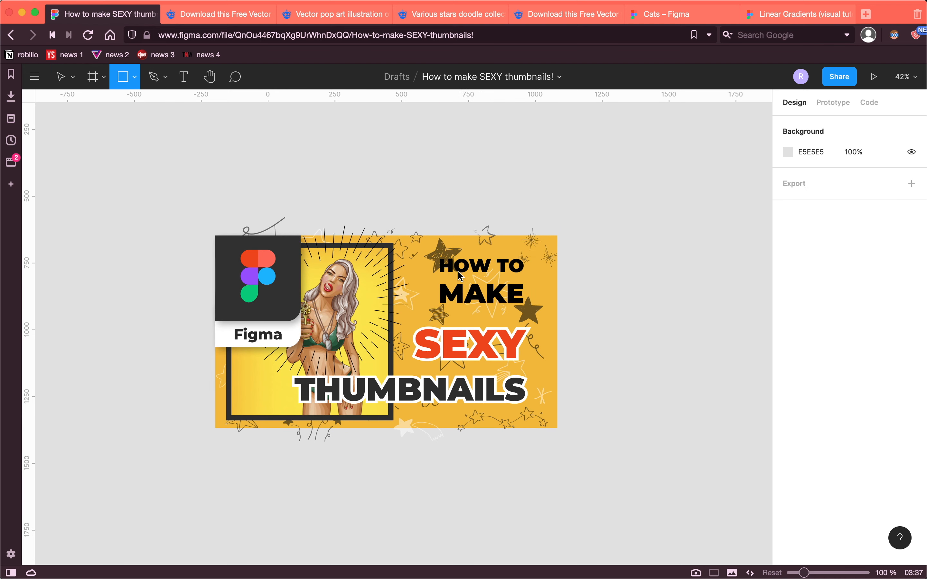
Draw a white (FFFFFF) rectangle about 372 × 207 as a backing behind the HOW TO and MAKE text.
left_click_drag(435, 252, 534, 307)
right_click(509, 291)
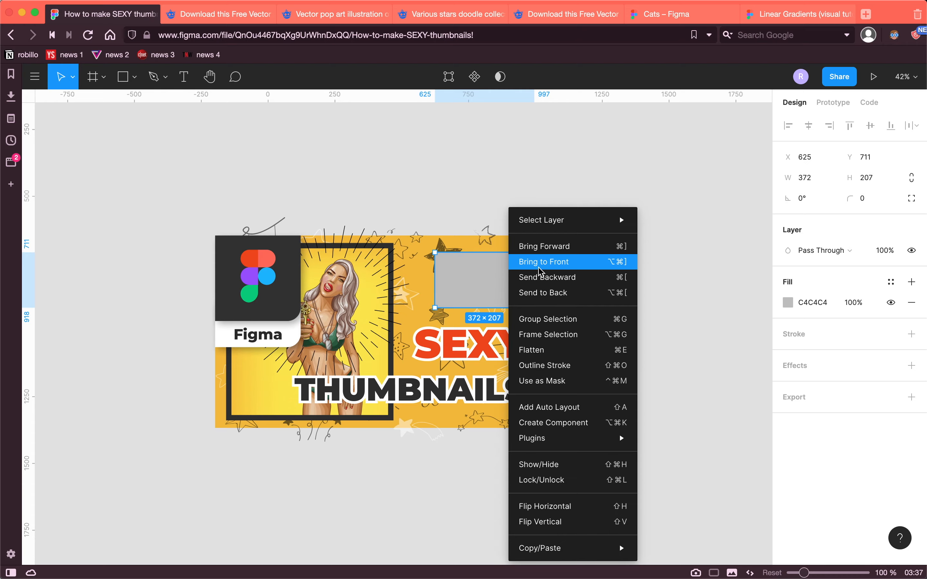
left_click(536, 275)
left_click(787, 303)
left_click_drag(629, 307, 494, 178)
scroll(494, 178, "down", 3)
left_click(547, 181)
scroll(547, 181, "up", 3)
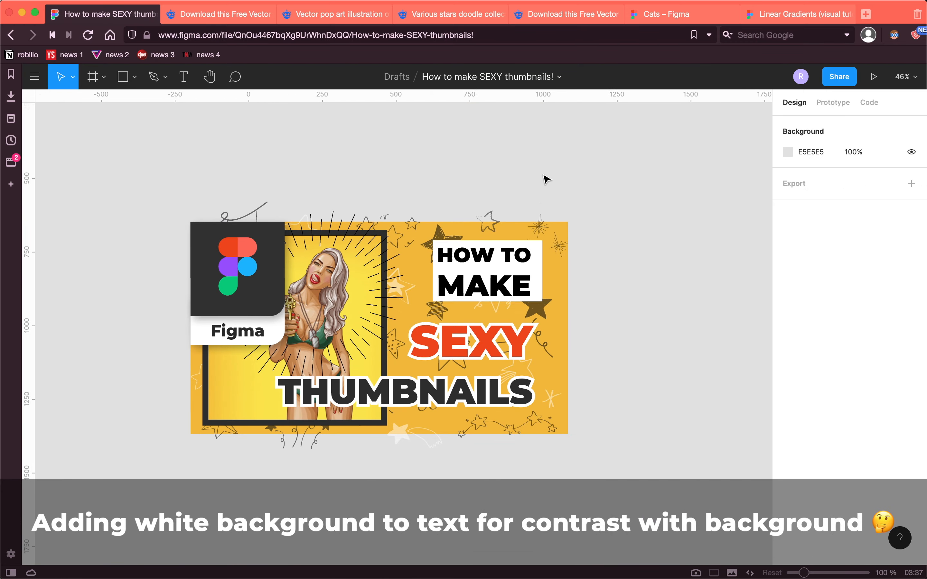
Enlarge the white rectangle behind HOW TO and MAKE to about 413 × 241.
left_click(435, 262)
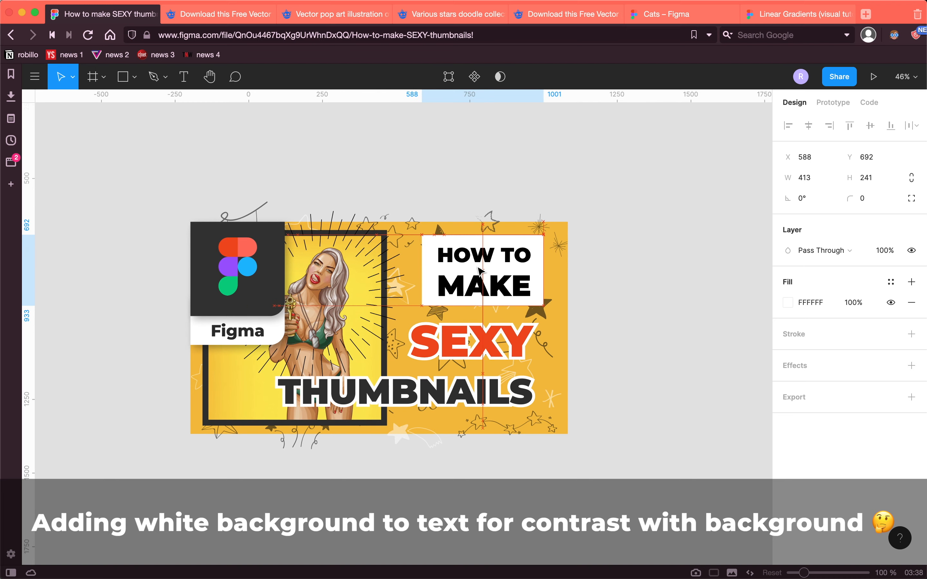
left_click(654, 327)
scroll(654, 327, "down", 3)
Nudge the HOW TO and MAKE text together slightly upward within the white rectangle.
left_click(471, 249)
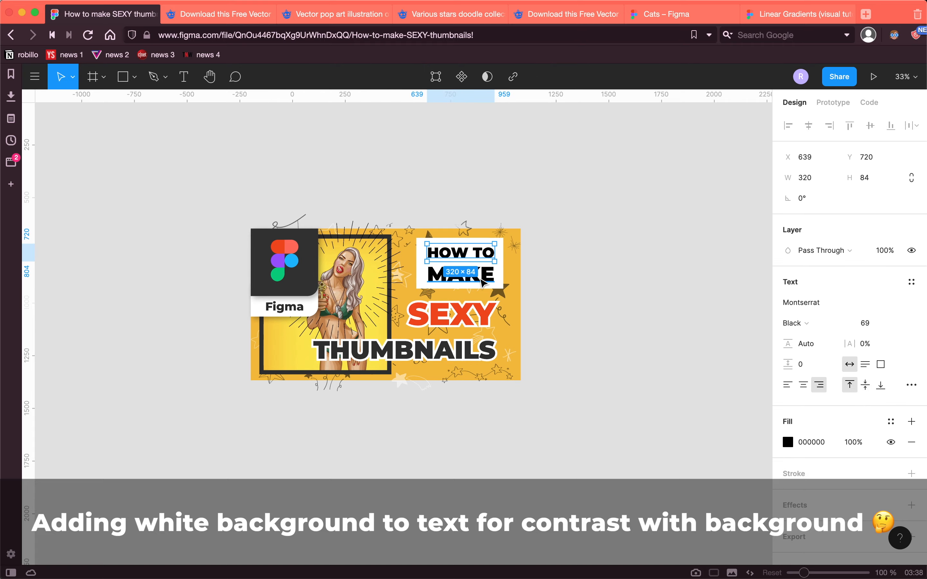
left_click(554, 296)
scroll(554, 296, "down", 3)
scroll(554, 296, "up", 2)
left_click(462, 259)
left_click(464, 276, "shift")
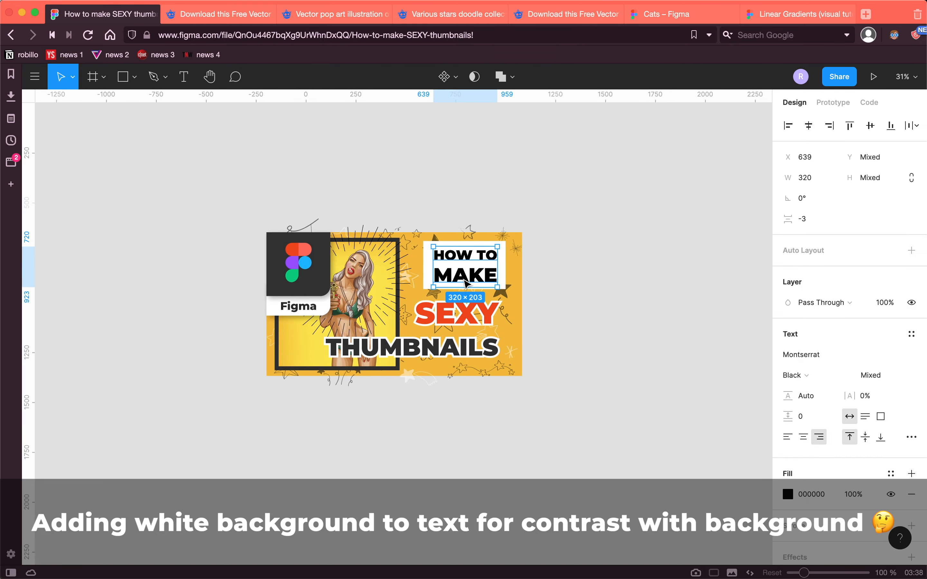
scroll(465, 276, "up", 5)
left_click(634, 306)
scroll(633, 306, "down", 5)
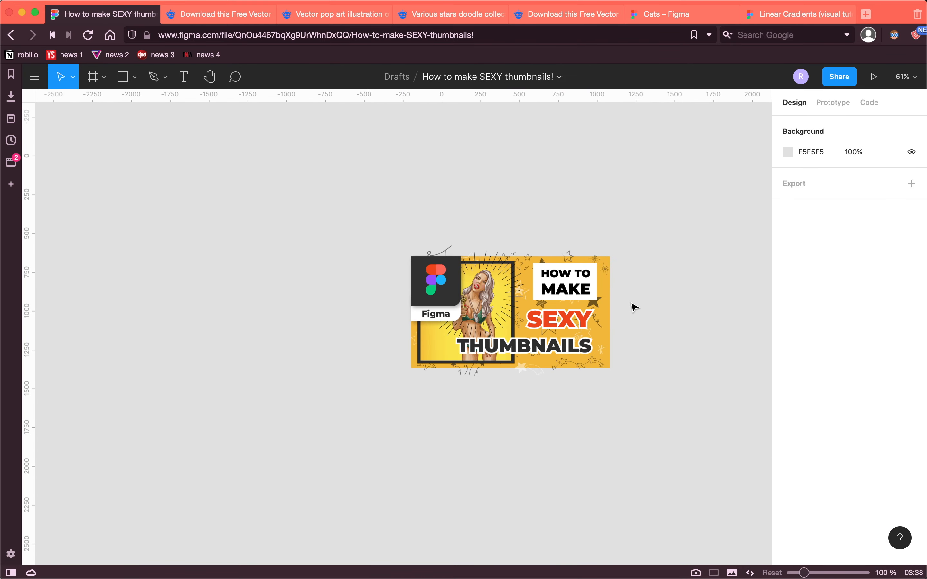
scroll(634, 307, "up", 2)
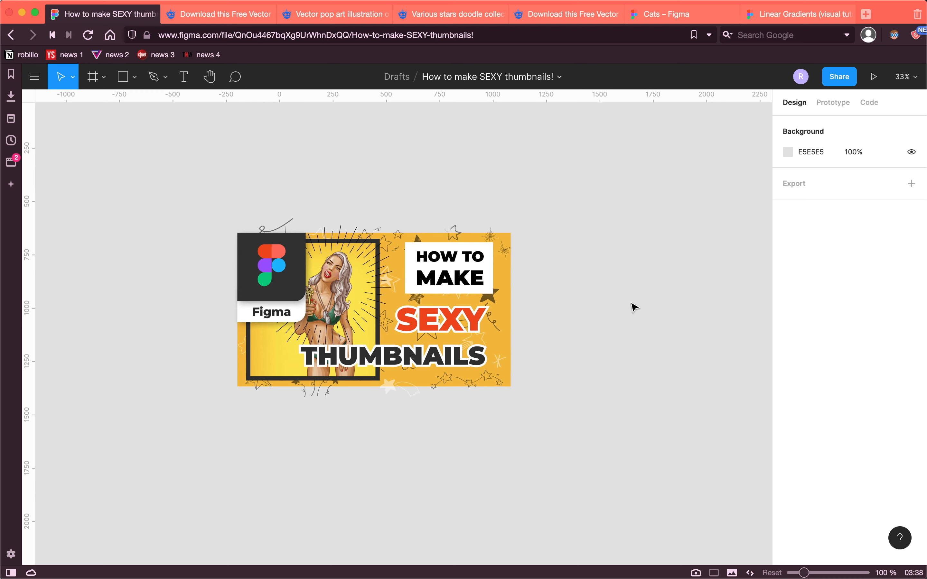
Round the white rectangle's corners to radius 20 and add a drop shadow with blur 20.
left_click(494, 245)
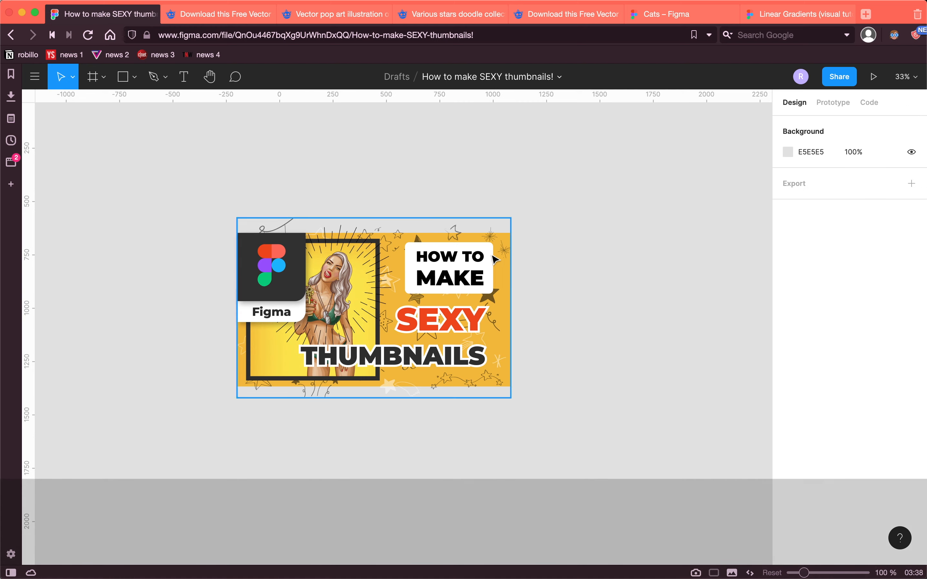
left_click(471, 268)
left_click(805, 365)
left_click(788, 386)
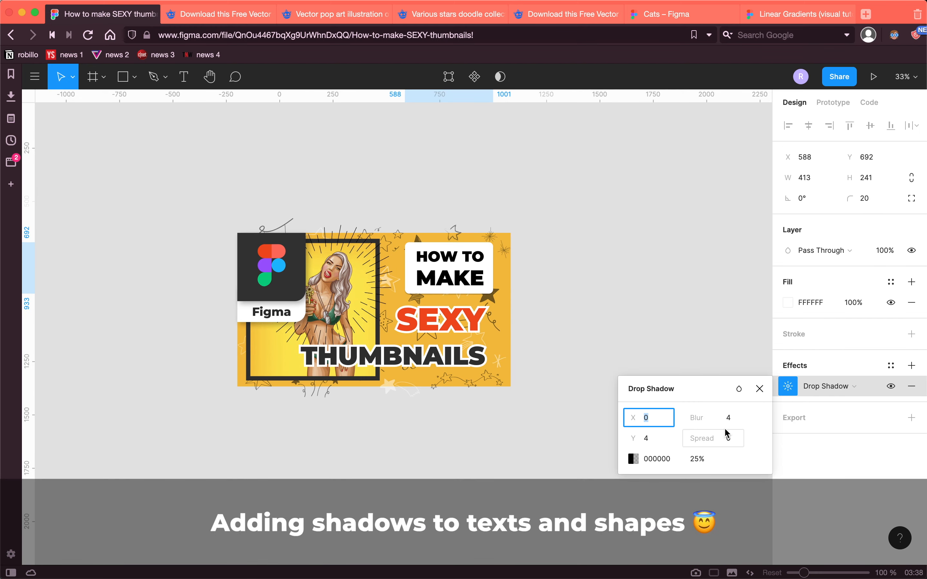
left_click(728, 418)
type("20")
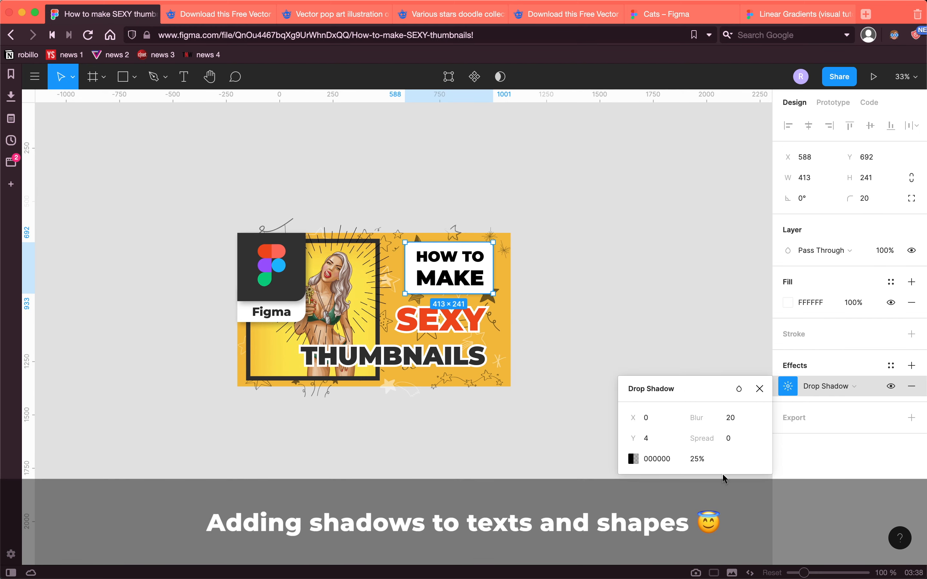
Add a drop shadow with blur 20 to the SEXY text.
left_click(440, 322)
scroll(898, 496, "down", 3)
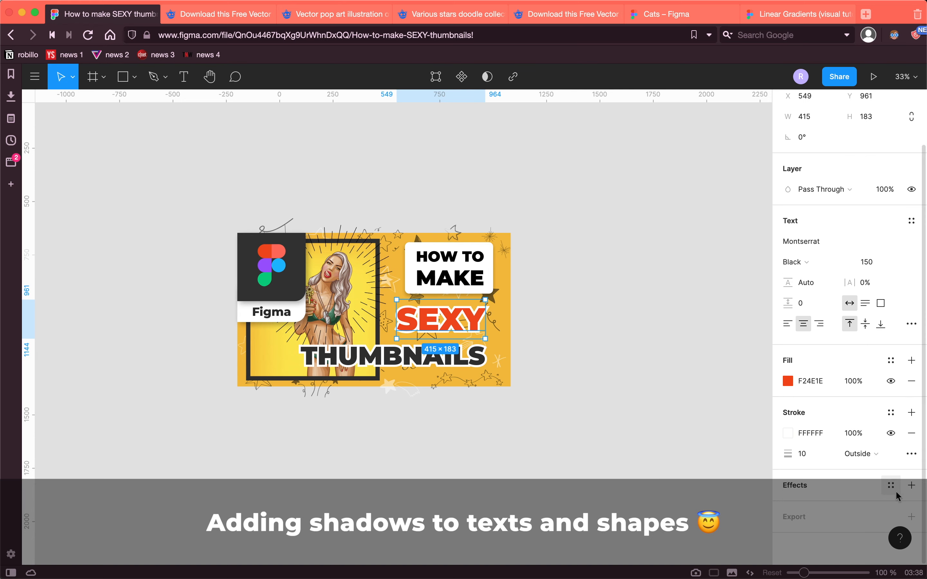
left_click(789, 505)
left_click(730, 498)
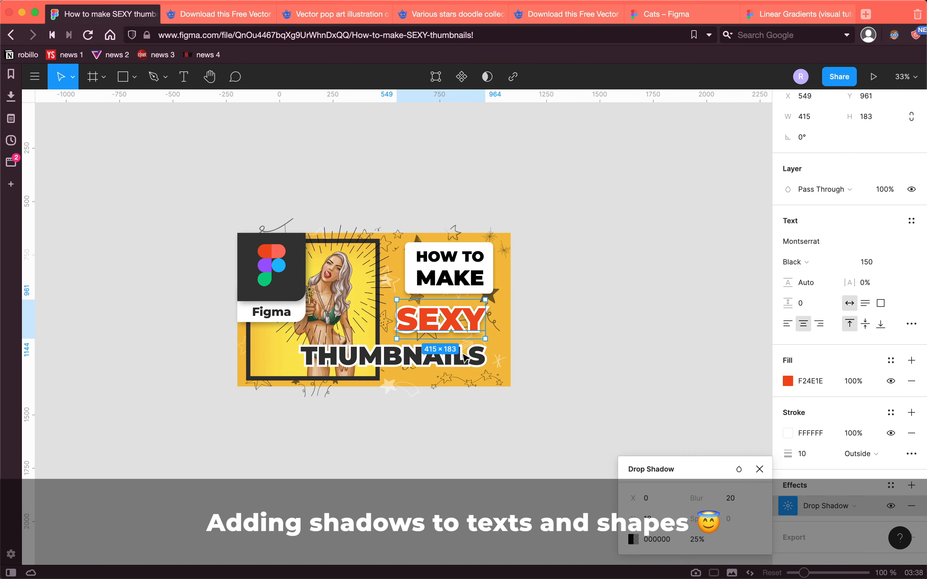
Add a drop shadow with blur 20 to the THUMBNAILS text.
left_click(395, 357)
left_click(912, 485)
scroll(893, 486, "down", 1)
left_click(788, 486)
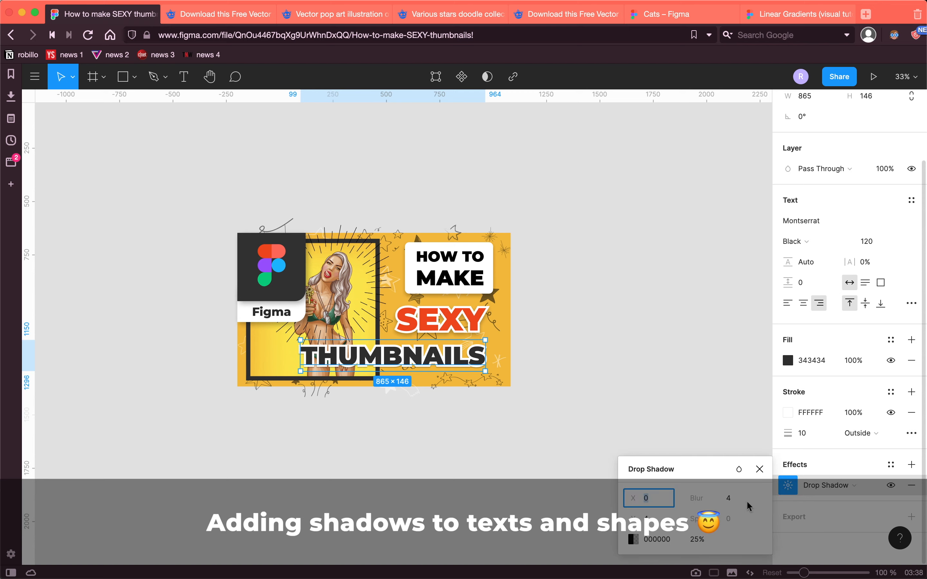
key("BackSpace")
type("20")
key("Return")
key("Return")
left_click(598, 356)
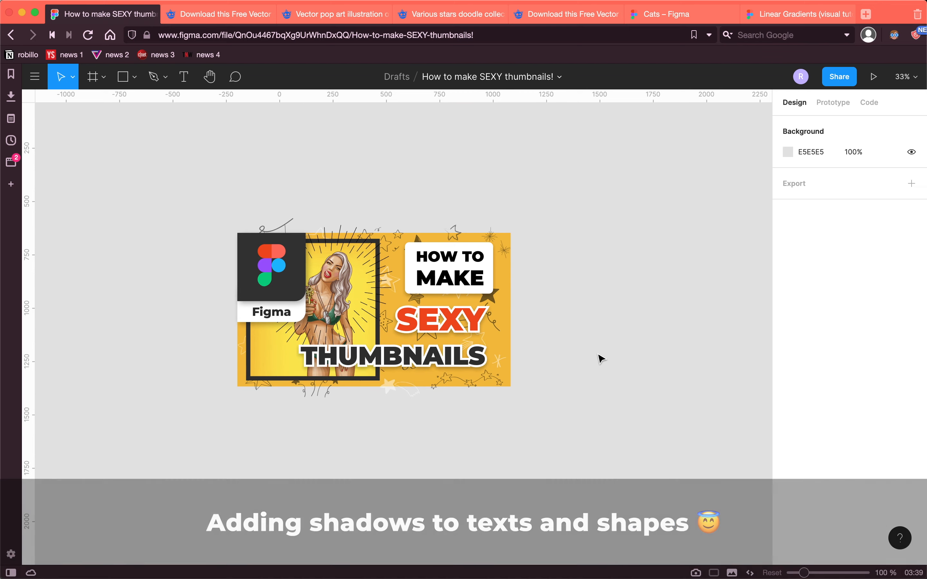
Change the SEXY text's fill to the brighter, more saturated red FF3306.
scroll(598, 356, "down", 5)
scroll(598, 356, "up", 3)
left_click(508, 360)
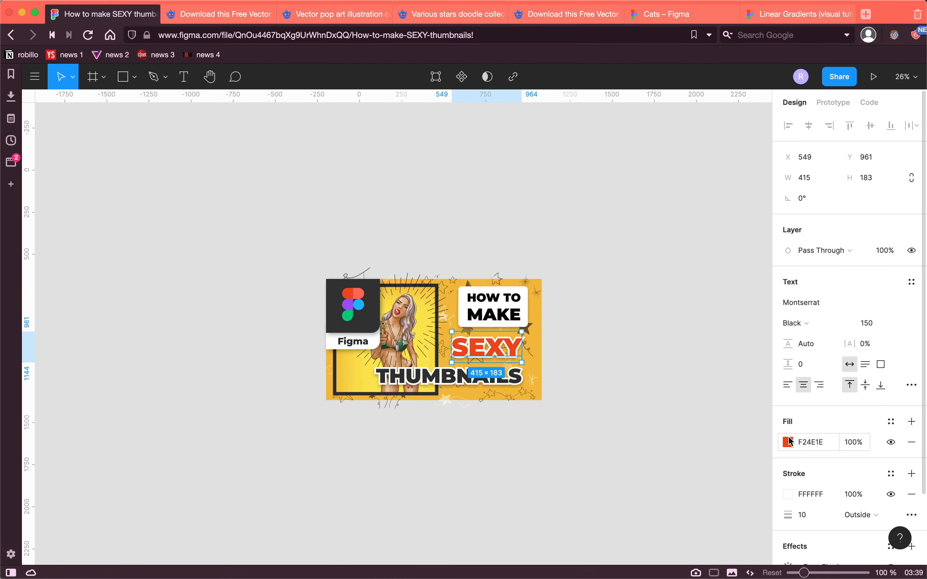
left_click(789, 442)
key("F1")
key("F1")
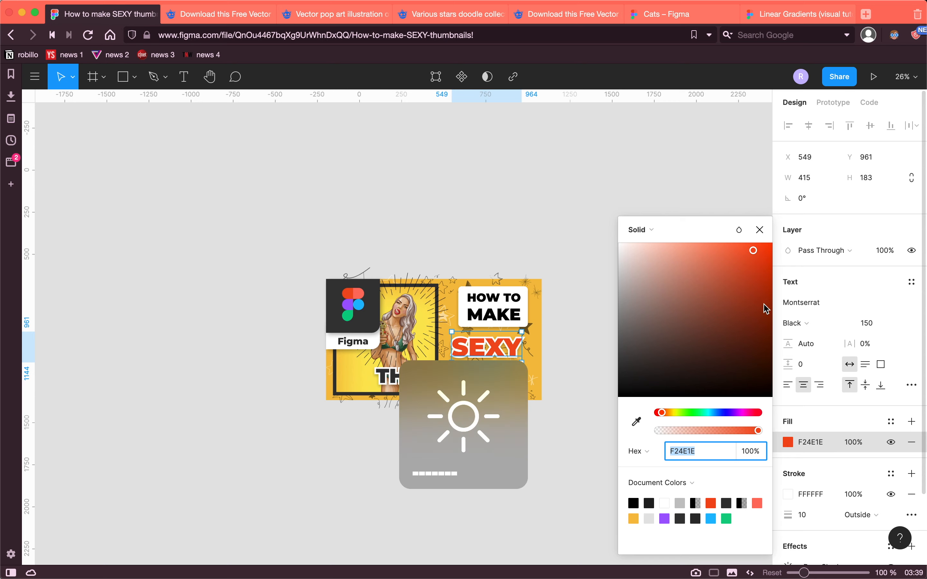
left_click(659, 413)
left_click_drag(654, 416, 661, 412)
left_click_drag(756, 259, 769, 242)
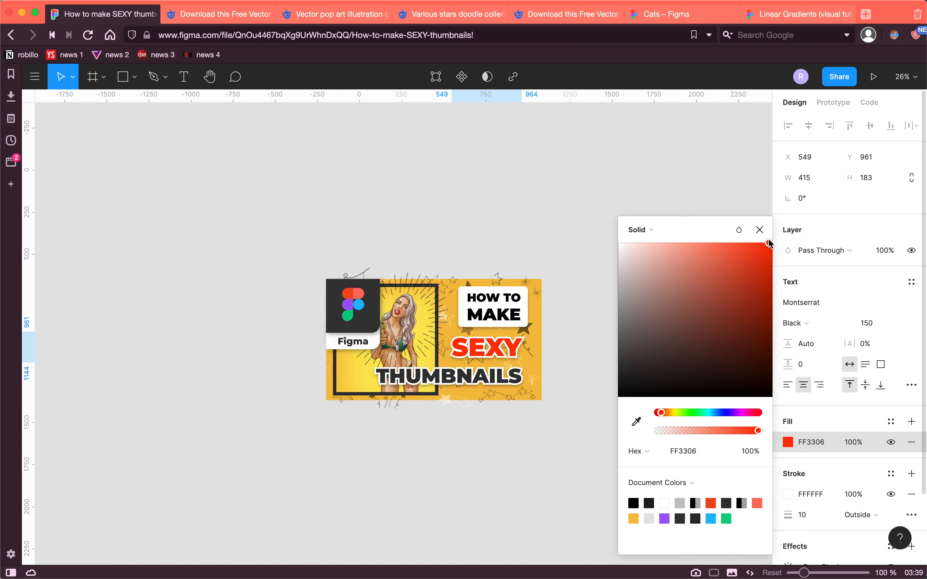
Set the THUMBNAILS text's fill to the dark grey 363636.
left_click(512, 386)
left_click(787, 443)
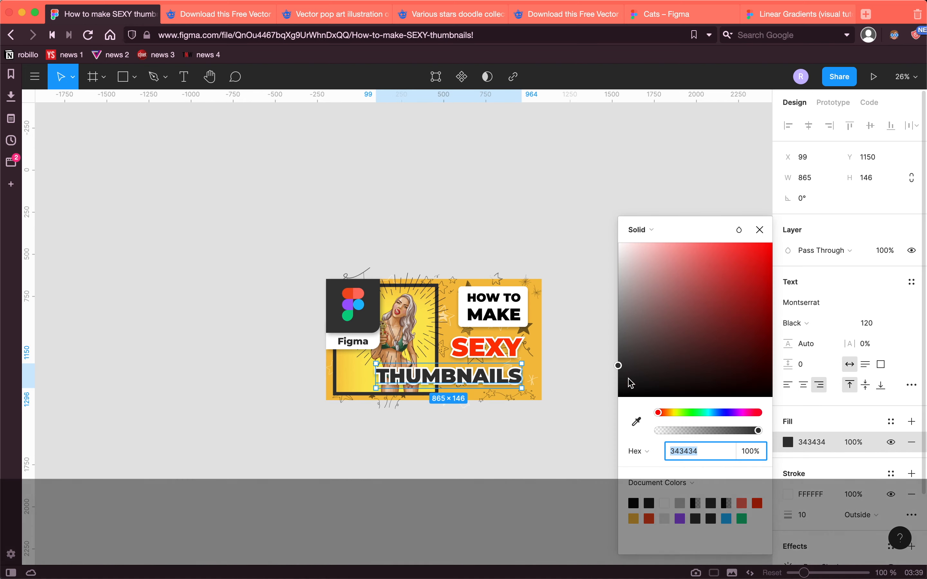
left_click_drag(610, 380, 613, 370)
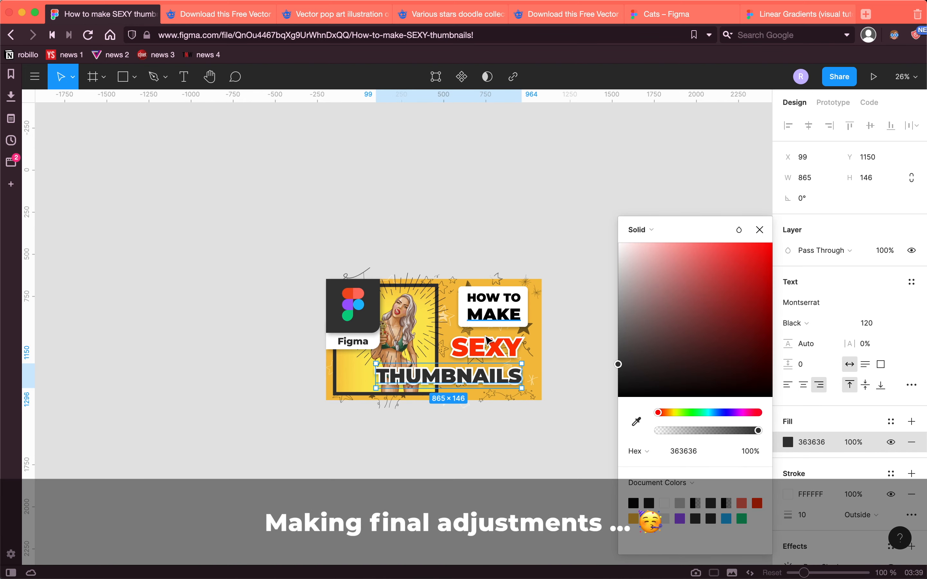
Readjust the SEXY text's fill to a slightly softer orange-red.
left_click(488, 347)
left_click(788, 442)
left_click(503, 178)
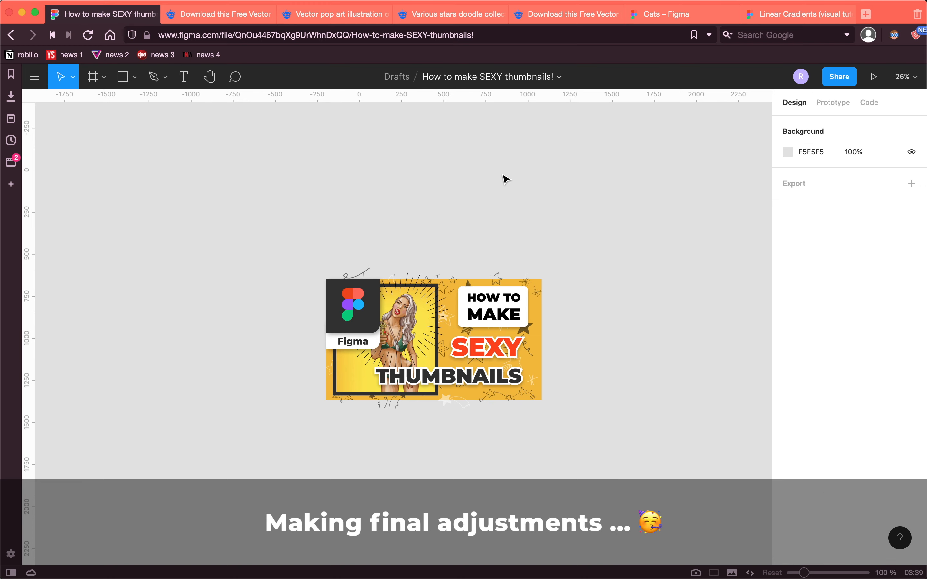
Change the fill of both HOW TO and MAKE from black to a dark grey.
scroll(502, 175, "up", 2)
left_click(489, 318)
left_click(492, 332, "shift")
left_click(788, 495)
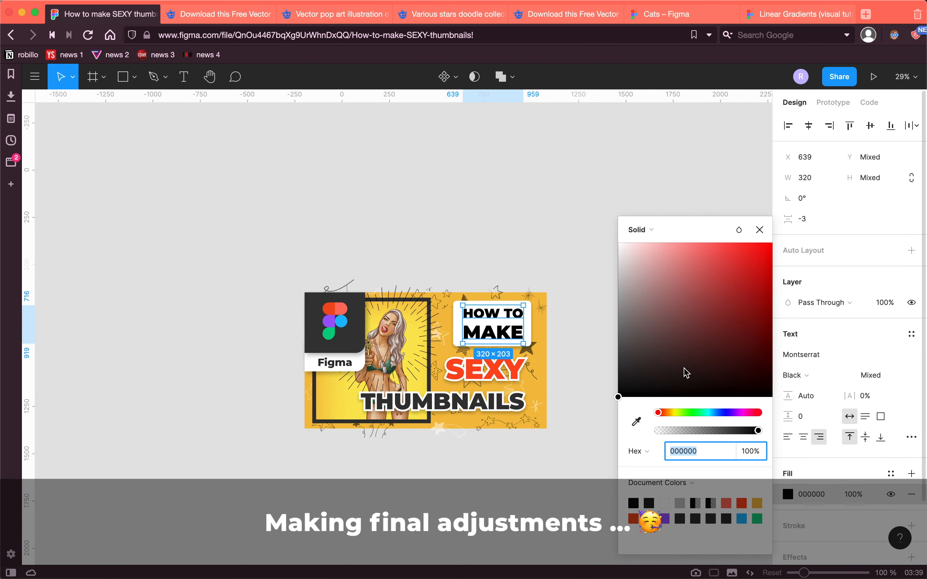
left_click_drag(682, 368, 612, 359)
left_click(544, 230)
Draw a rectangle about 1324 × 679 on the empty canvas beside the finished thumbnail.
scroll(544, 230, "down", 5)
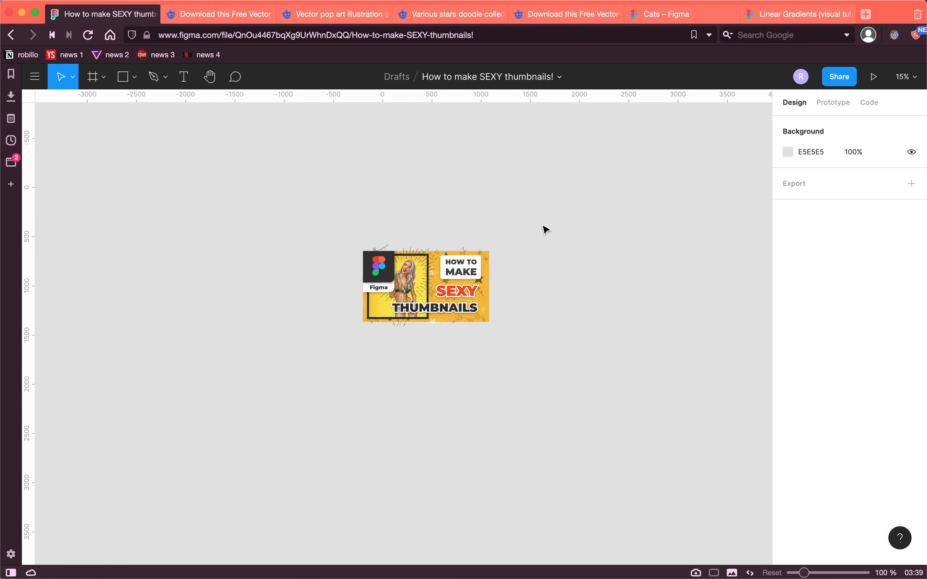
scroll(460, 194, "up", 3)
left_click_drag(81, 196, 270, 293)
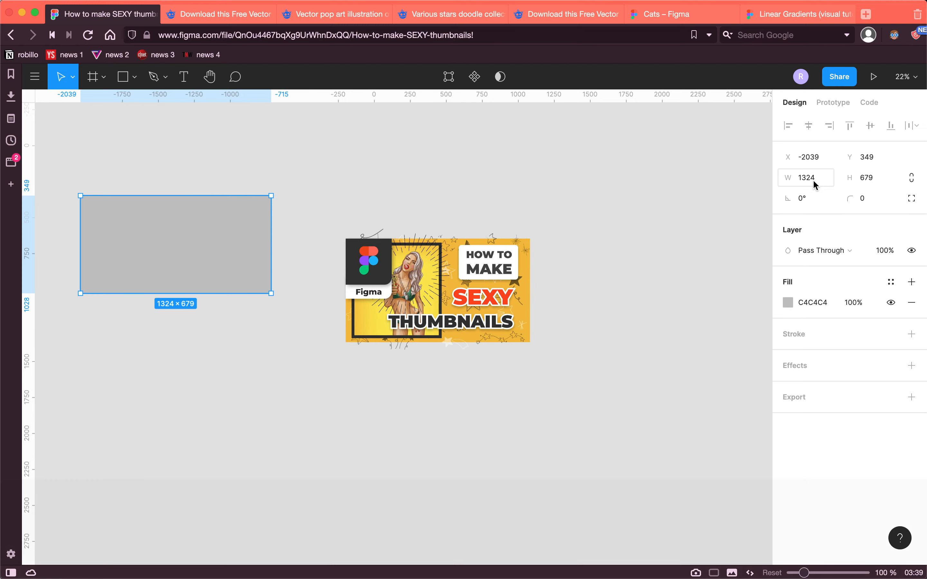
Resize the new rectangle beside the thumbnail to 1280 × 720.
left_click(811, 178)
type("1280")
key("Return")
left_click(883, 187)
type("720")
key("Return")
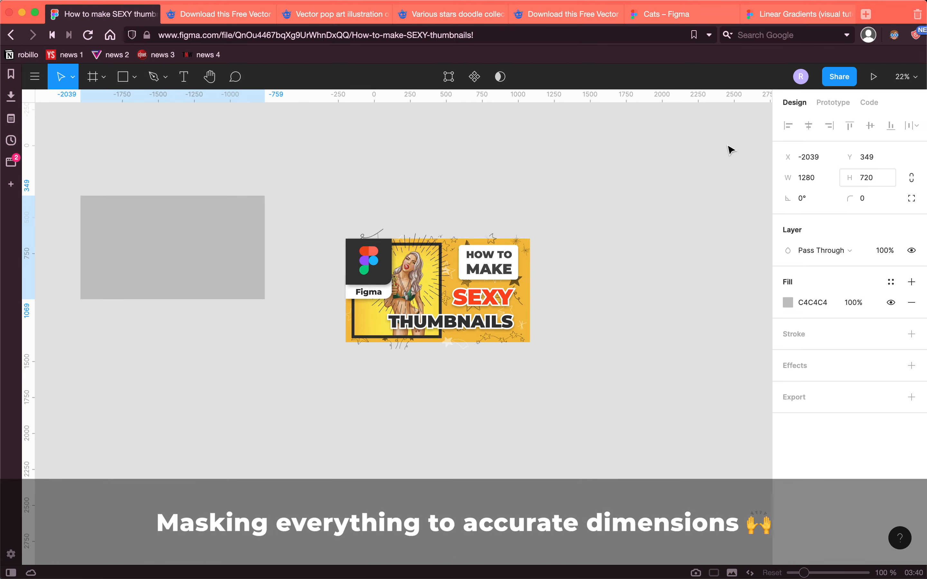
Place the 1280 × 720 rectangle exactly over the thumbnail and send it to the back of the layer stack.
key("Escape")
left_click_drag(201, 240, 438, 261)
scroll(465, 281, "up", 3)
right_click(441, 266)
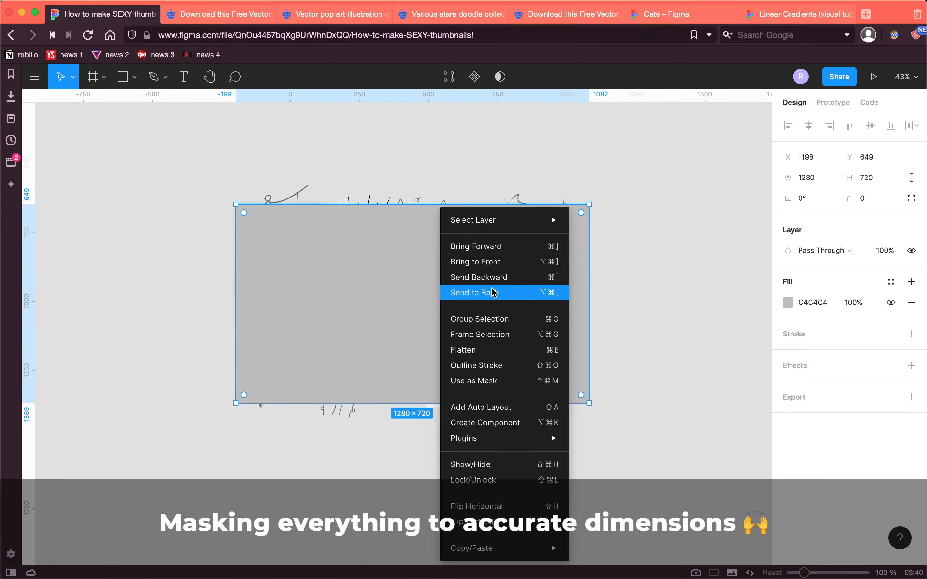
left_click(494, 292)
Select every layer of the thumbnail and mask them with the rectangle at the back.
left_click(490, 119)
key("ctrl+a")
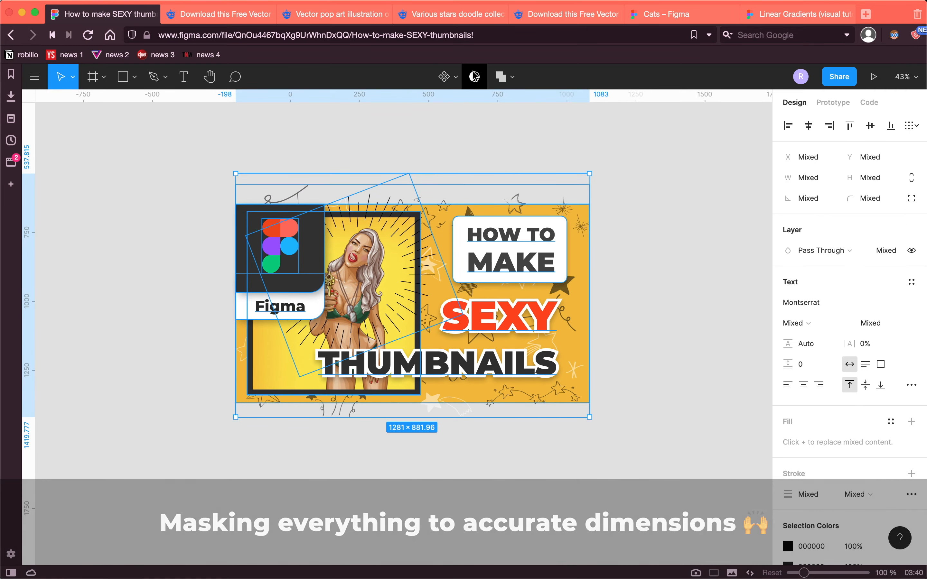
left_click(418, 158)
scroll(418, 157, "down", 3)
scroll(419, 158, "up", 2)
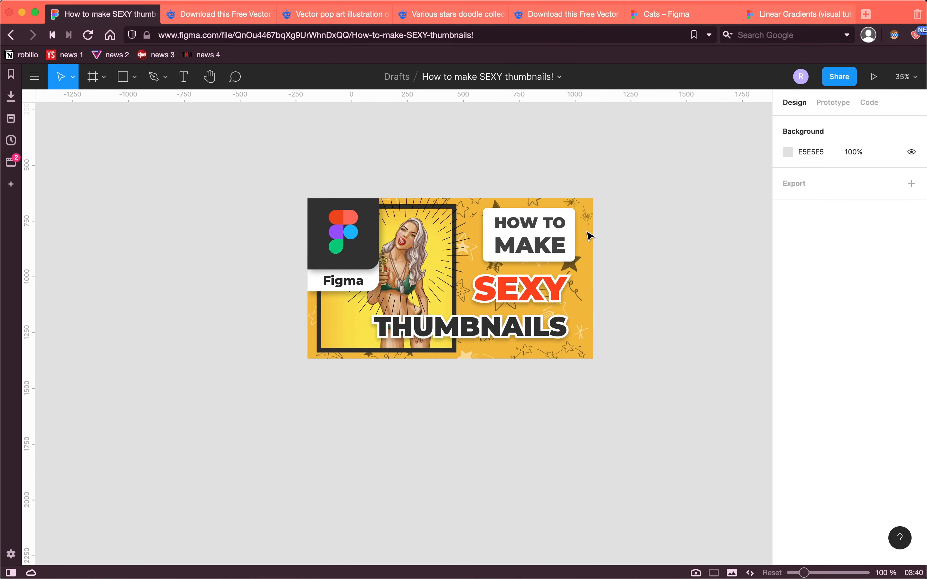
Set the layer opacity of the star doodle group to 30%.
left_click(586, 240)
left_click(573, 267)
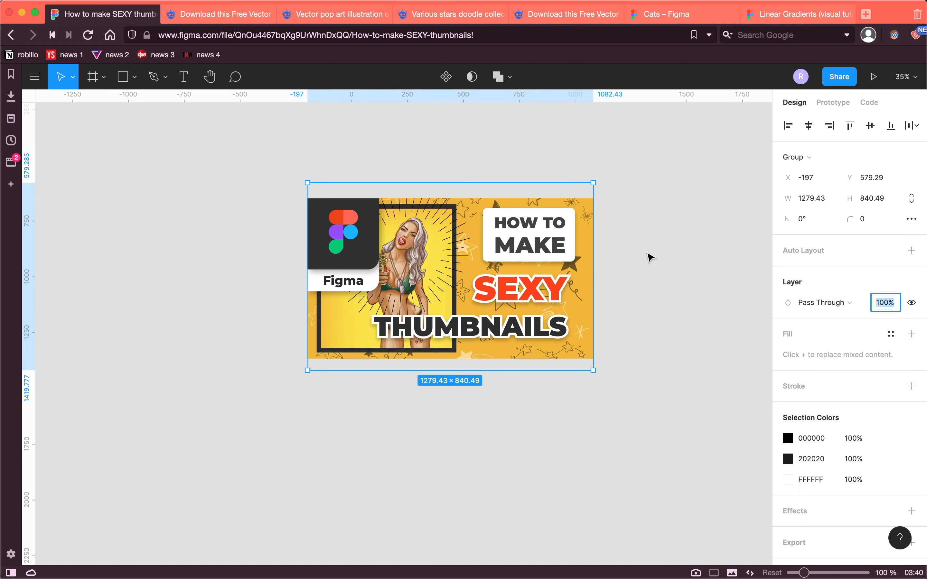
left_click(647, 255)
left_click(576, 265)
left_click(891, 302)
key("Return")
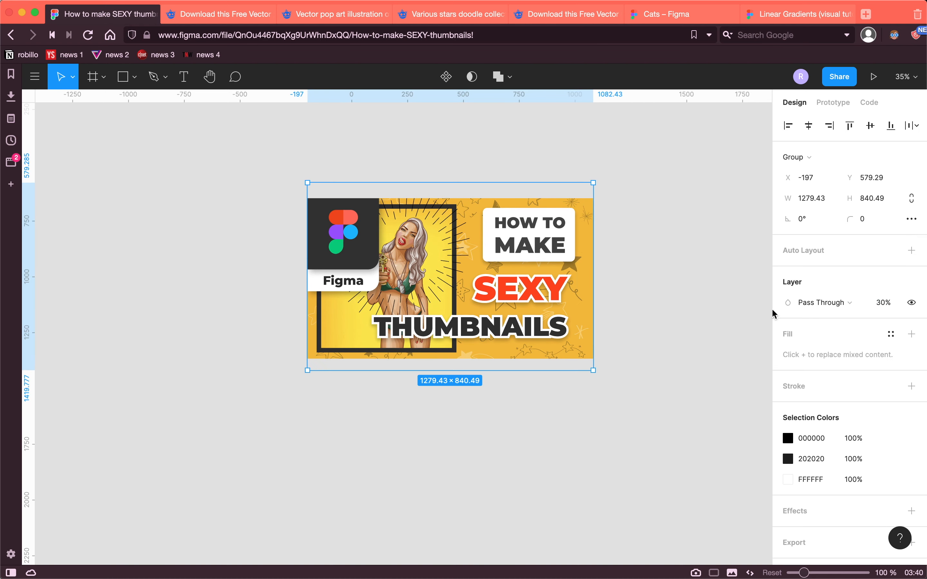
Recolour the sunburst lines around the woman to FF0000 and set their layer opacity to 70%.
left_click(452, 236)
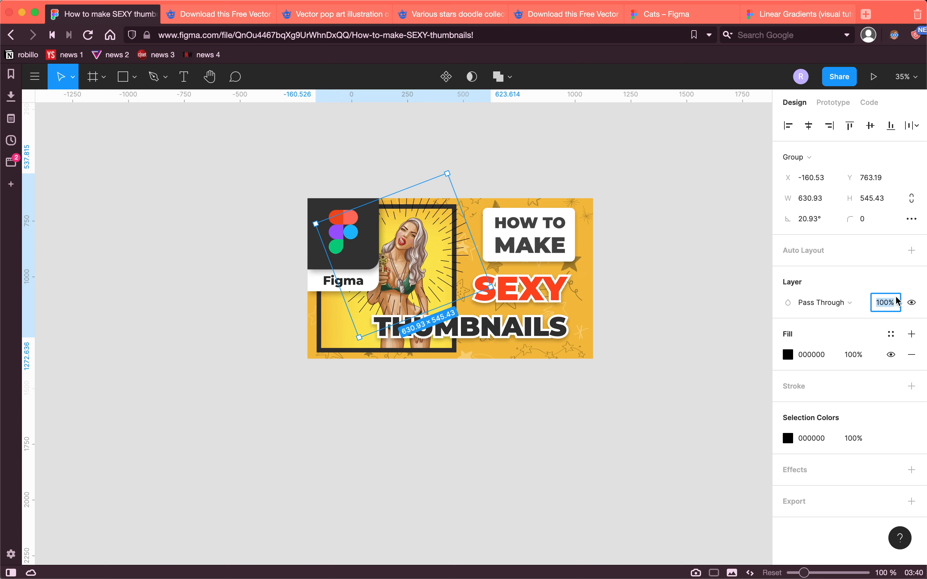
left_click(788, 354)
left_click_drag(743, 283, 822, 227)
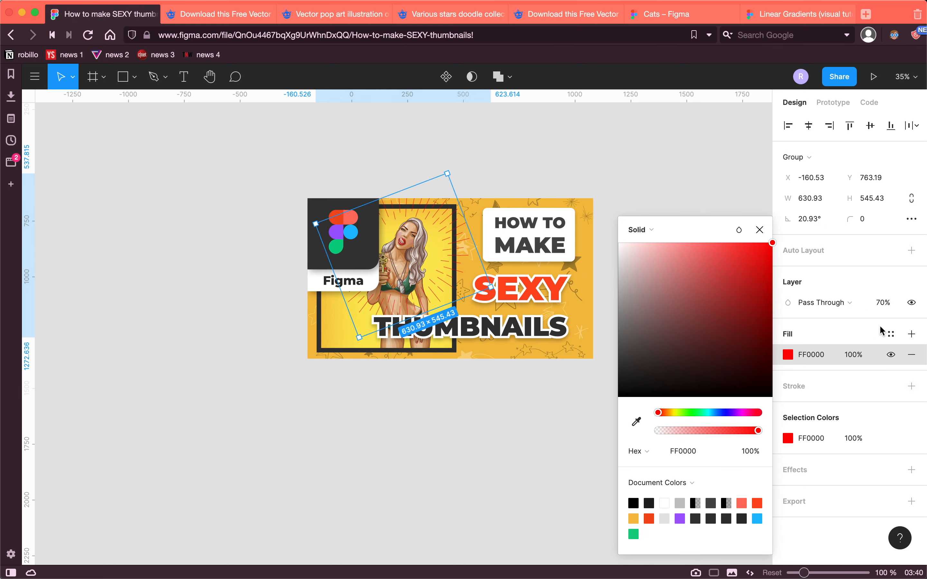
left_click(883, 302)
type("10")
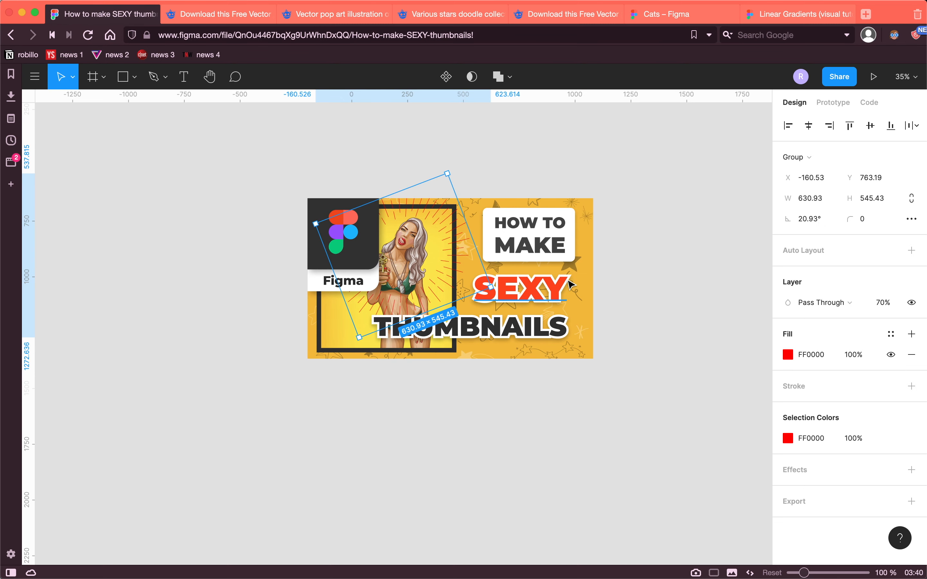
Reselect the star doodle group and open its layer opacity for editing.
left_click(578, 271)
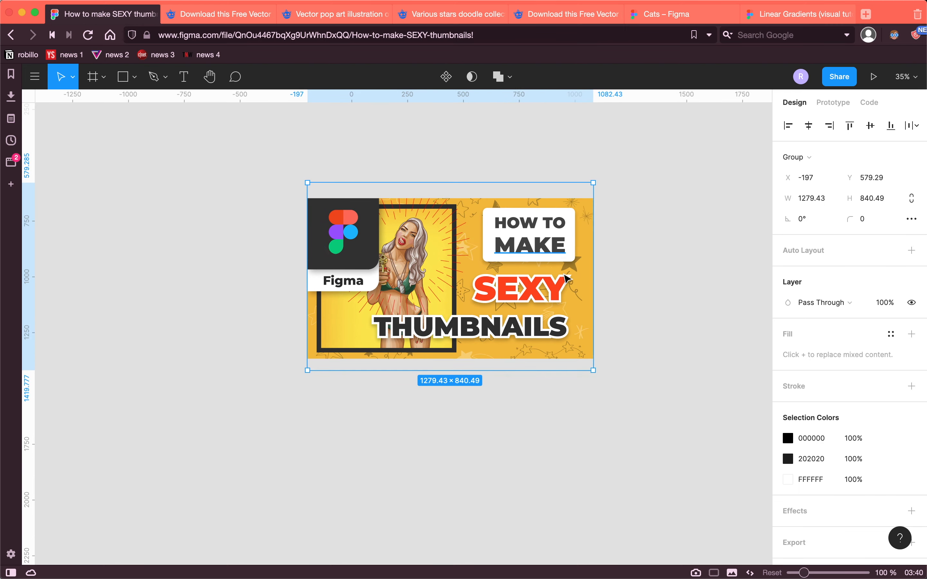
double_click(575, 274)
left_click(602, 342)
left_click(578, 334)
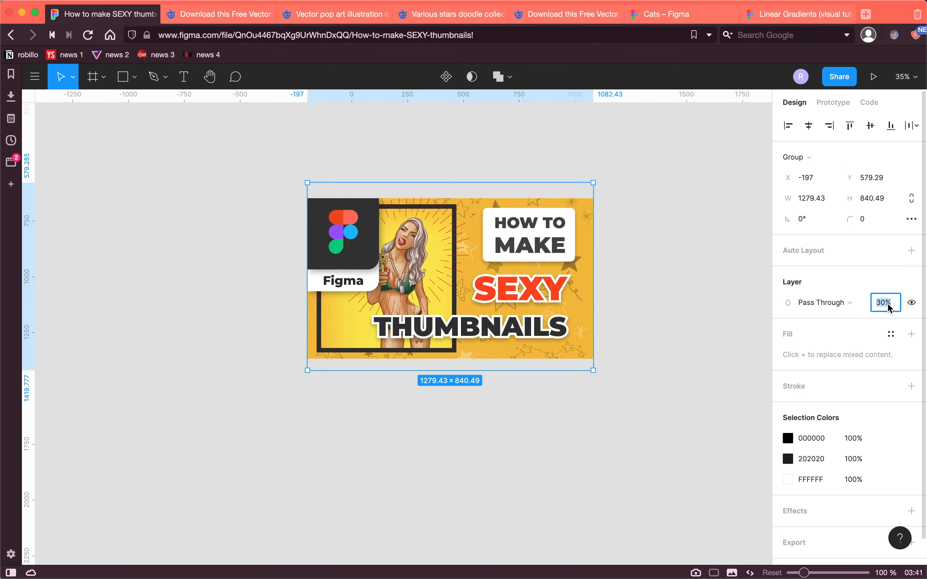
left_click(707, 302)
Open the image fill adjustments of the framed woman illustration.
scroll(665, 296, "down", 5)
scroll(665, 296, "up", 3)
scroll(667, 297, "down", 3)
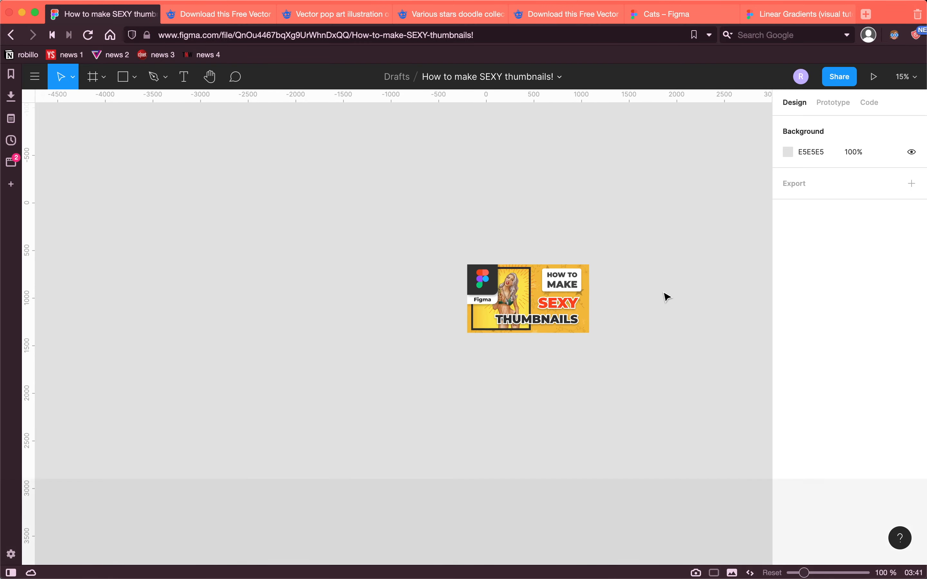
scroll(669, 294, "up", 2)
left_click(414, 307)
left_click(788, 302)
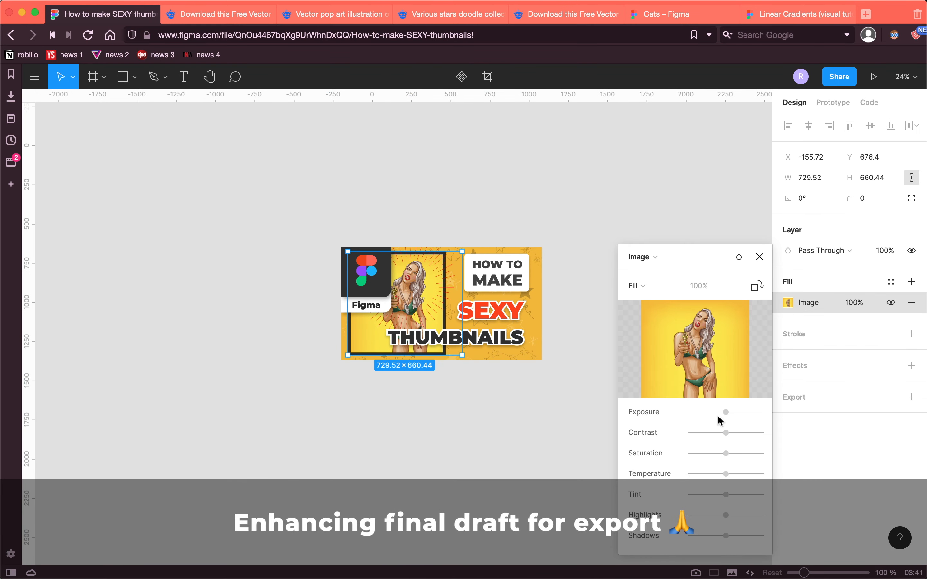
Try darkening the woman illustration with a lower exposure, and undo the adjustment.
left_click_drag(726, 413, 684, 432)
key("super+z")
key("super+z")
key("super+z")
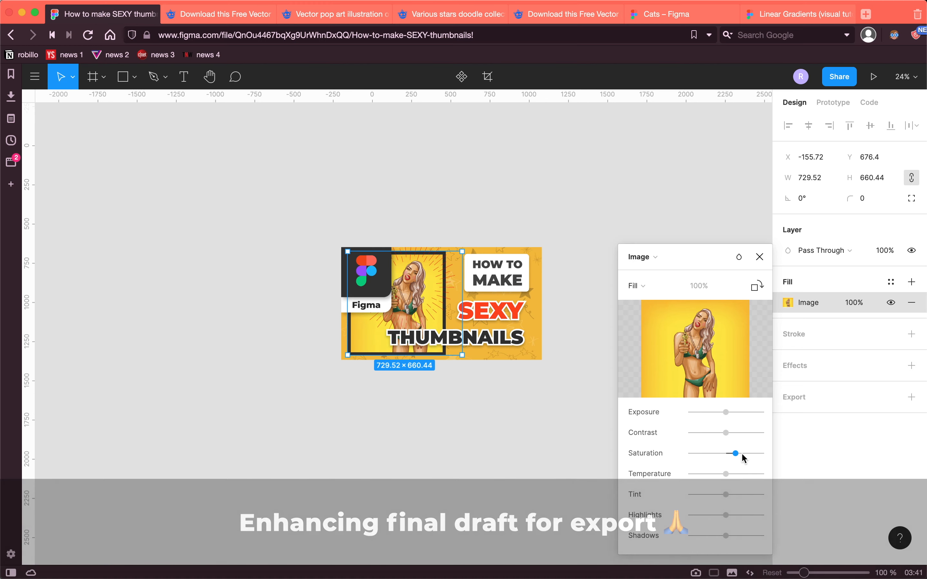
Raise the woman illustration's saturation slightly and reduce its shadows to the minimum, keeping highlights neutral.
left_click_drag(736, 453, 727, 455)
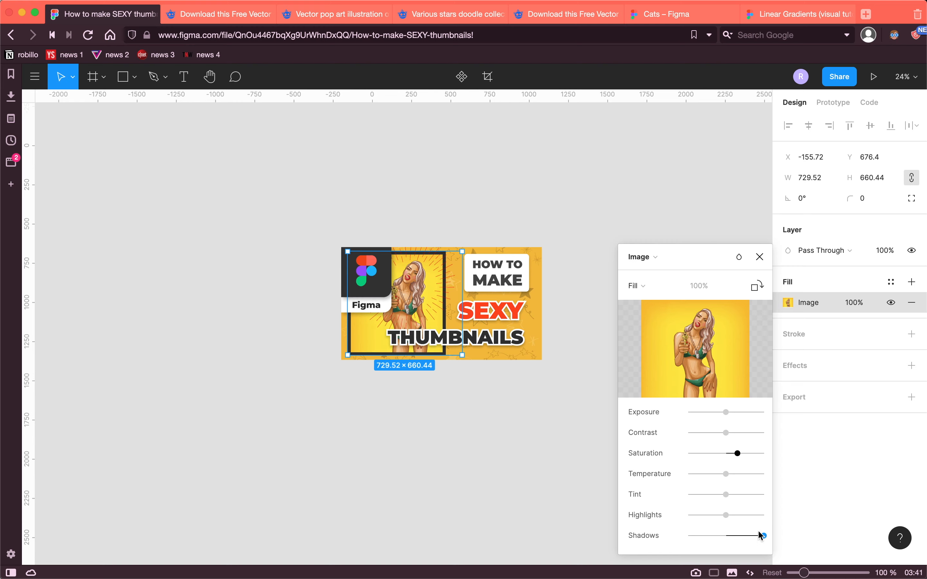
key("shift+2")
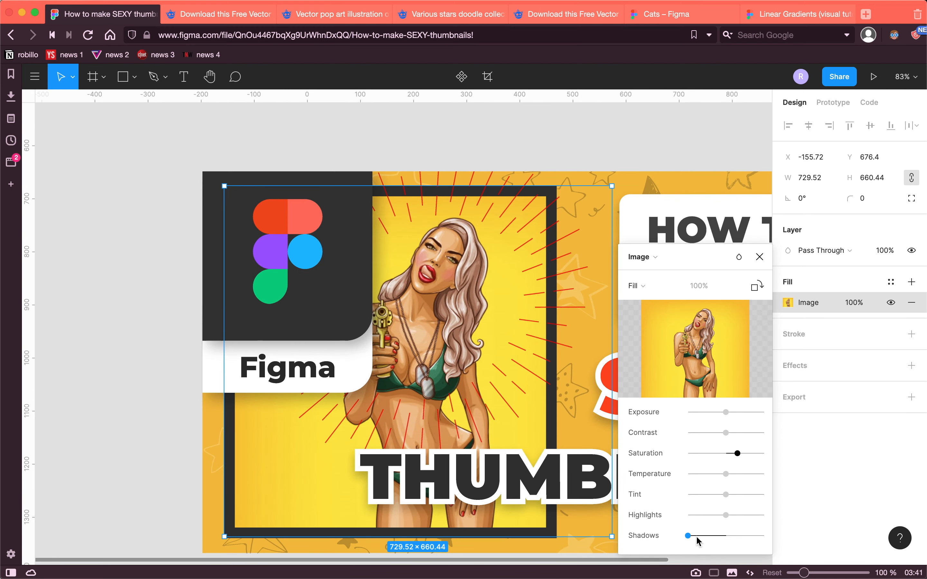
left_click_drag(689, 537, 632, 503)
scroll(478, 375, "down", 5)
scroll(478, 375, "up", 3)
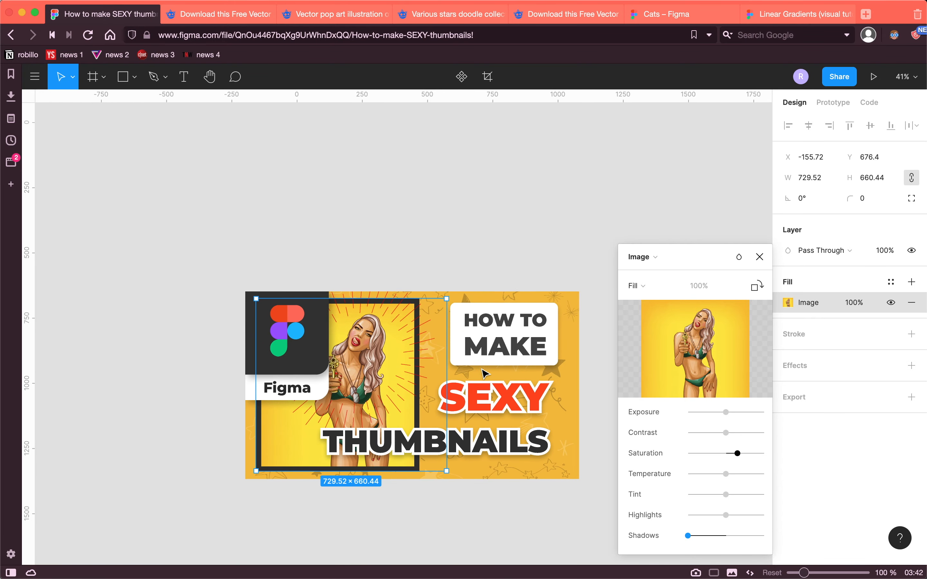
mouse_move(726, 517)
left_mouse_down()
mouse_move(741, 516)
mouse_move(726, 515)
left_mouse_up()
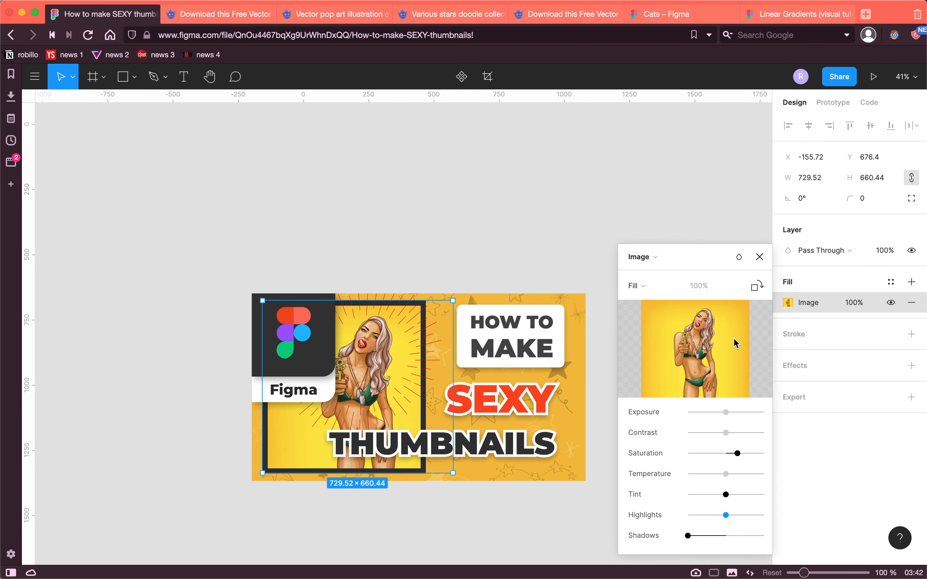
Add a 1x PNG export setting to the masked thumbnail group and export it.
left_click(503, 201)
left_click(503, 201)
scroll(503, 201, "down", 3)
scroll(503, 200, "up", 2)
scroll(503, 201, "down", 2)
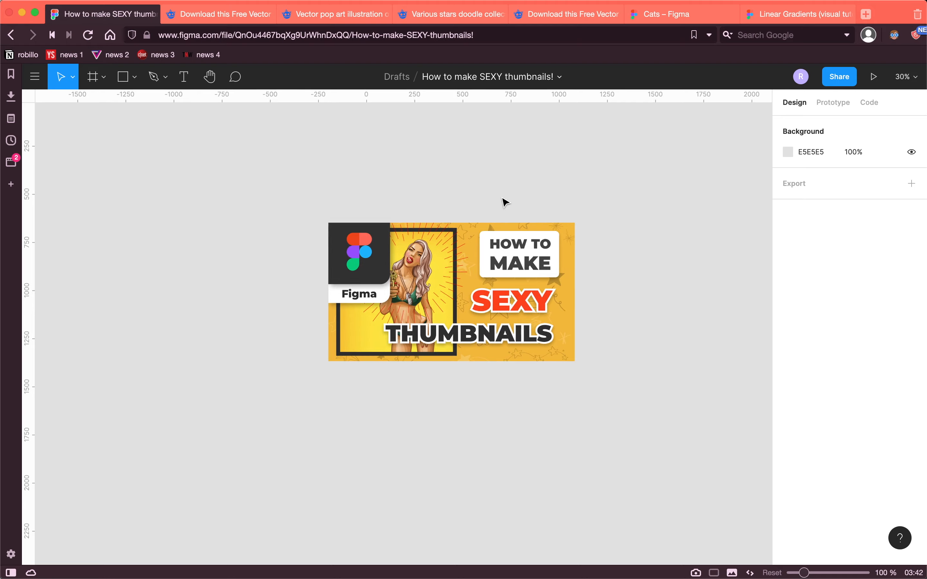
left_click(383, 285)
scroll(894, 496, "down", 2)
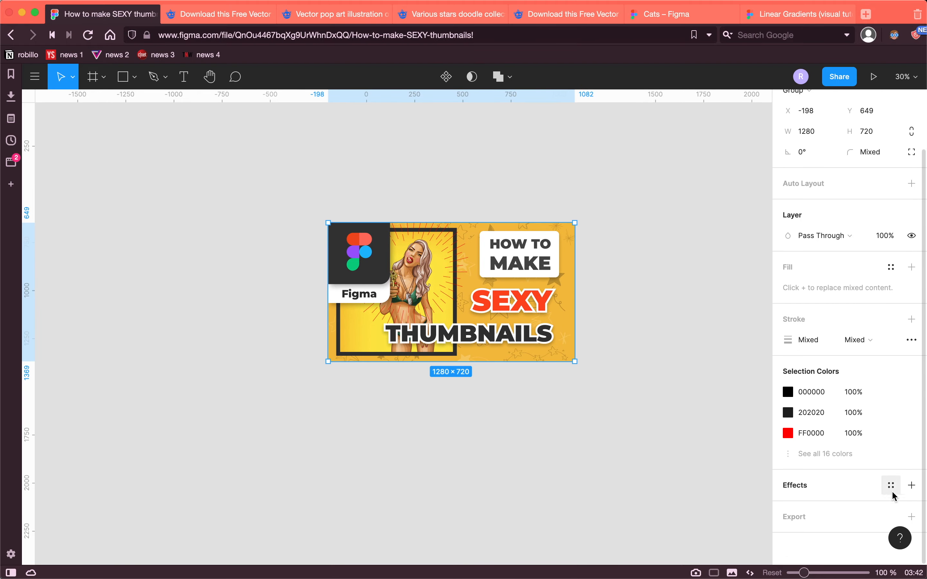
left_click(912, 516)
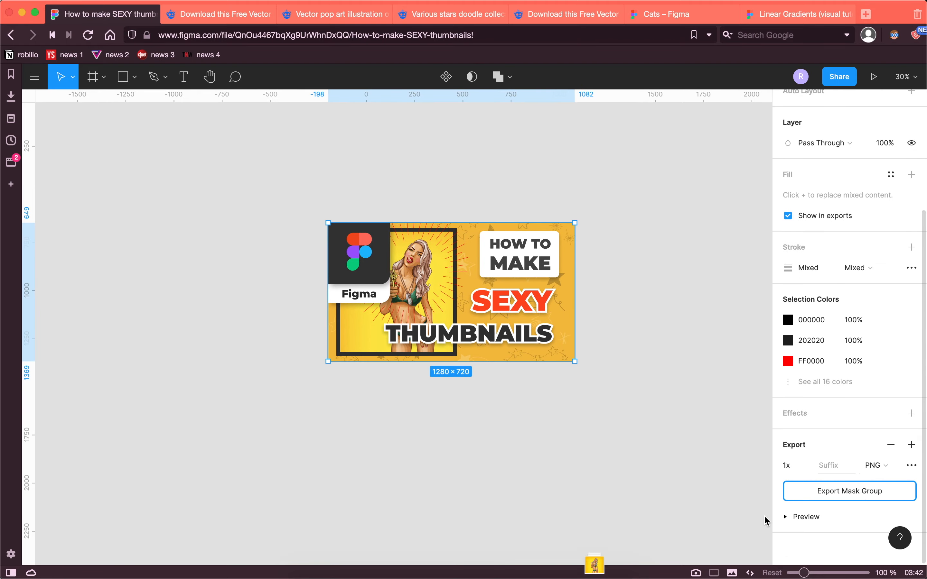
Open the exported PNG, inspect it full screen, and close it to return to the design.
left_click(596, 554)
left_click(322, 121)
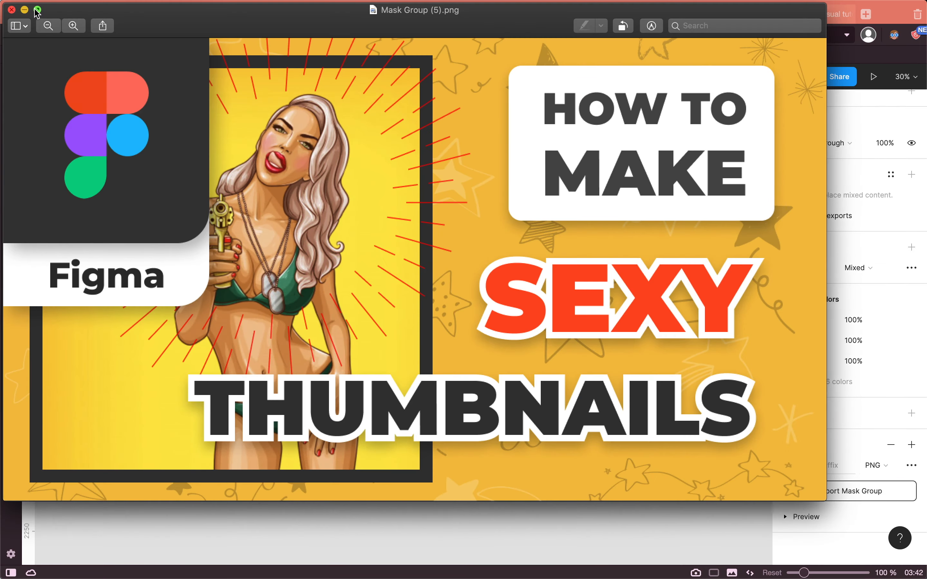
left_click(37, 10)
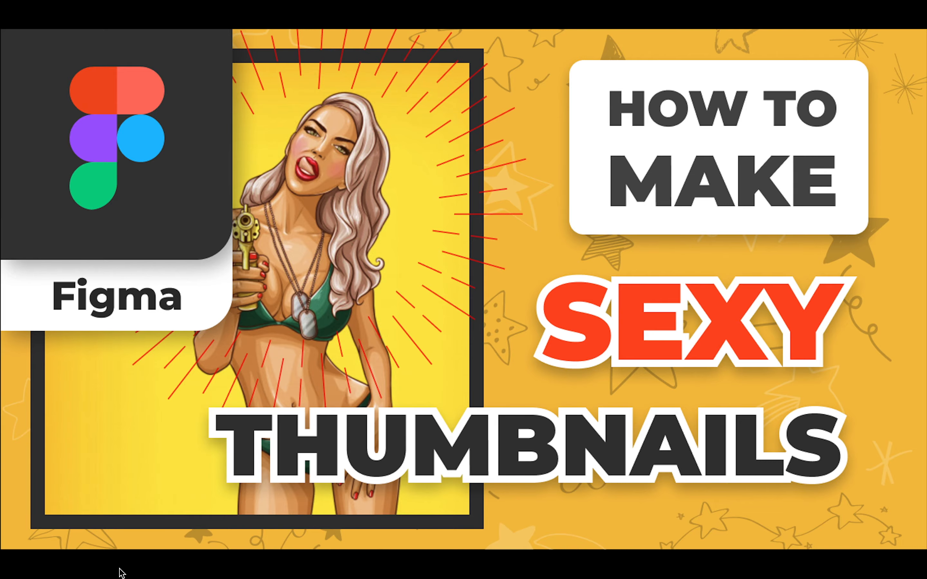
key("Escape")
key("super+w")
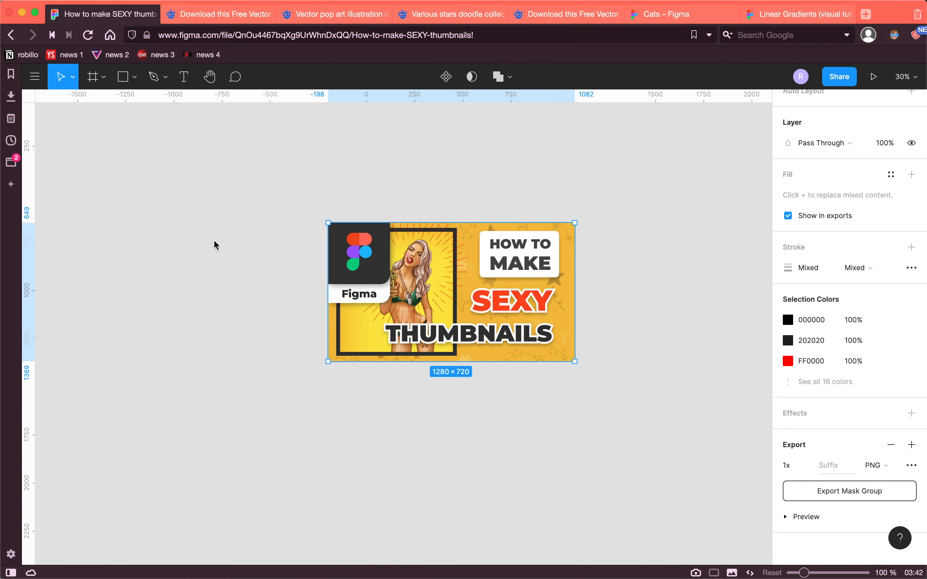
Add the text THANK YOU FOR WATCHING!! followed by kissing-face and red-heart emojis above the thumbnail.
left_click(269, 222)
key("shift+1")
key("t")
left_click(259, 178)
type("THA")
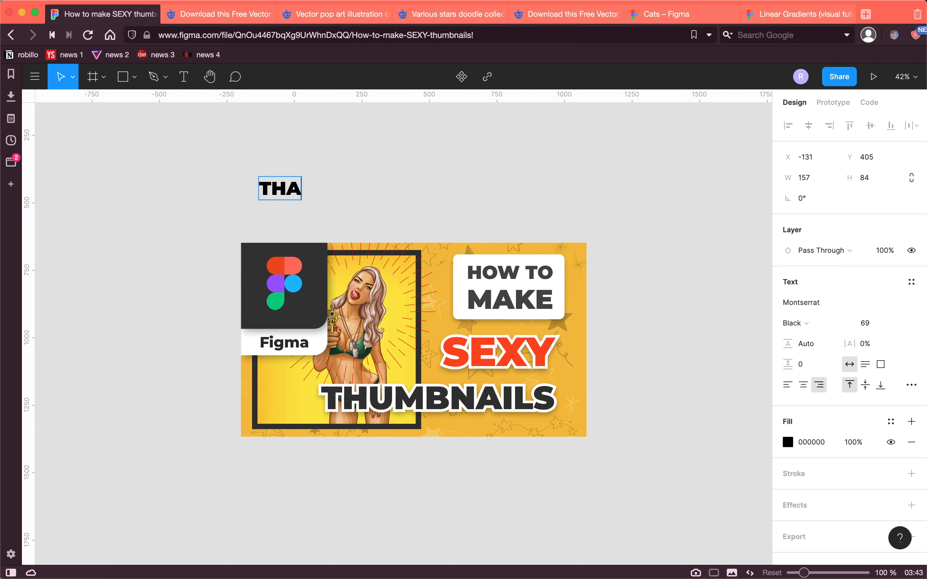
type("NK YOU FOR WATCHING!!")
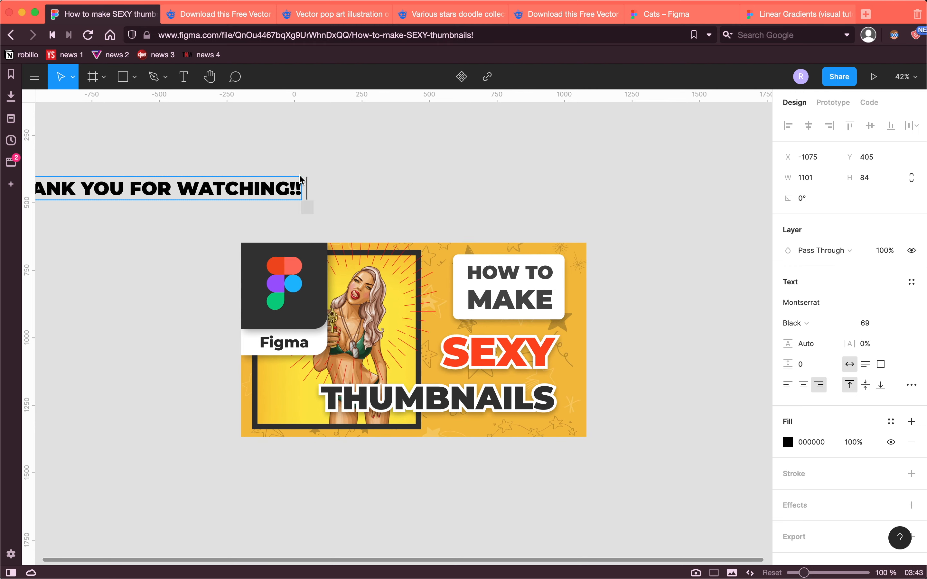
key("ctrl+super+space")
left_click(394, 313)
key("ctrl+super+space")
left_click(383, 253)
key("Escape")
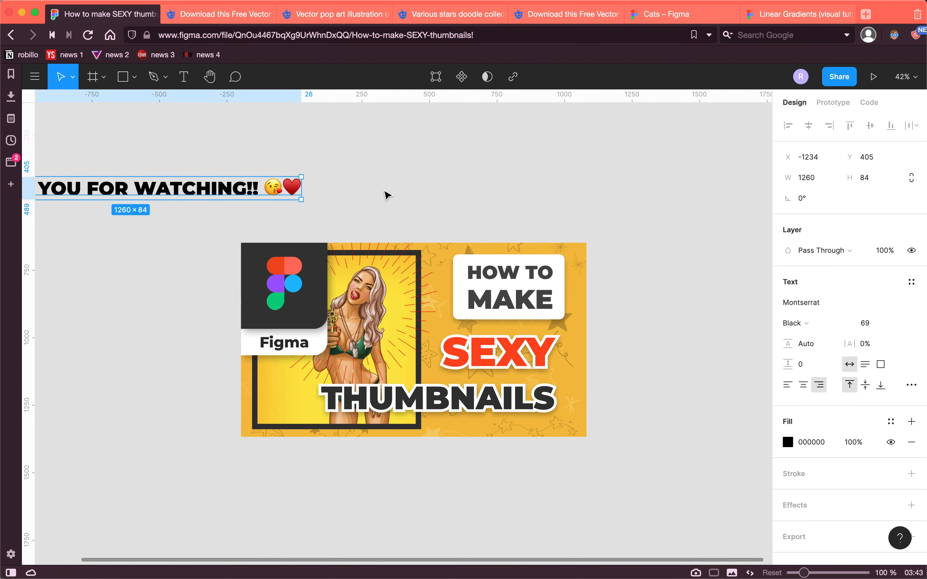
Duplicate the thank-you text below the thumbnail and reword it to LIKE 👍 SUBSCRIBE 😘 SHARE ❤️.
scroll(384, 190, "down", 5)
left_click_drag(286, 191, 447, 358)
double_click(447, 358)
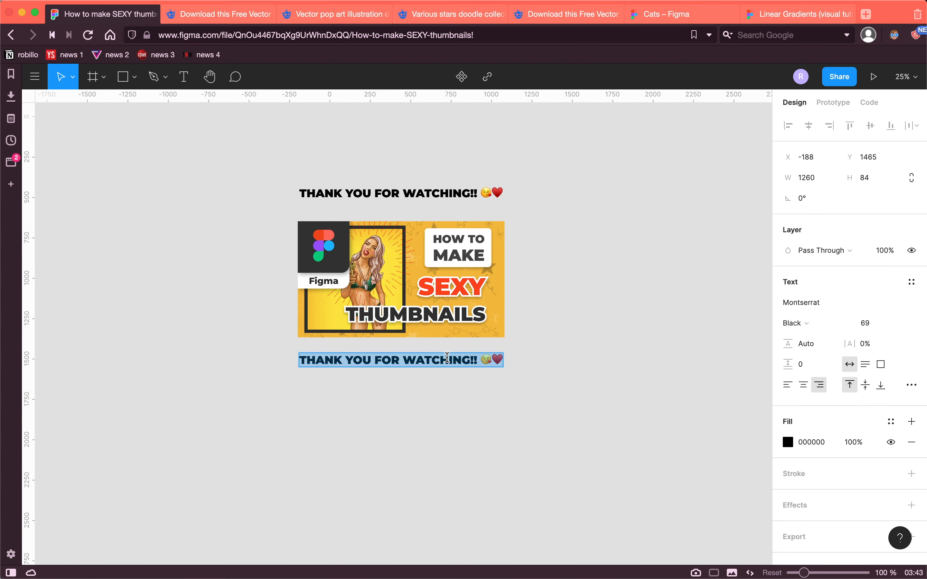
type("LIKE,")
key("BackSpace")
key("ctrl+super+space")
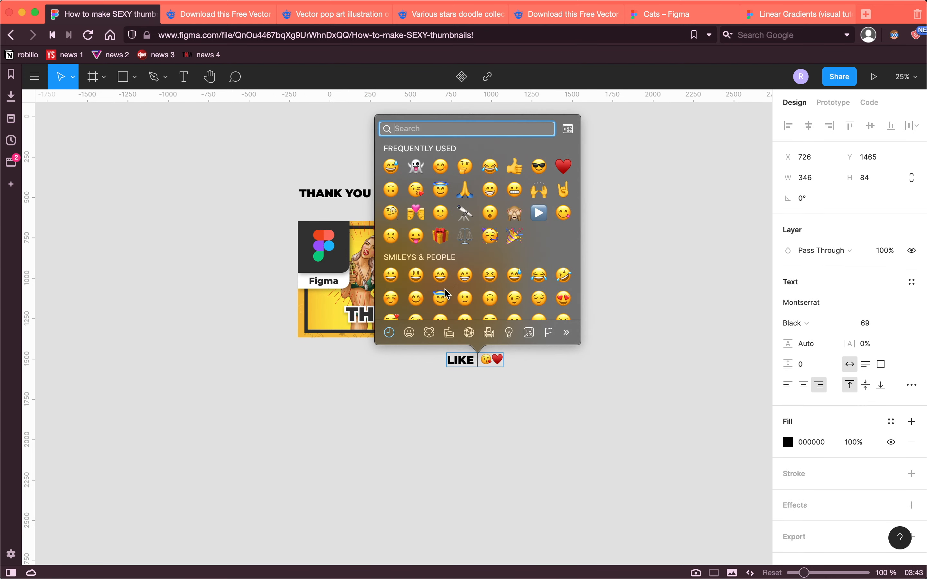
key("Escape")
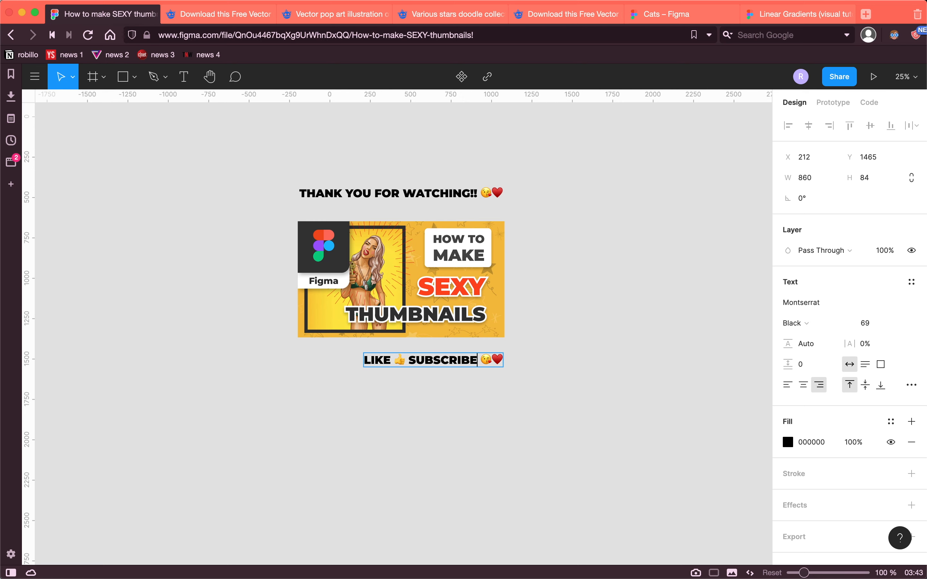
type("ARE")
key("Escape")
Centre both text lines on the thumbnail, spaced 50 px above and 50 px below it.
left_click_drag(434, 367, 428, 371)
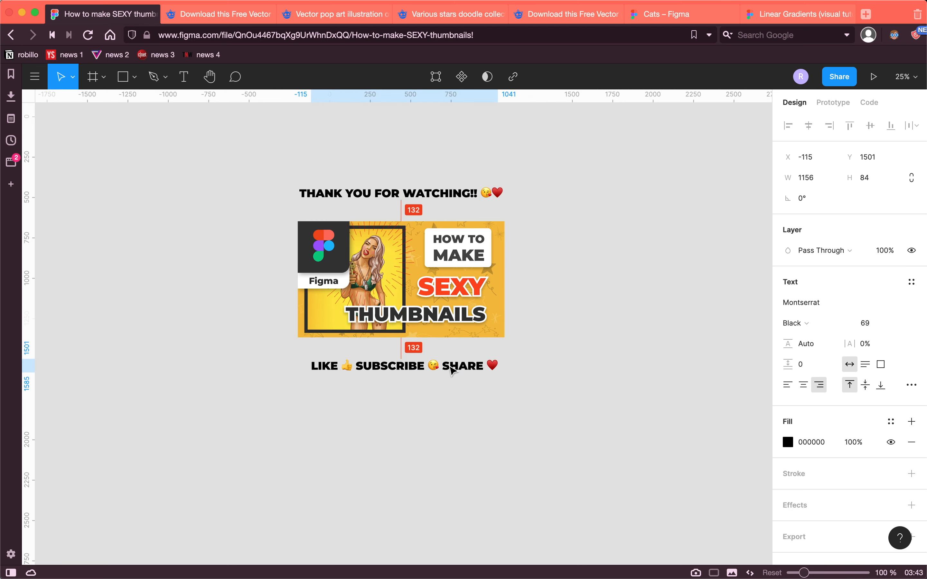
key("Escape")
scroll(490, 412, "down", 2)
left_click_drag(399, 229, 399, 246)
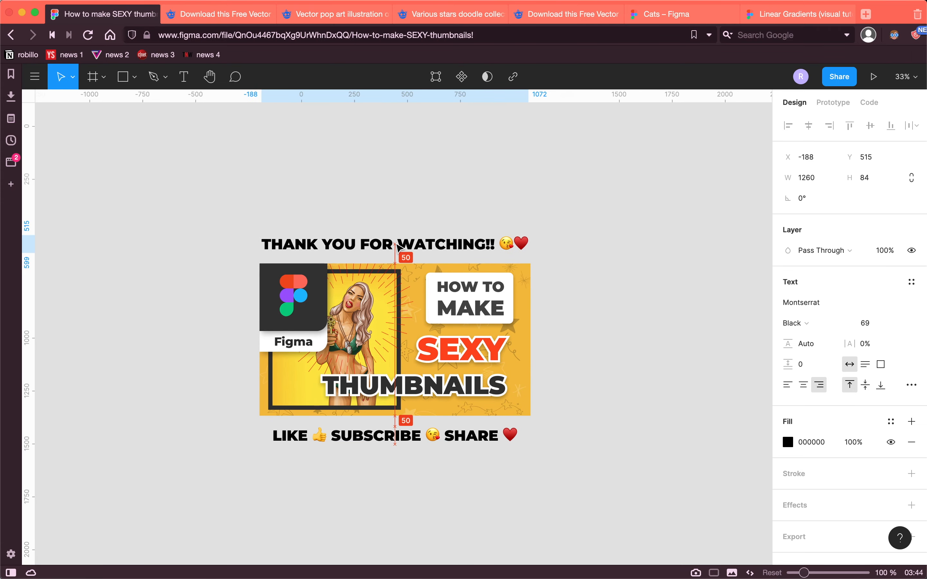
left_click(389, 201)
scroll(388, 200, "down", 3)
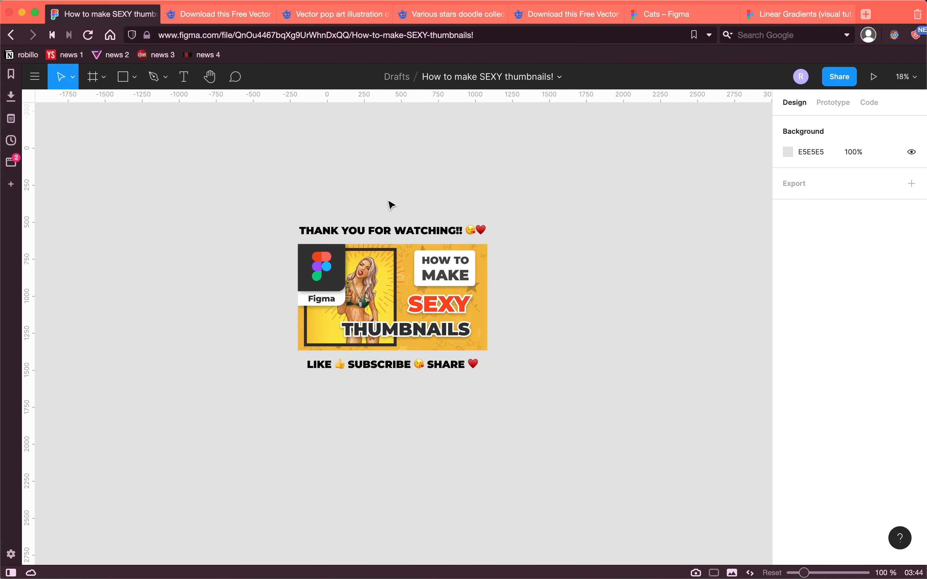
Draw a rectangle about 1776 × 1547 around the thumbnail and texts and send it to the back.
scroll(388, 201, "up", 1)
left_click(108, 67)
mouse_move(244, 186)
left_mouse_down()
mouse_move(489, 417)
mouse_move(543, 445)
left_mouse_up()
right_click(458, 202)
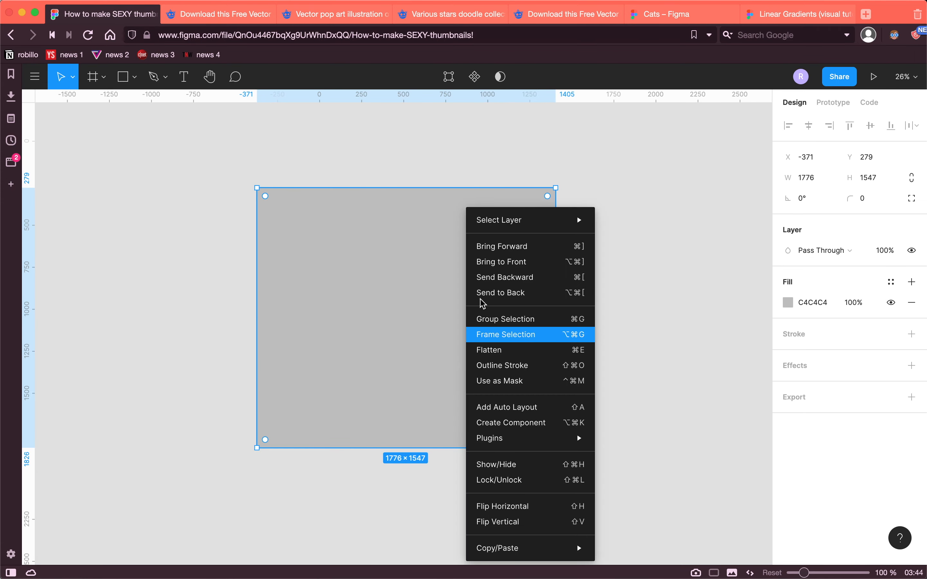
left_click(487, 293)
Enlarge the backdrop rectangle to about 2202 × 1919 around the thumbnail and round its corners to the maximum.
left_click_drag(535, 195, 430, 410)
left_click_drag(543, 185, 579, 188)
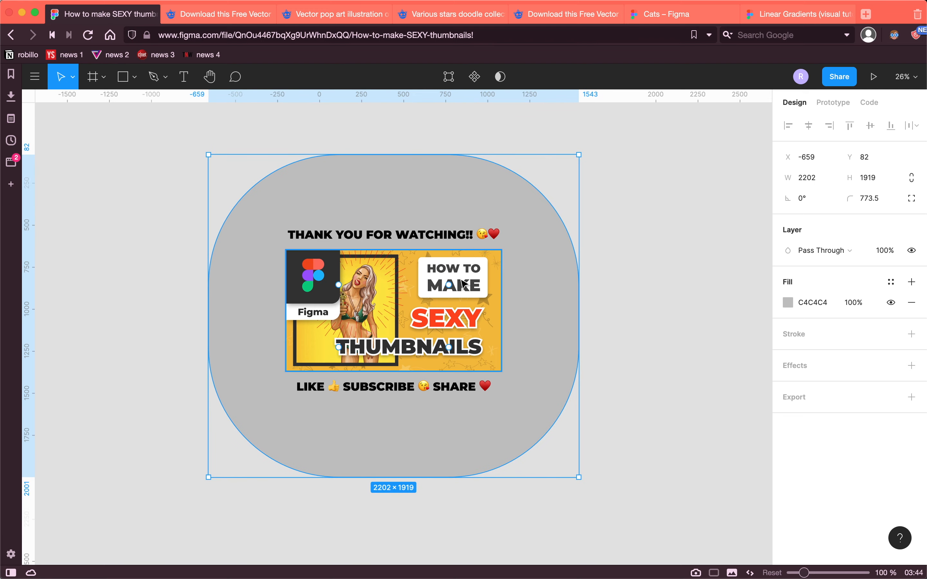
left_click_drag(449, 285, 358, 294)
Fill the rounded backdrop with white and stretch its top edge slightly upward.
left_click(788, 303)
left_click_drag(651, 276, 615, 234)
left_click_drag(444, 149, 438, 129)
left_click(157, 281)
scroll(530, 330, "down", 3)
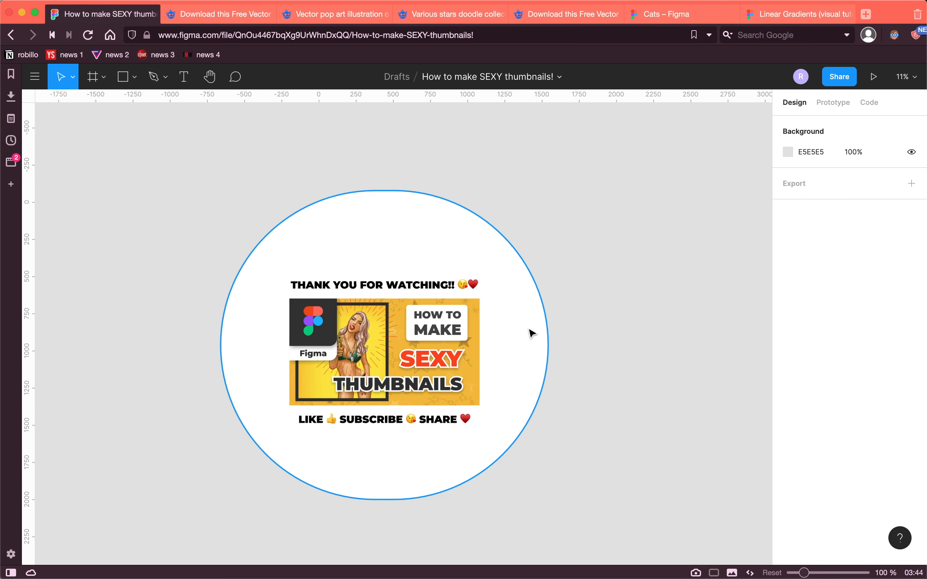